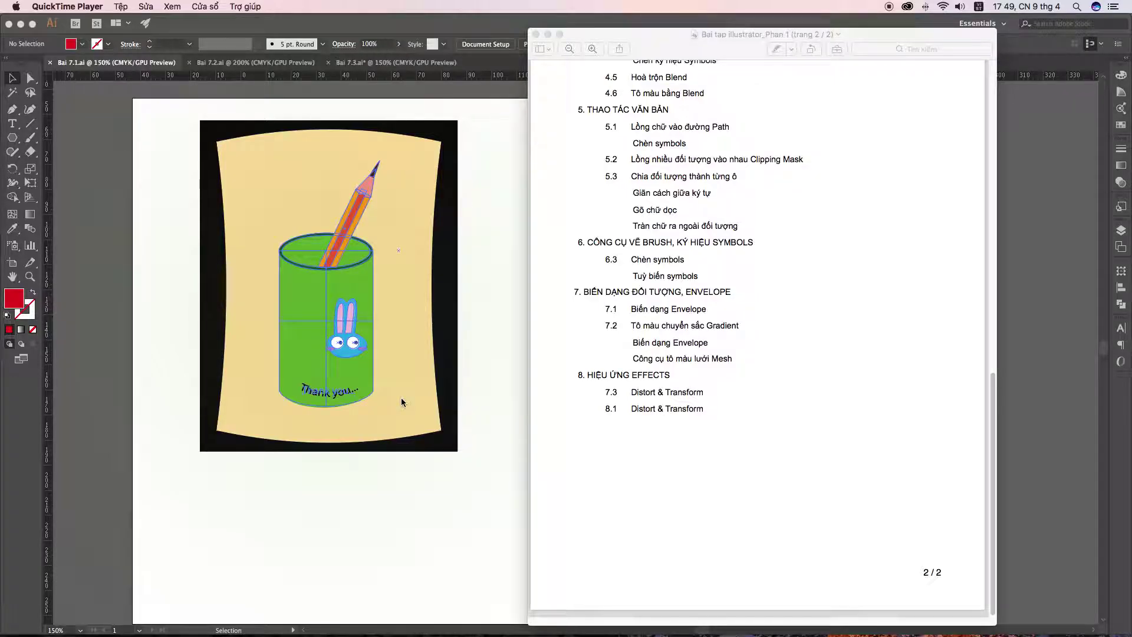
Step: Bring the Bai 7.1.ai pencil-cup card document to the front and zoom in on it
{"action": "scroll", "coordinate": [666, 353], "scroll_direction": "up", "scroll_amount": 1}
{"action": "scroll", "coordinate": [665, 352], "scroll_direction": "up", "scroll_amount": 5}
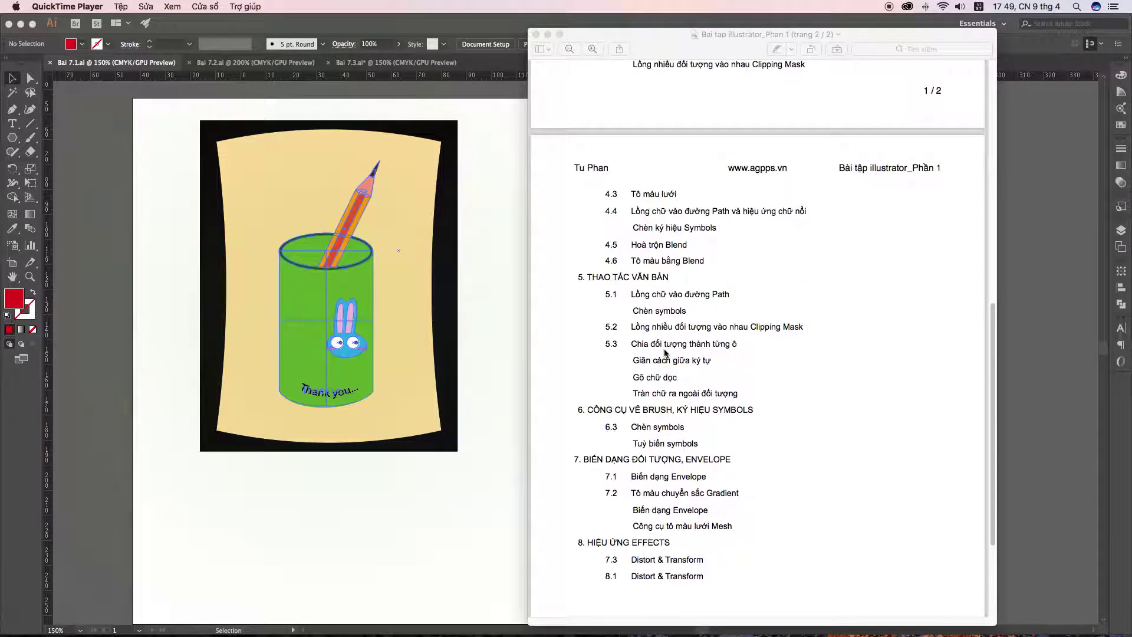
{"action": "scroll", "coordinate": [665, 352], "scroll_direction": "up", "scroll_amount": 4}
{"action": "scroll", "coordinate": [666, 353], "scroll_direction": "up", "scroll_amount": 7}
{"action": "scroll", "coordinate": [666, 348], "scroll_direction": "up", "scroll_amount": 6}
{"action": "scroll", "coordinate": [668, 337], "scroll_direction": "up", "scroll_amount": 2}
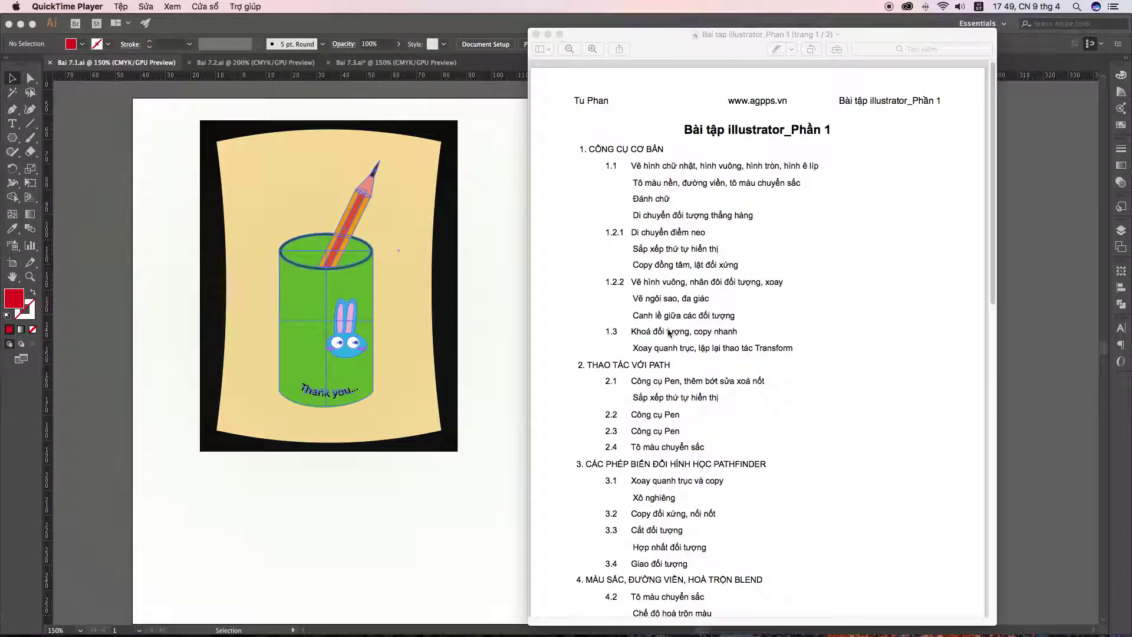
{"action": "scroll", "coordinate": [669, 294], "scroll_direction": "down", "scroll_amount": 5}
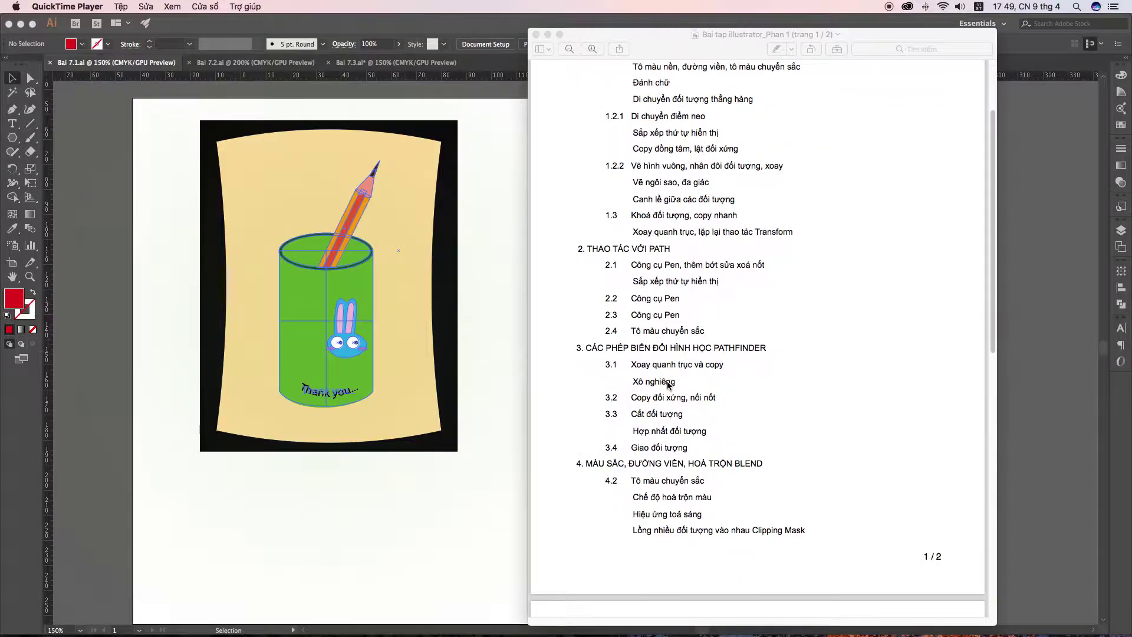
{"action": "scroll", "coordinate": [665, 331], "scroll_direction": "down", "scroll_amount": 9}
{"action": "scroll", "coordinate": [660, 366], "scroll_direction": "down", "scroll_amount": 10}
{"action": "scroll", "coordinate": [657, 387], "scroll_direction": "down", "scroll_amount": 2}
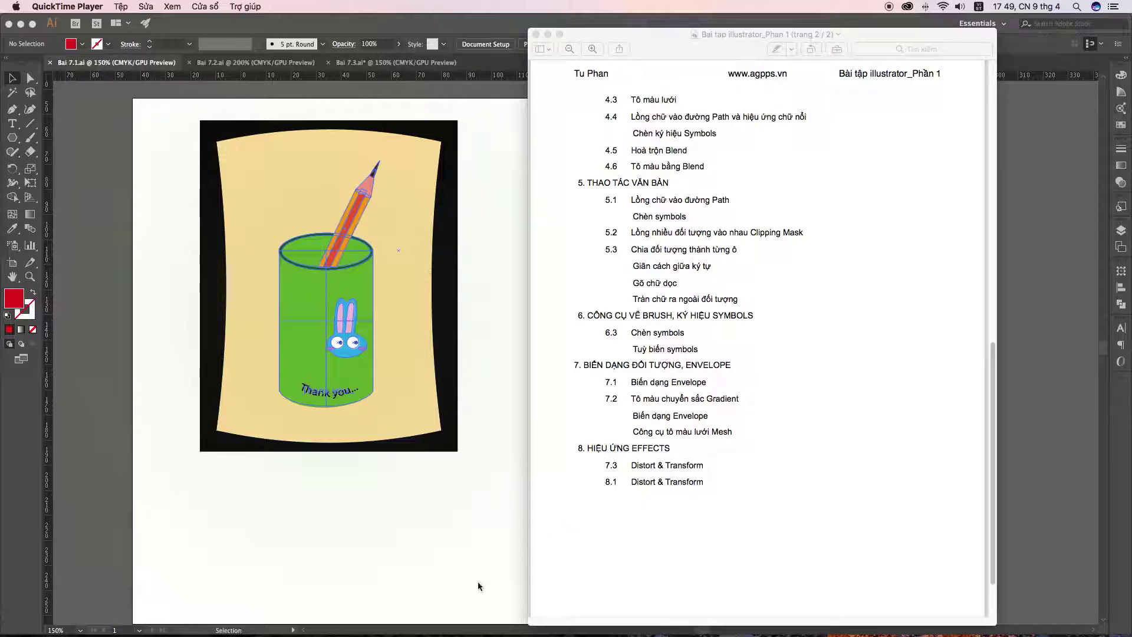
{"action": "left_click", "coordinate": [373, 582]}
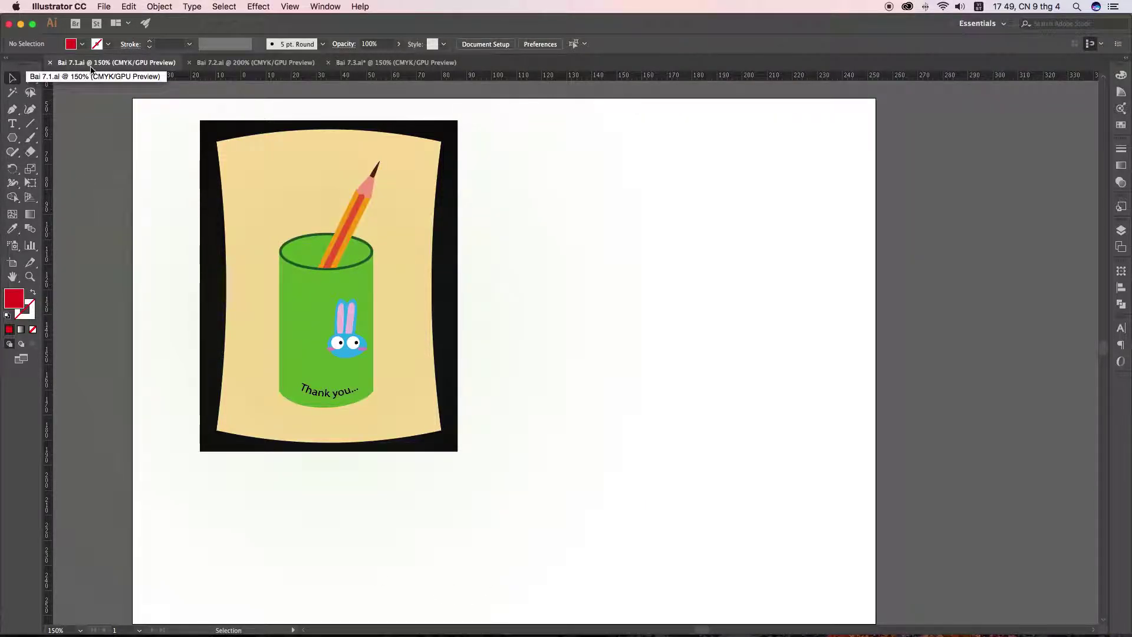
{"action": "scroll", "coordinate": [377, 308], "scroll_direction": "up", "scroll_amount": 1}
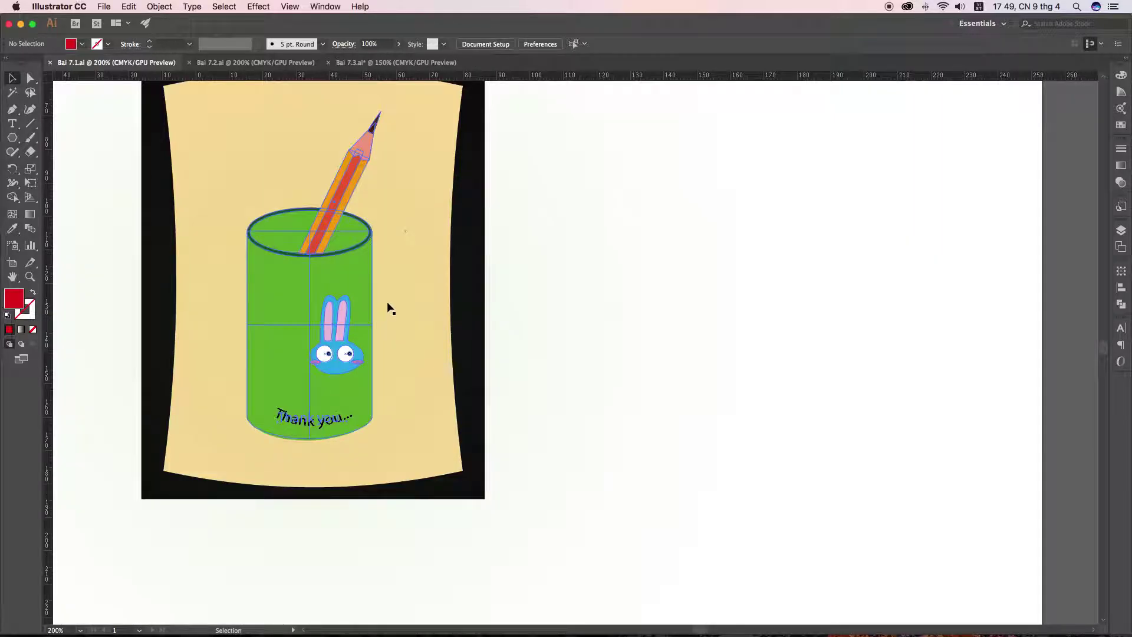
{"action": "scroll", "coordinate": [666, 239], "scroll_direction": "up", "scroll_amount": 2}
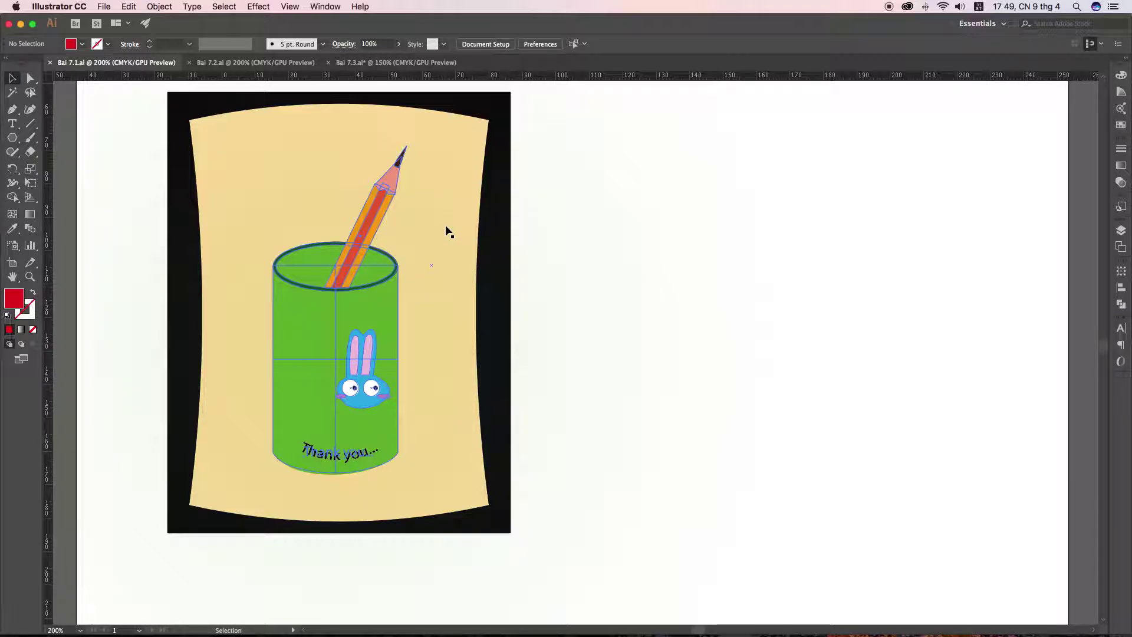
Step: Draw a tall red rectangle right of the card and browse the Effect menu
{"action": "key", "text": "m"}
{"action": "mouse_move", "coordinate": [659, 168]}
{"action": "left_mouse_down"}
{"action": "mouse_move", "coordinate": [812, 431]}
{"action": "mouse_move", "coordinate": [911, 506]}
{"action": "left_mouse_up"}
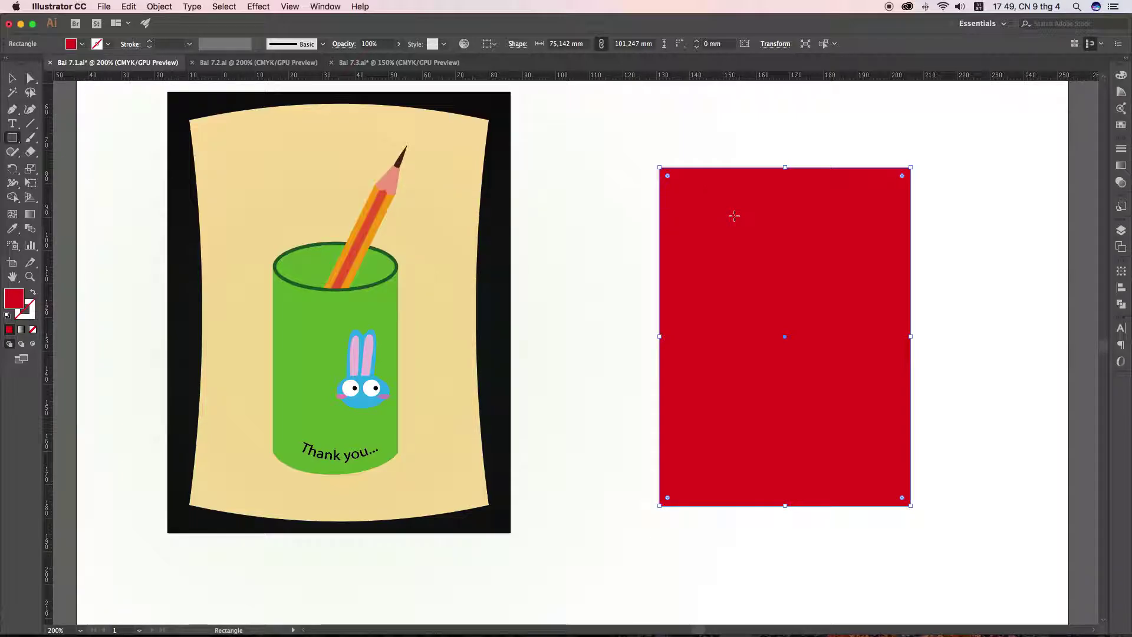
{"action": "left_click", "coordinate": [260, 7]}
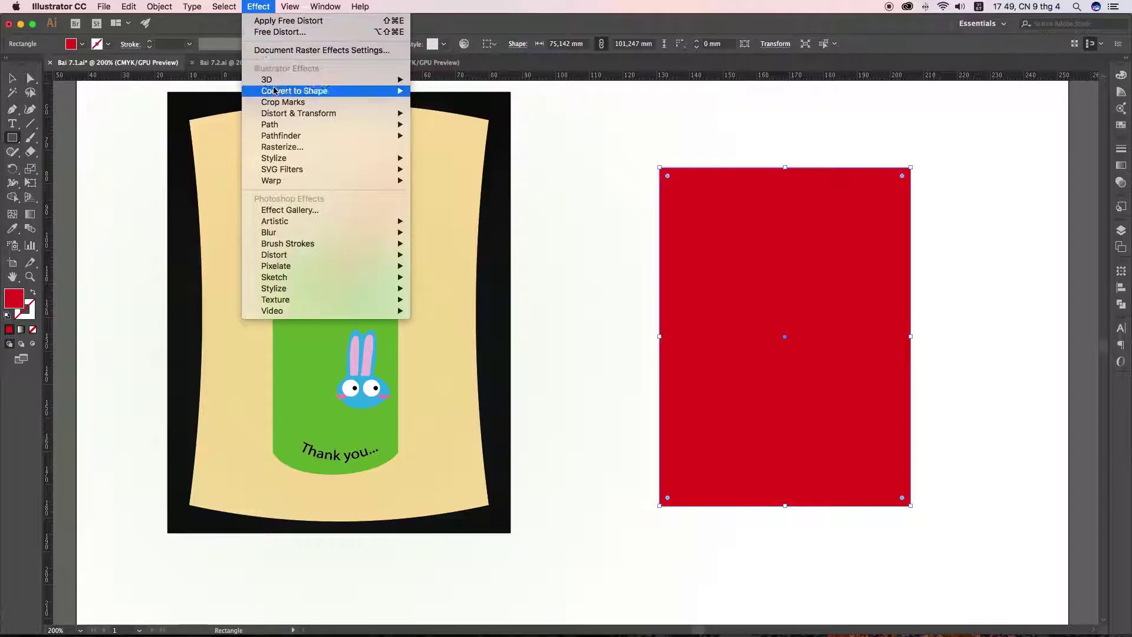
{"action": "mouse_move", "coordinate": [299, 113]}
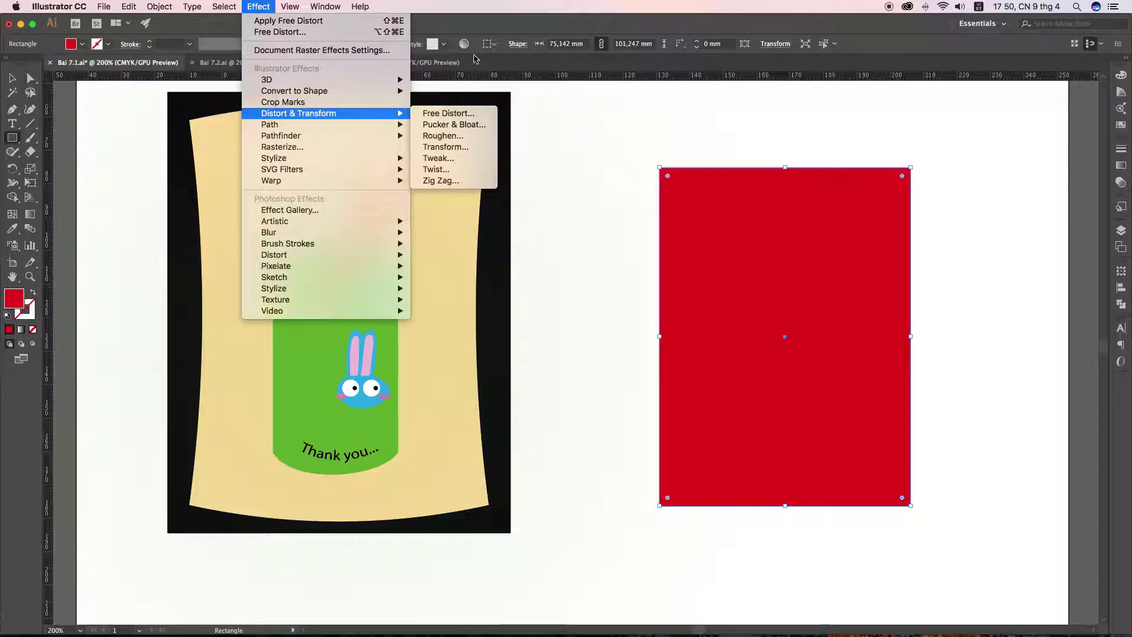
{"action": "left_click", "coordinate": [484, 26]}
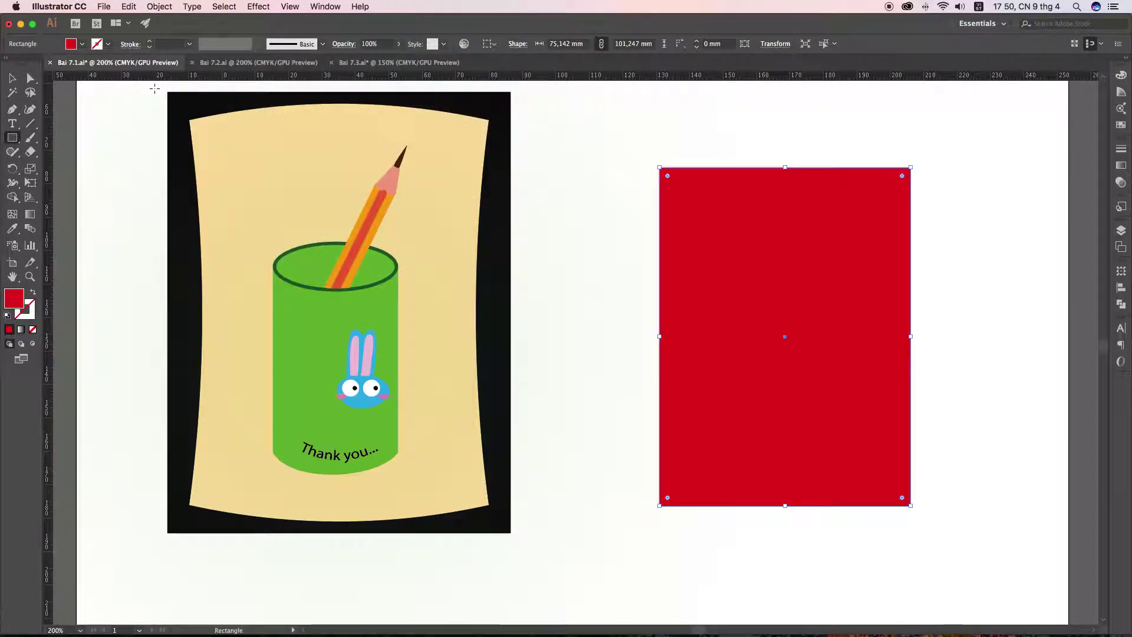
Step: Select all, look through the reshaping tools flyout, then return to the Effect menu
{"action": "key", "text": "ctrl+a"}
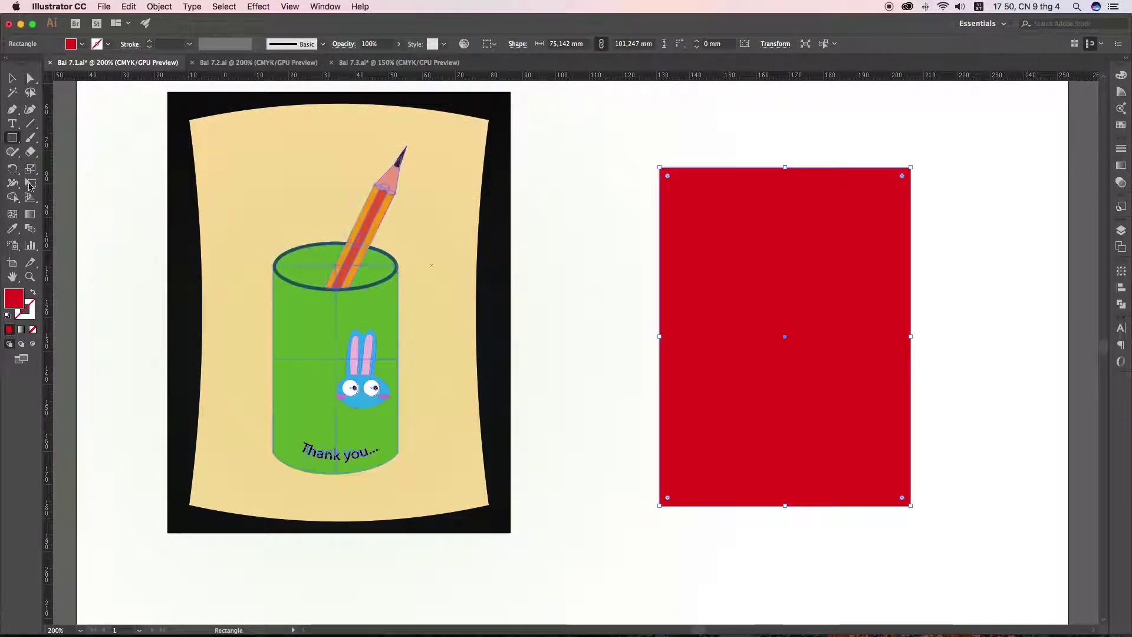
{"action": "left_click", "coordinate": [12, 183]}
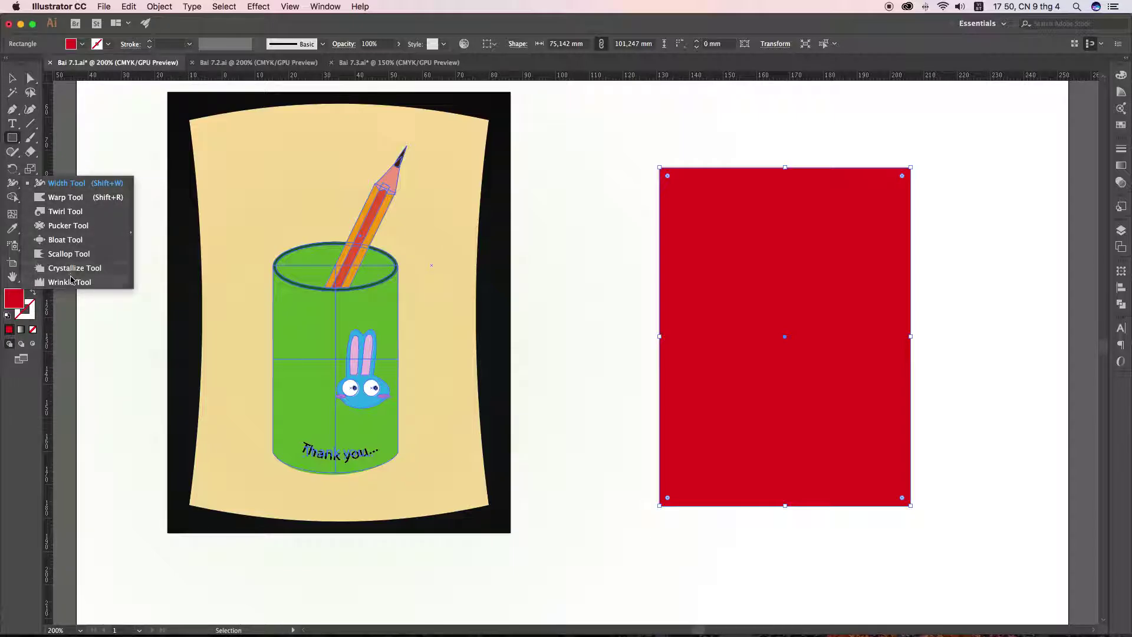
{"action": "left_click", "coordinate": [366, 15]}
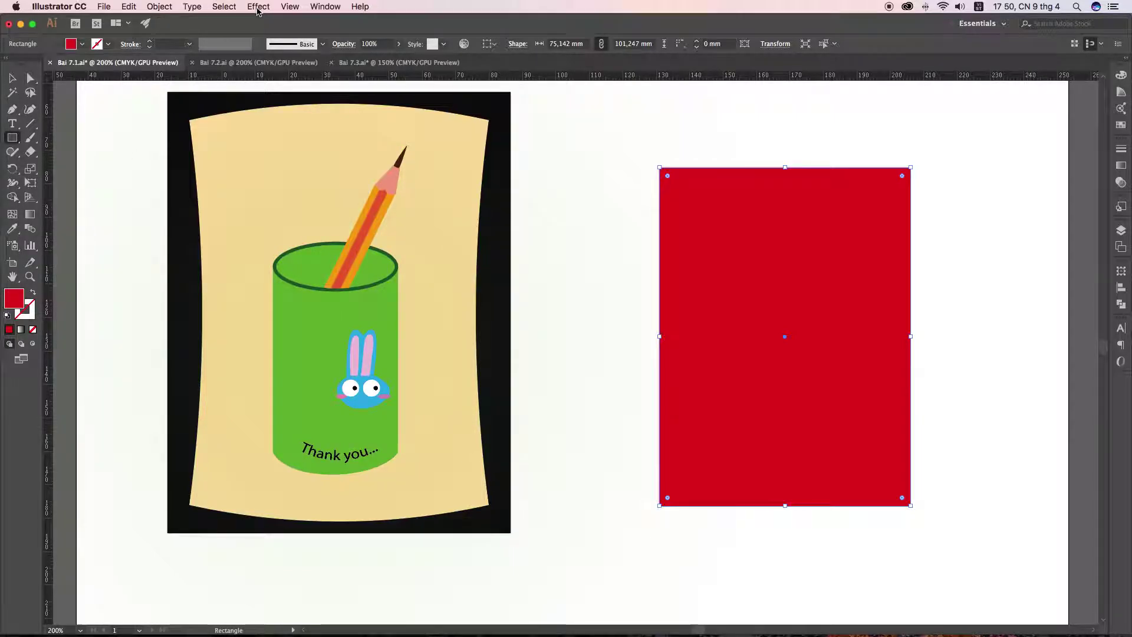
{"action": "left_click", "coordinate": [259, 7]}
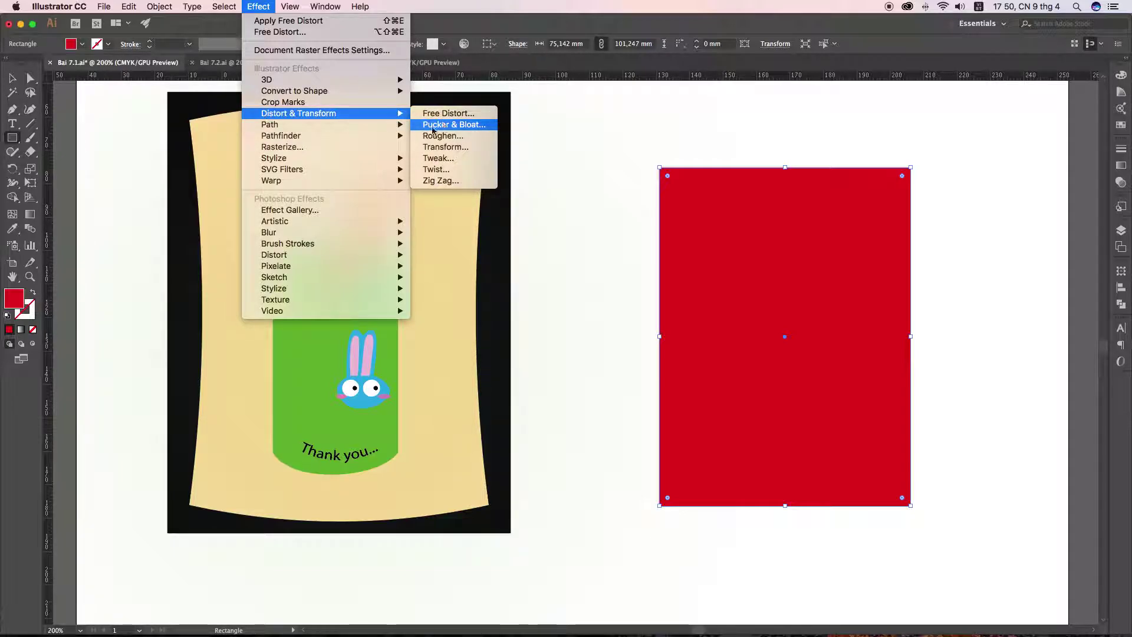
{"action": "mouse_move", "coordinate": [271, 180]}
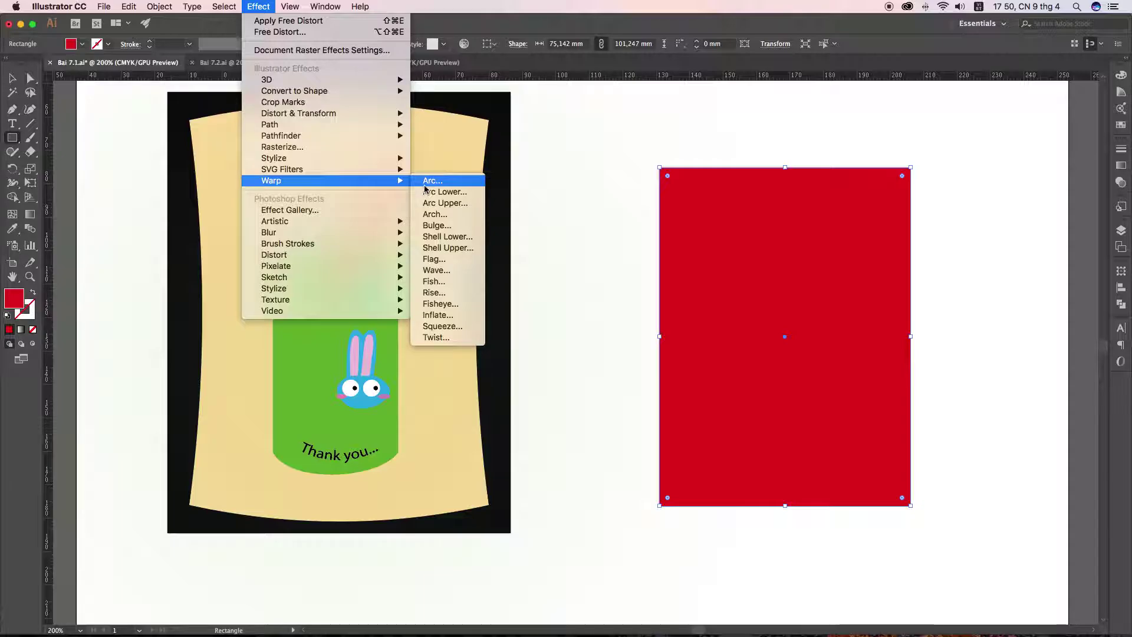
Step: Warp the red rectangle with the Squeeze style at a 20% bend
{"action": "left_click", "coordinate": [434, 181]}
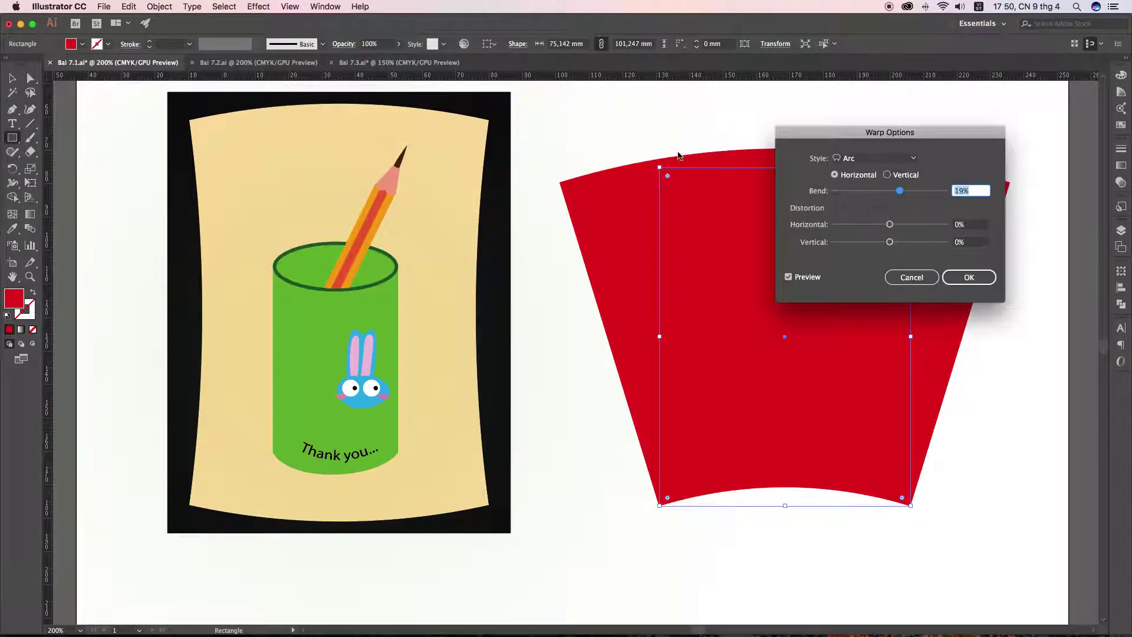
{"action": "mouse_move", "coordinate": [899, 131]}
{"action": "left_mouse_down"}
{"action": "mouse_move", "coordinate": [946, 115]}
{"action": "mouse_move", "coordinate": [886, 121]}
{"action": "left_mouse_up"}
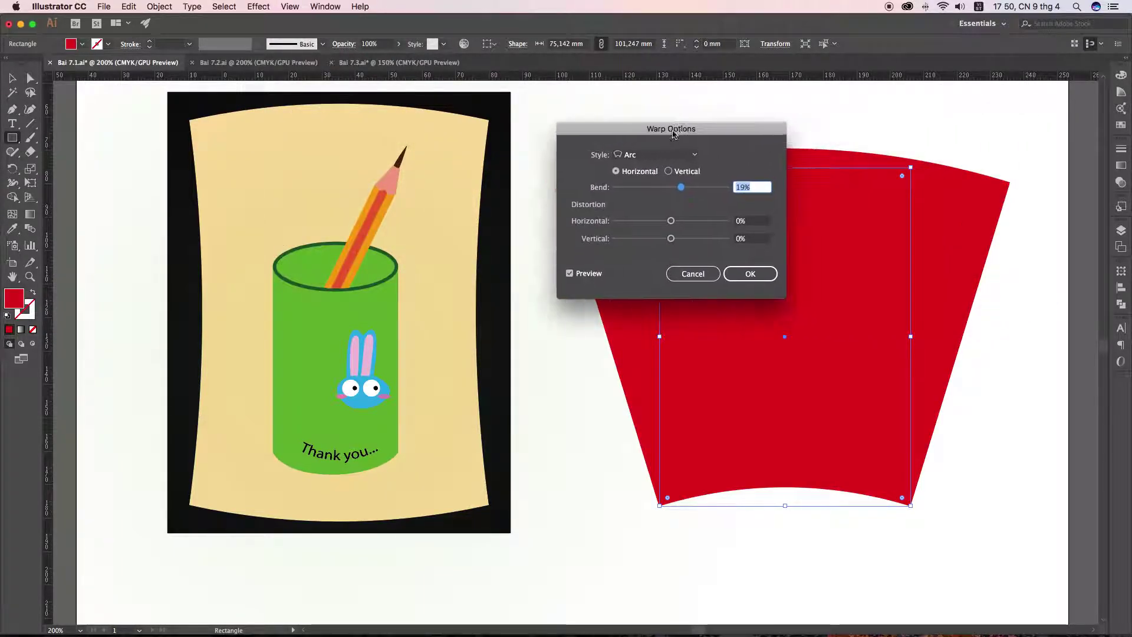
{"action": "left_click", "coordinate": [886, 147]}
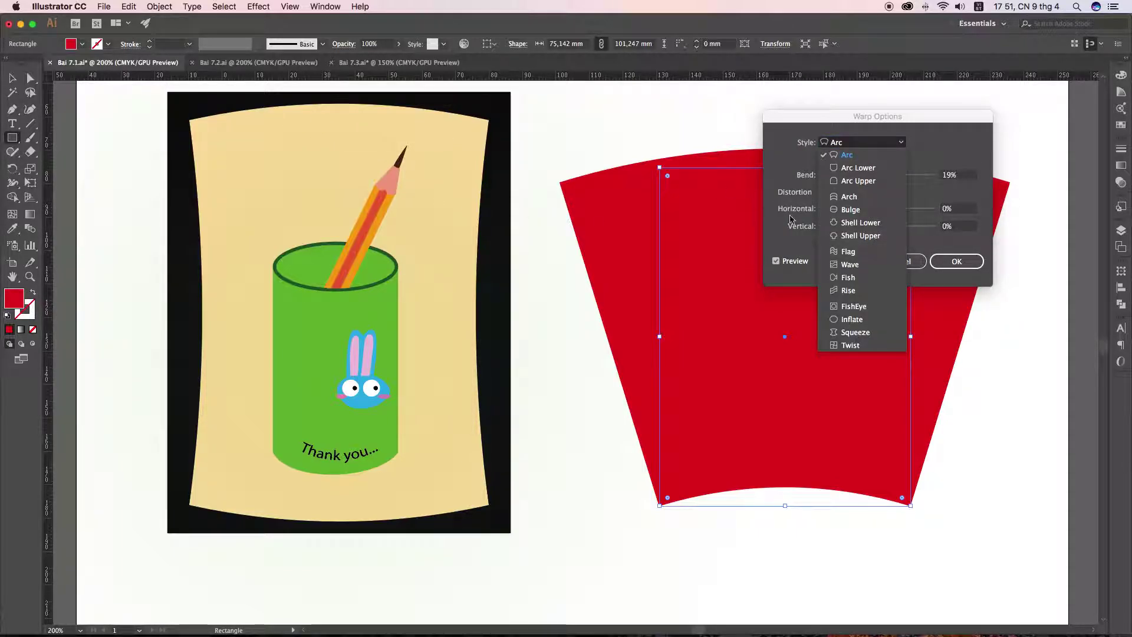
{"action": "left_click", "coordinate": [868, 340]}
{"action": "left_click_drag", "start_coordinate": [919, 113], "coordinate": [1013, 97]}
{"action": "mouse_move", "coordinate": [981, 159]}
{"action": "left_mouse_down"}
{"action": "mouse_move", "coordinate": [946, 162]}
{"action": "mouse_move", "coordinate": [985, 164]}
{"action": "left_mouse_up"}
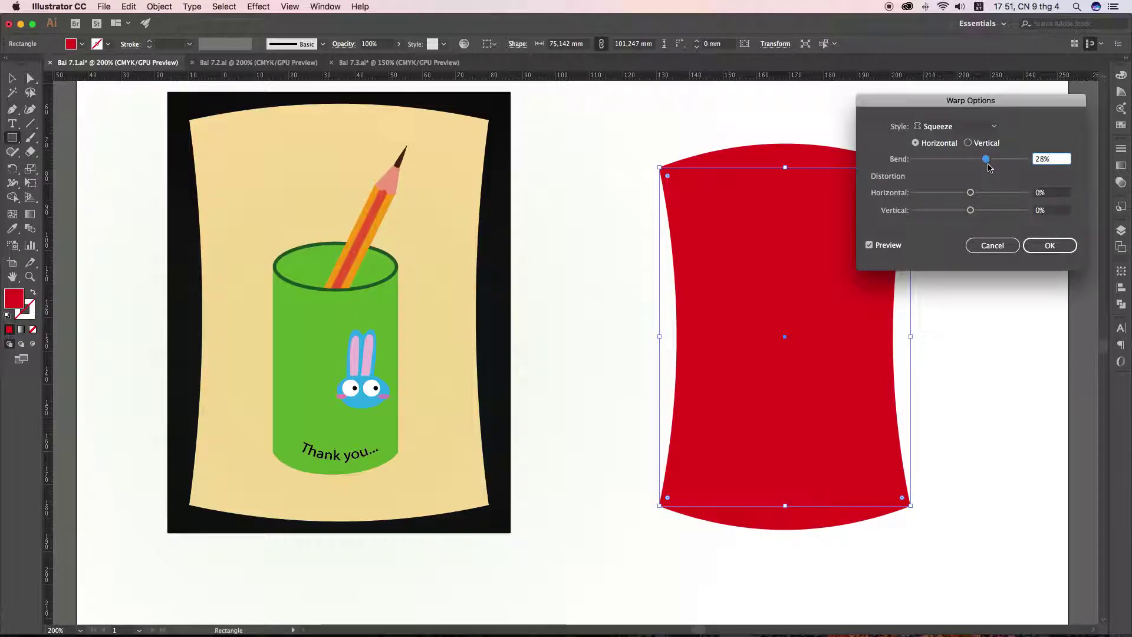
{"action": "left_click_drag", "start_coordinate": [984, 164], "coordinate": [982, 163]}
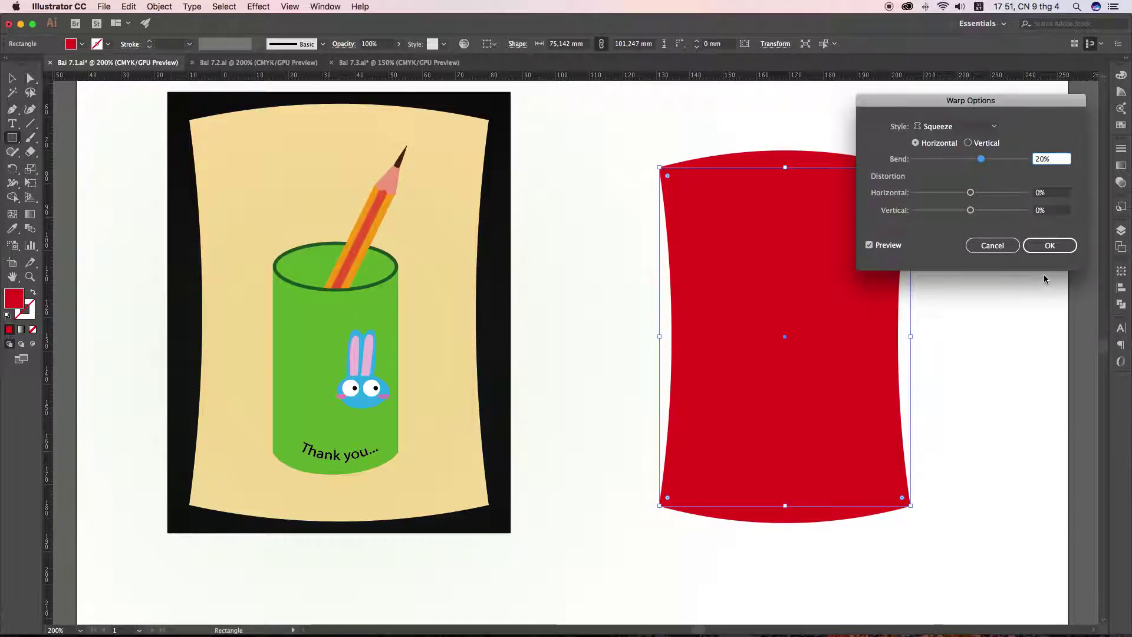
{"action": "left_click", "coordinate": [1056, 246]}
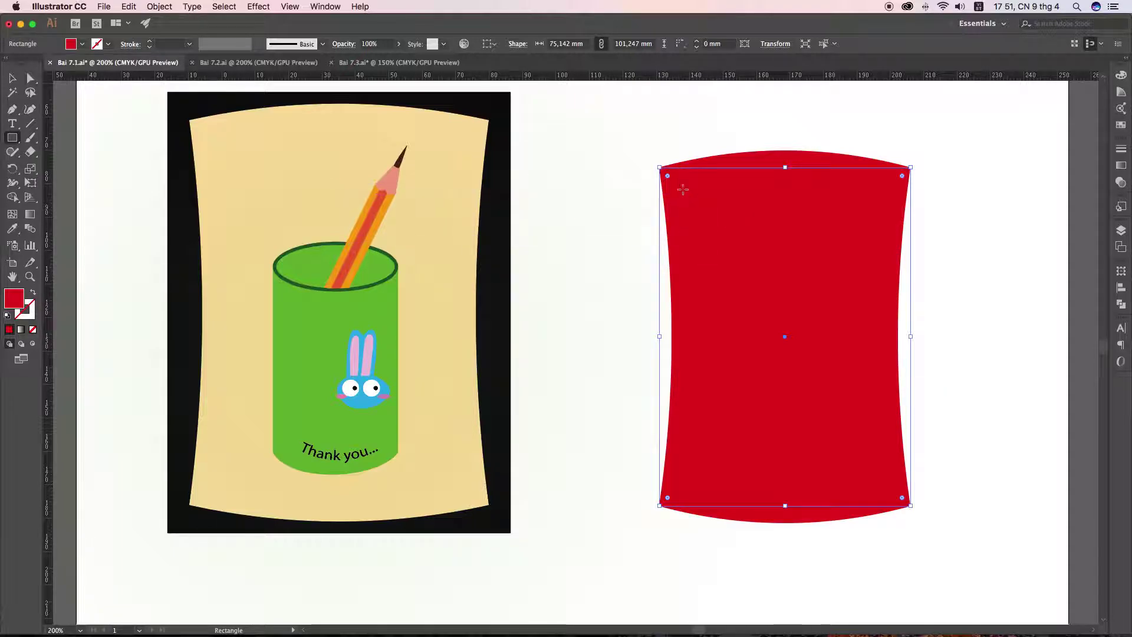
Step: Delete the warped rectangle, leaving only the pencil-cup card
{"action": "scroll", "coordinate": [427, 176], "scroll_direction": "down", "scroll_amount": 2}
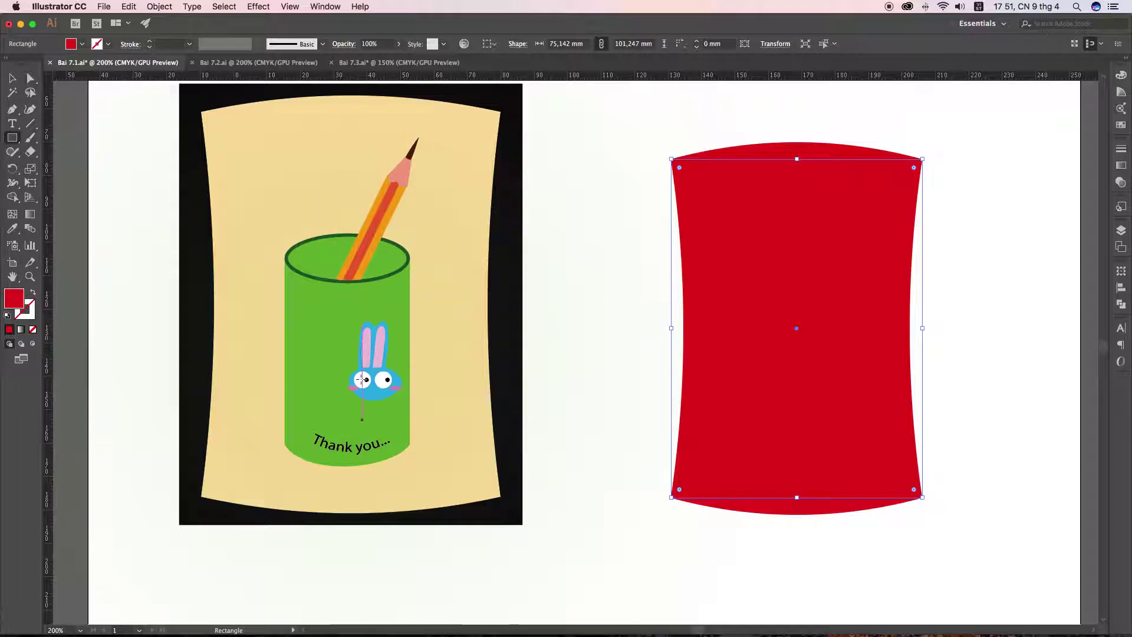
{"action": "key", "text": "v"}
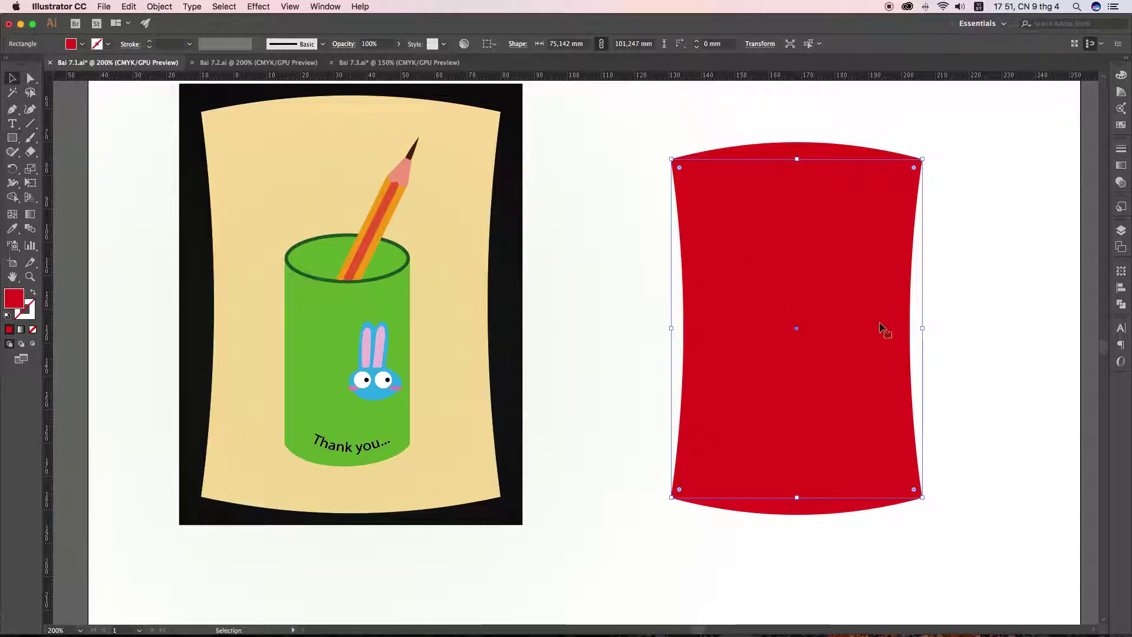
{"action": "key", "text": "Delete"}
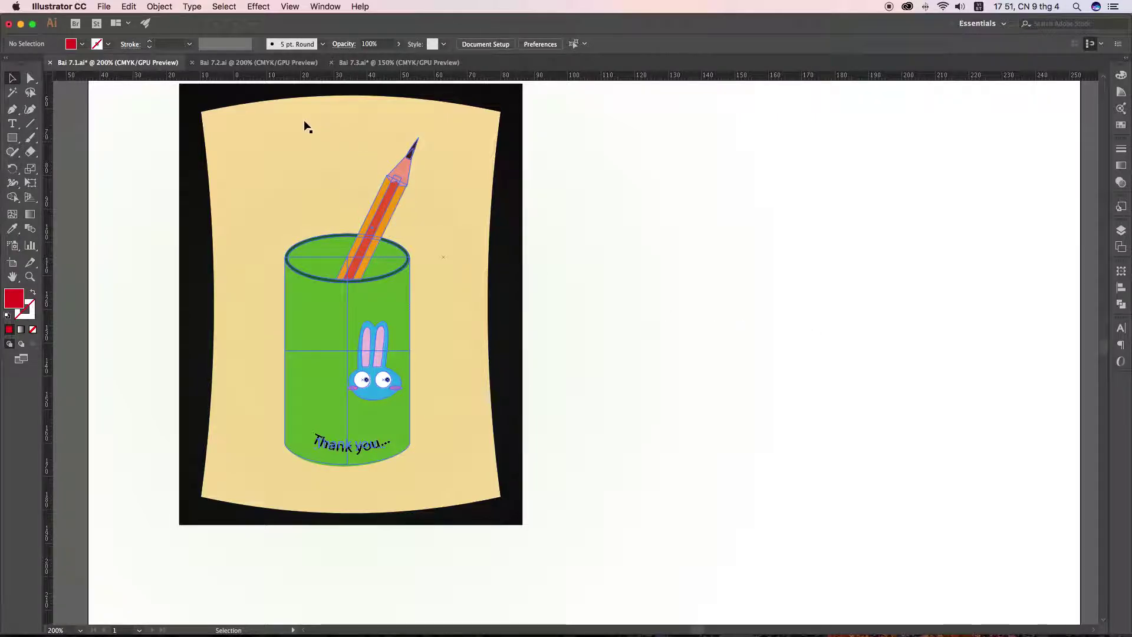
{"action": "left_click", "coordinate": [282, 63]}
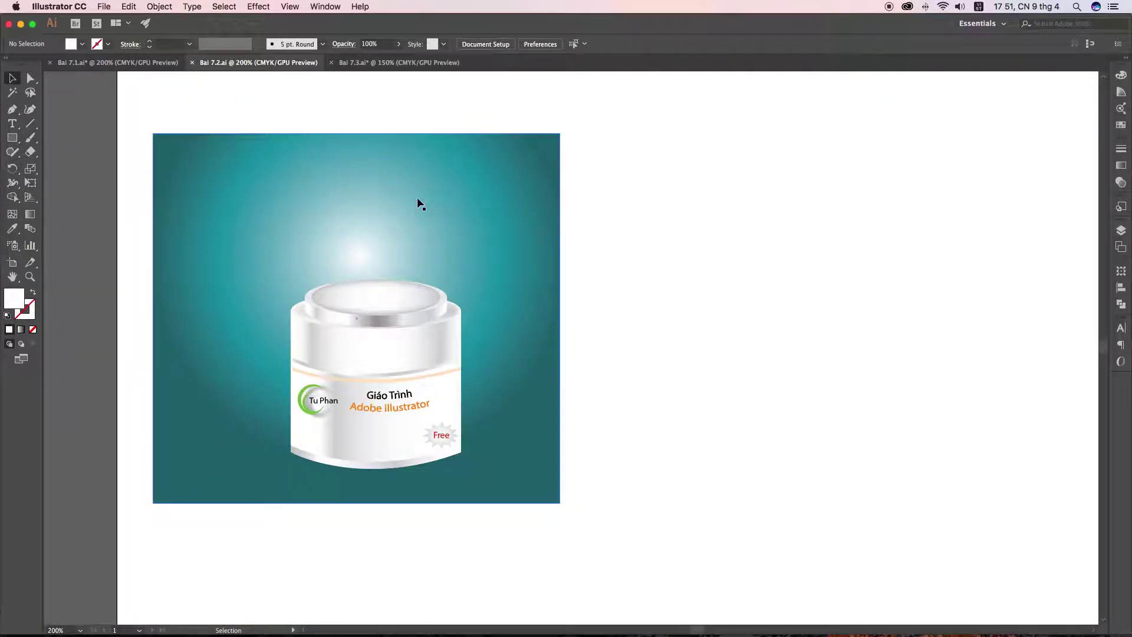
{"action": "scroll", "coordinate": [432, 238], "scroll_direction": "up", "scroll_amount": 2}
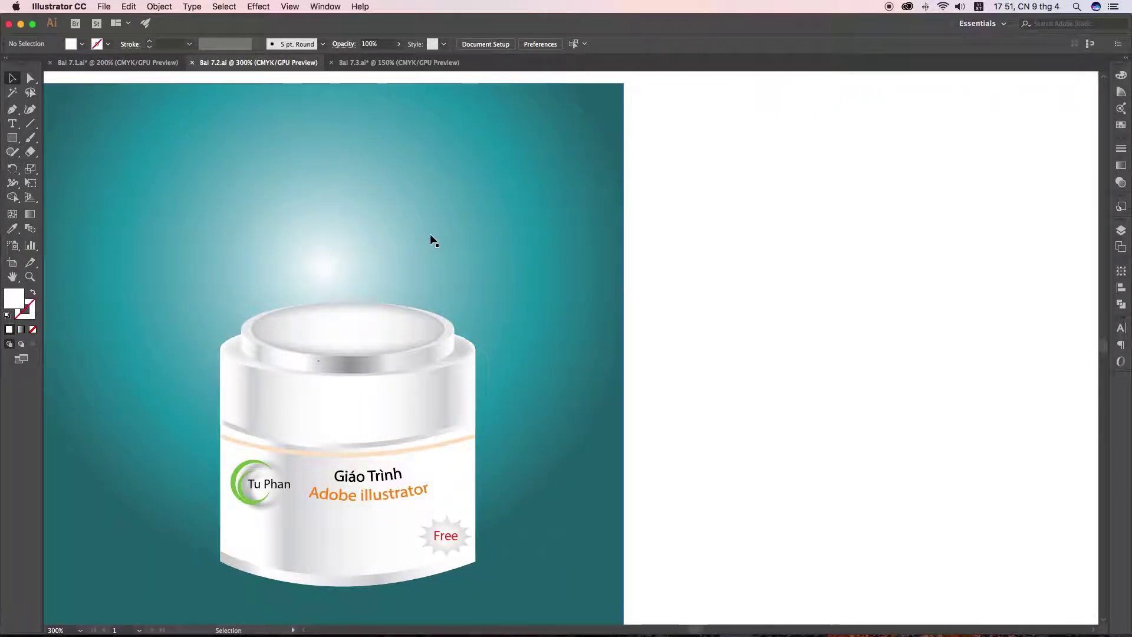
{"action": "scroll", "coordinate": [466, 230], "scroll_direction": "up", "scroll_amount": 1}
{"action": "left_click_drag", "start_coordinate": [480, 225], "coordinate": [497, 224]}
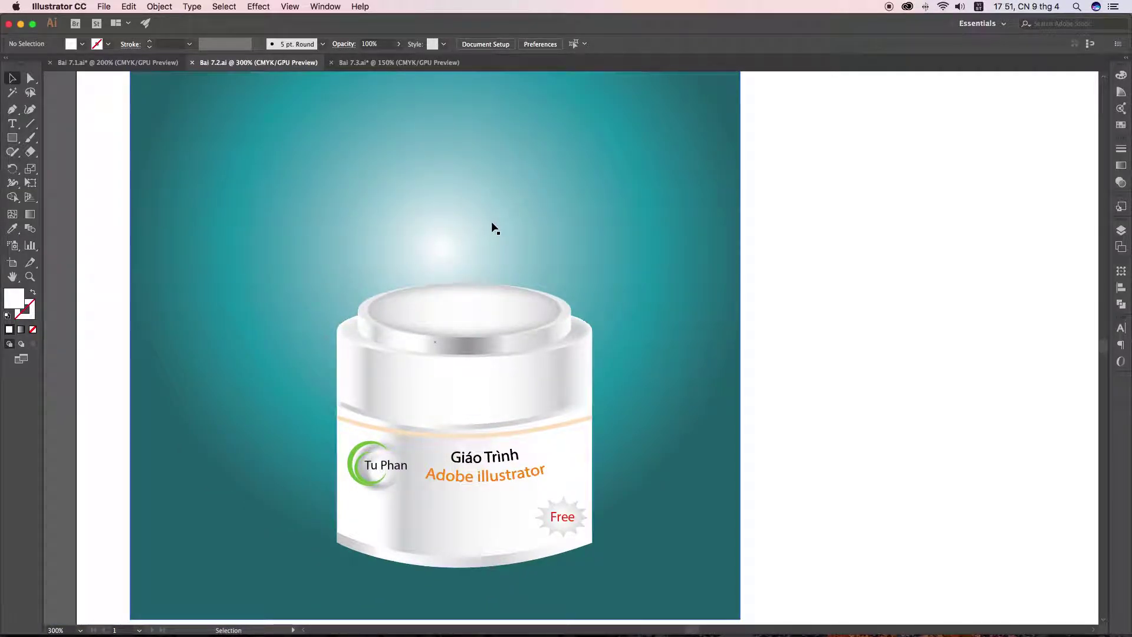
{"action": "scroll", "coordinate": [487, 228], "scroll_direction": "down", "scroll_amount": 1}
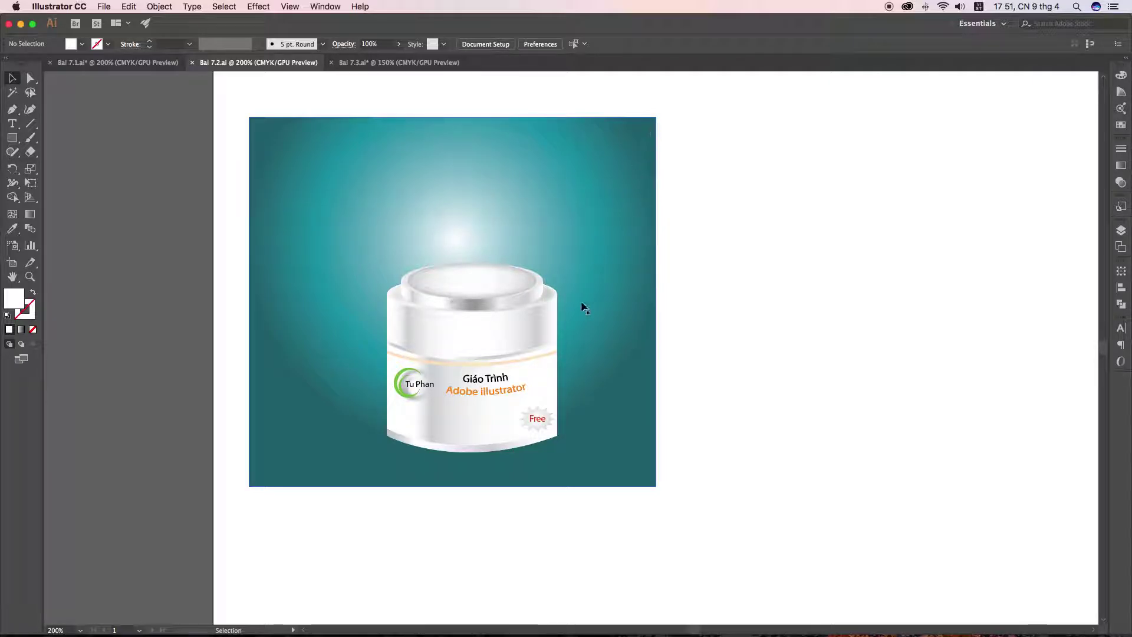
{"action": "scroll", "coordinate": [489, 354], "scroll_direction": "up", "scroll_amount": 2}
{"action": "scroll", "coordinate": [489, 354], "scroll_direction": "up", "scroll_amount": 2}
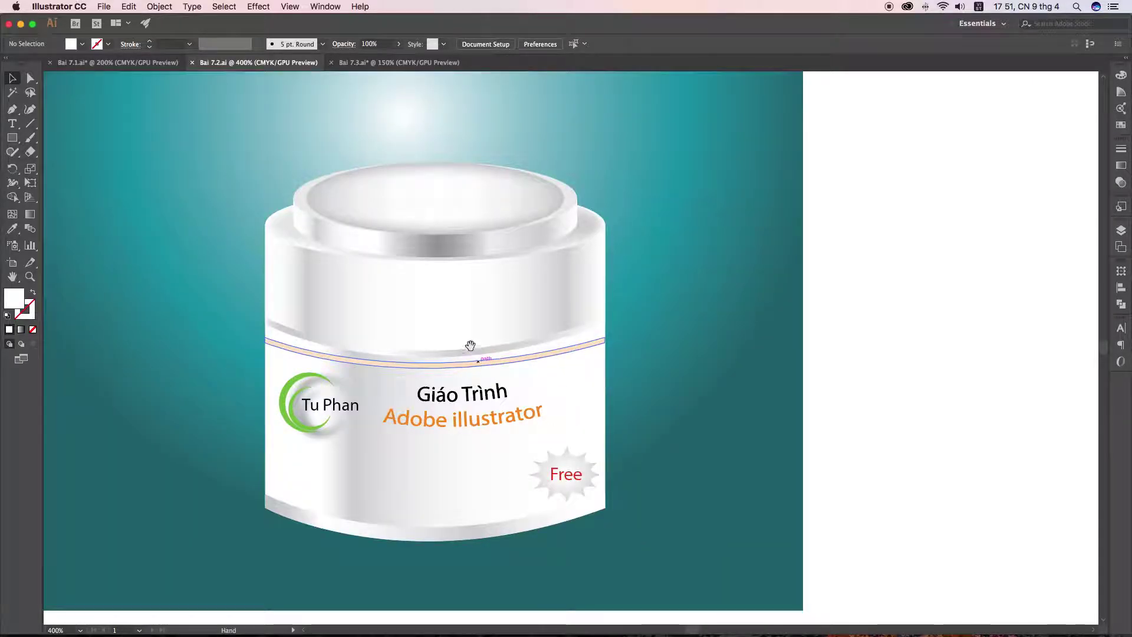
{"action": "left_click_drag", "start_coordinate": [470, 345], "coordinate": [454, 302]}
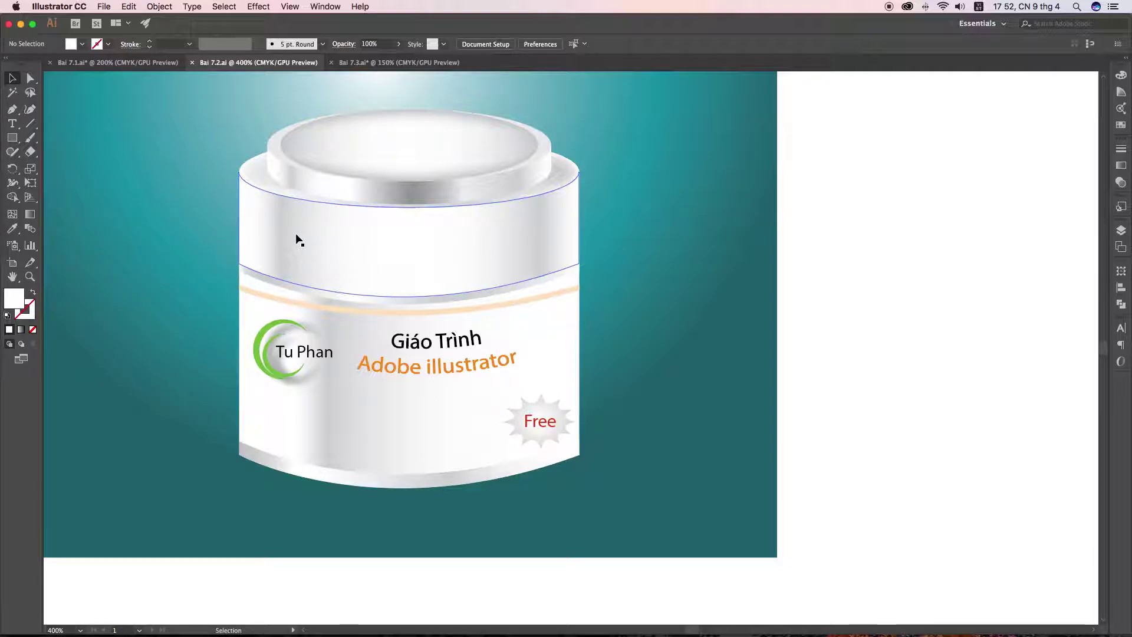
Step: Pan around the jar artwork, then switch to the Bai 7.3.ai tropical poster
{"action": "scroll", "coordinate": [386, 171], "scroll_direction": "up", "scroll_amount": 2}
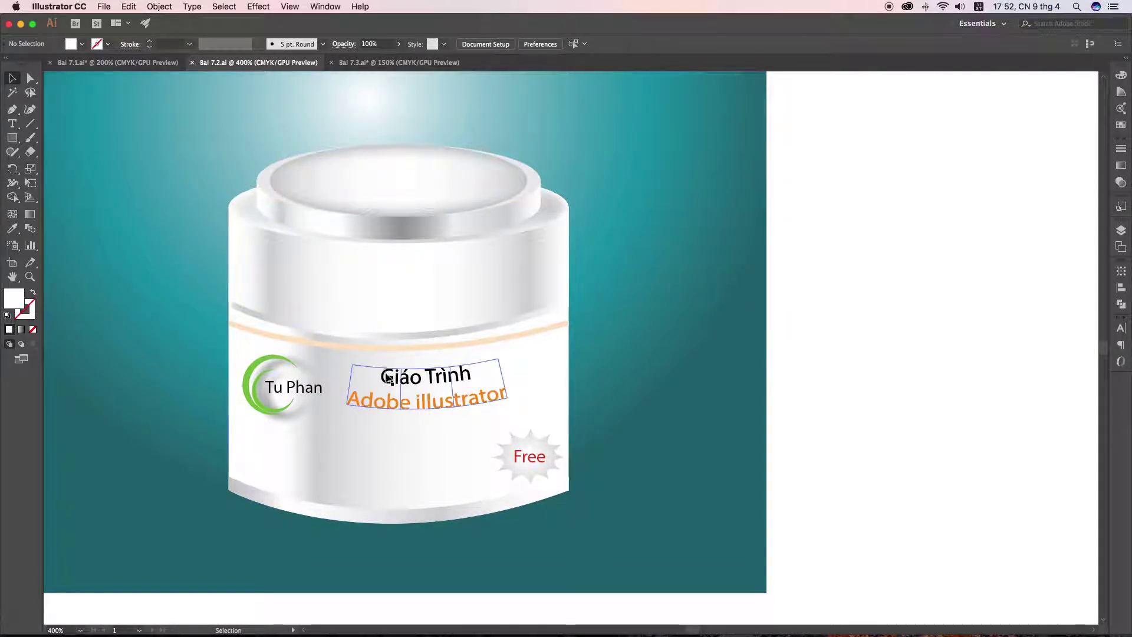
{"action": "scroll", "coordinate": [384, 445], "scroll_direction": "down", "scroll_amount": 5}
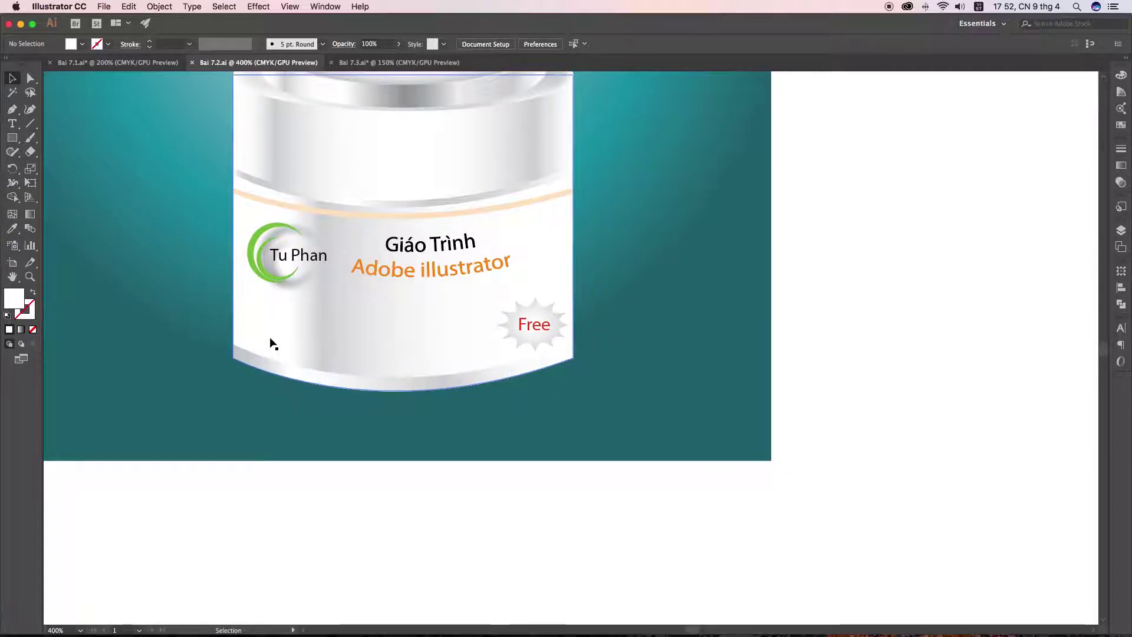
{"action": "mouse_move", "coordinate": [422, 184]}
{"action": "left_mouse_down"}
{"action": "mouse_move", "coordinate": [426, 306]}
{"action": "mouse_move", "coordinate": [438, 310]}
{"action": "left_mouse_up"}
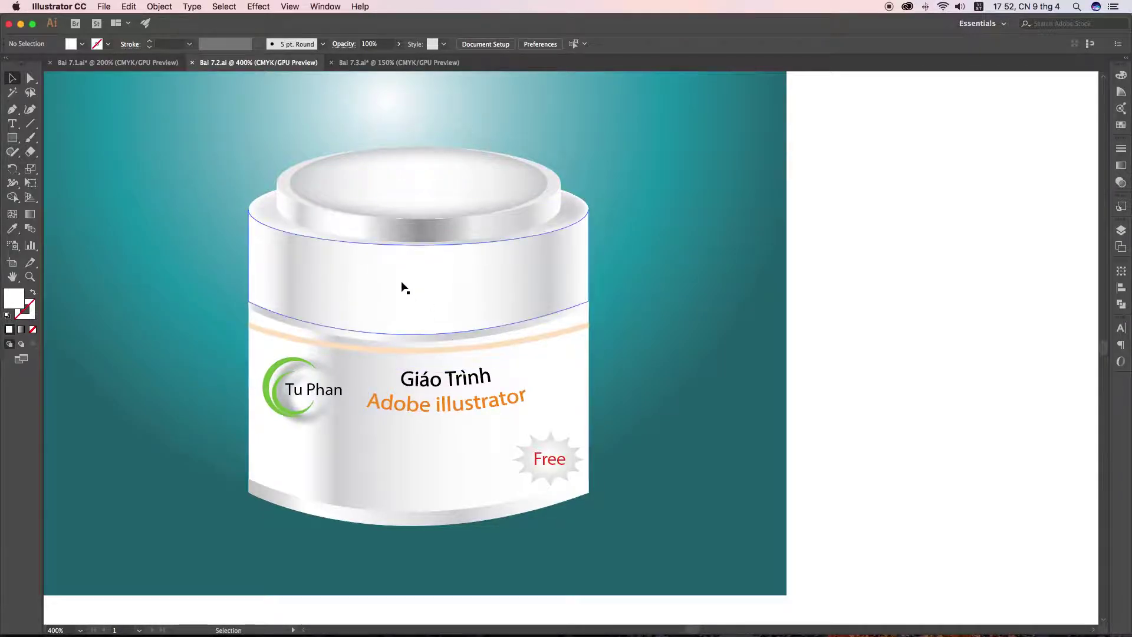
{"action": "left_click", "coordinate": [392, 63]}
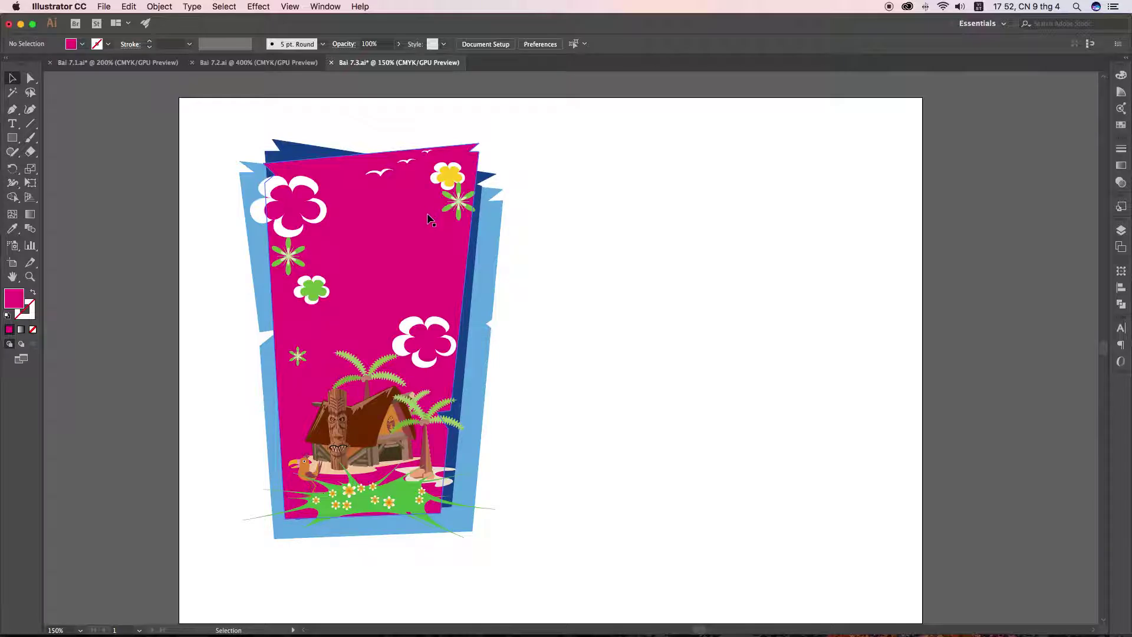
Step: Zoom and pan around the pink poster, leaving its background layer unchanged and deselected
{"action": "scroll", "coordinate": [423, 219], "scroll_direction": "up", "scroll_amount": 2}
{"action": "scroll", "coordinate": [420, 230], "scroll_direction": "down", "scroll_amount": 2}
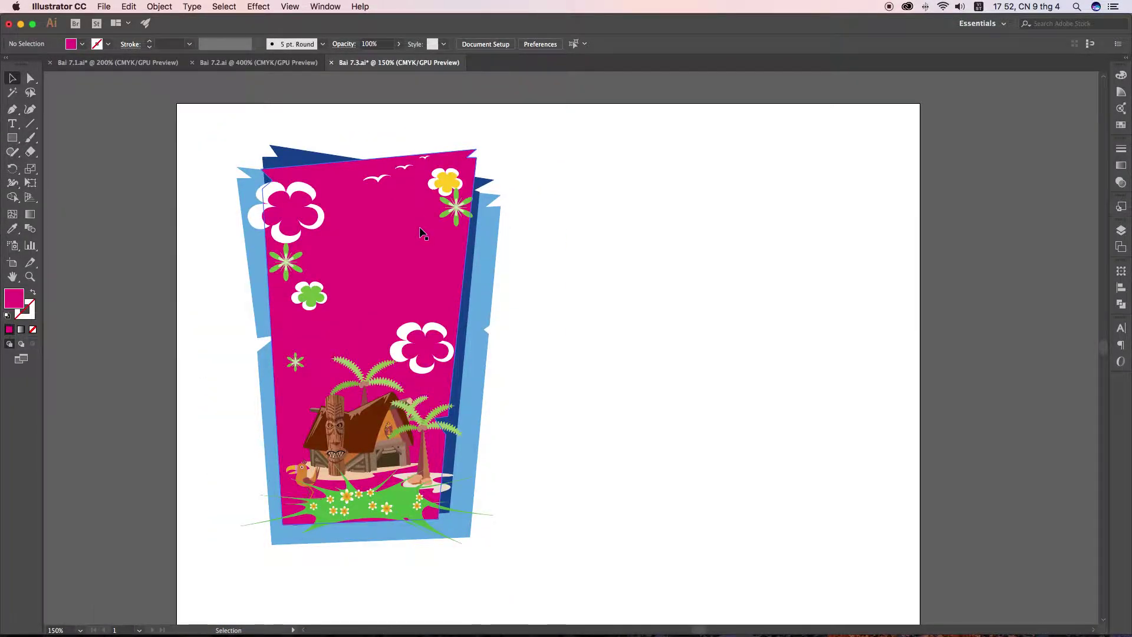
{"action": "scroll", "coordinate": [422, 231], "scroll_direction": "up", "scroll_amount": 1}
{"action": "left_click_drag", "start_coordinate": [393, 271], "coordinate": [417, 246]}
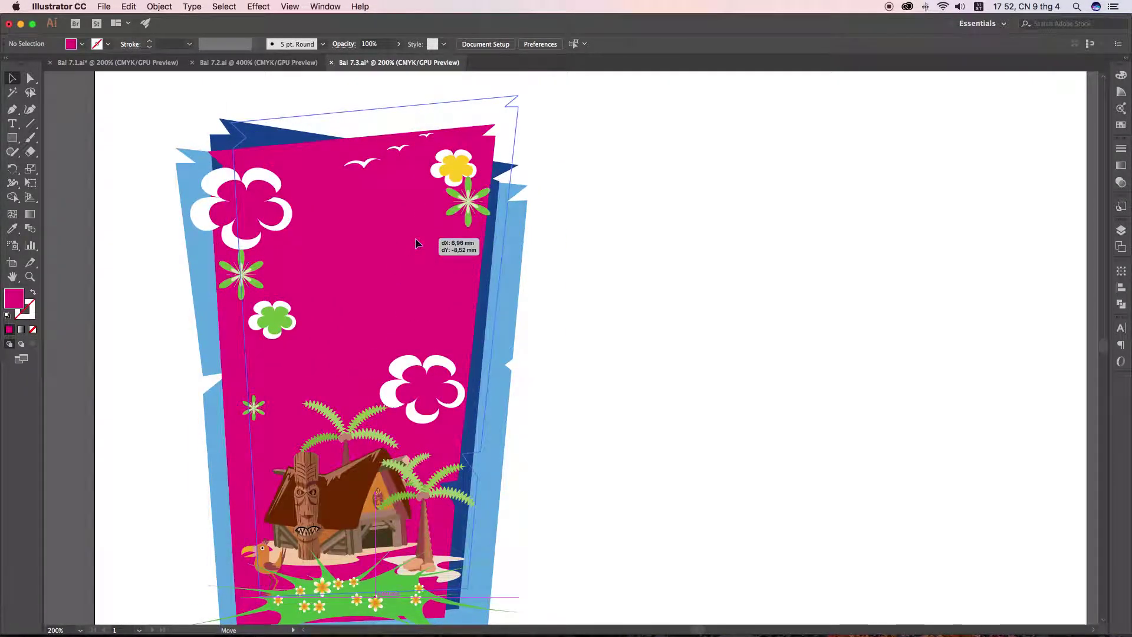
{"action": "key", "text": "ctrl+z"}
{"action": "key", "text": "v"}
{"action": "scroll", "coordinate": [472, 259], "scroll_direction": "down", "scroll_amount": 2}
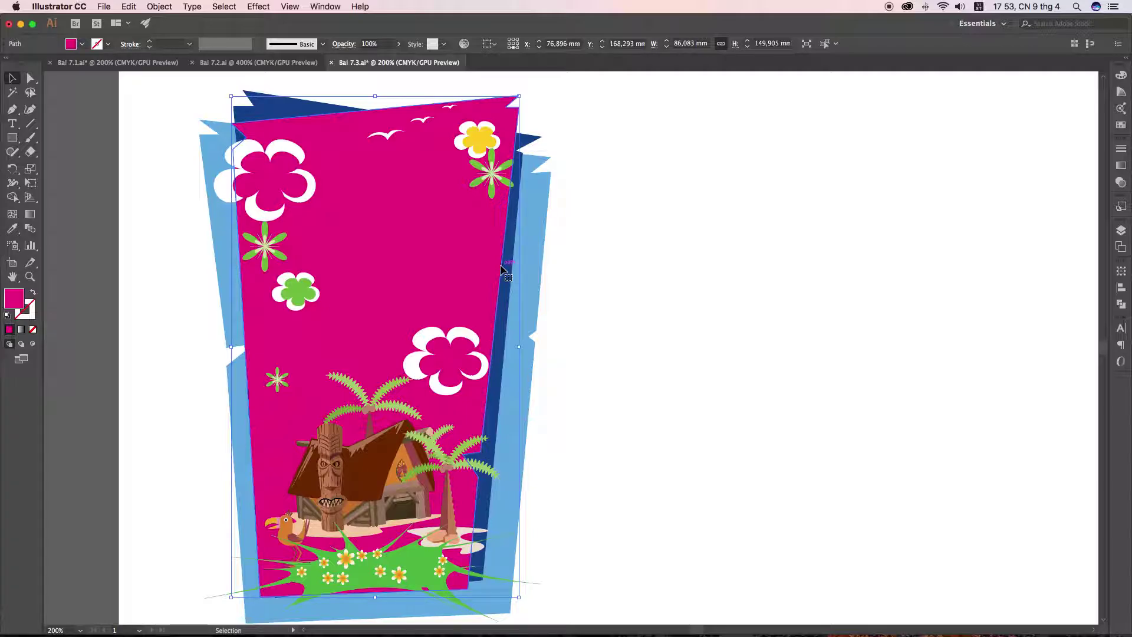
{"action": "left_click", "coordinate": [705, 230]}
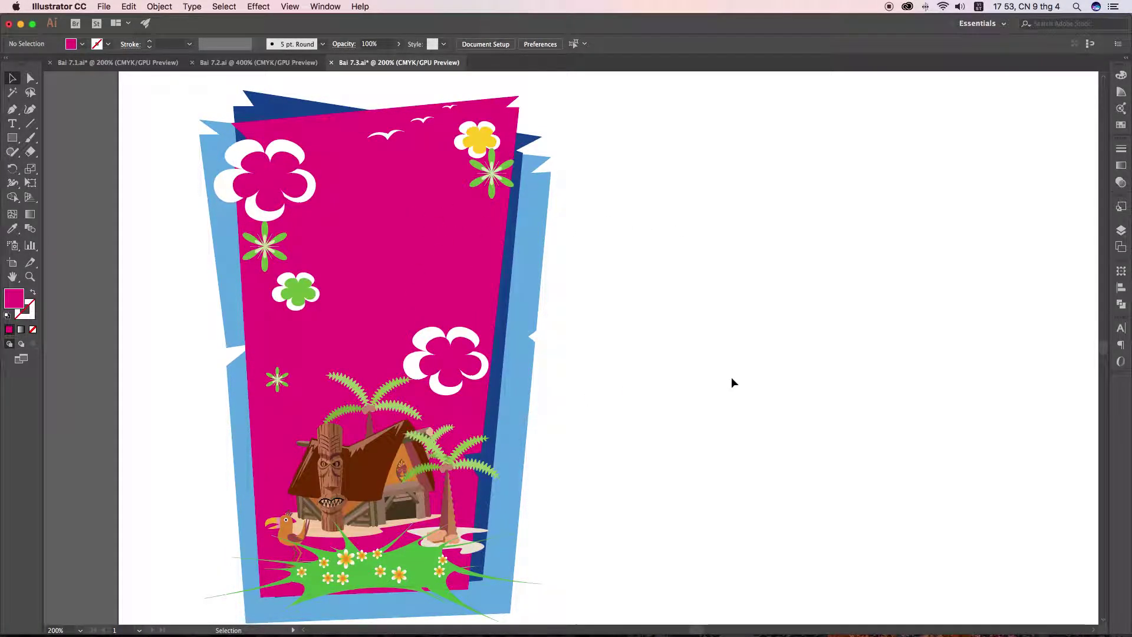
{"action": "left_click_drag", "start_coordinate": [479, 384], "coordinate": [482, 374]}
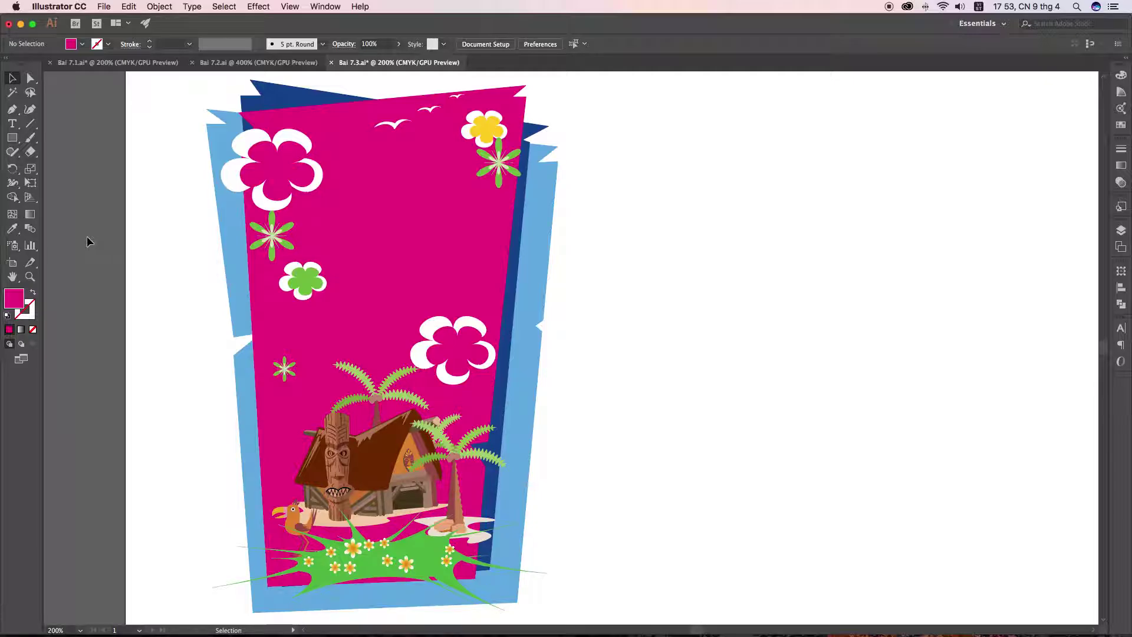
{"action": "key", "text": "p"}
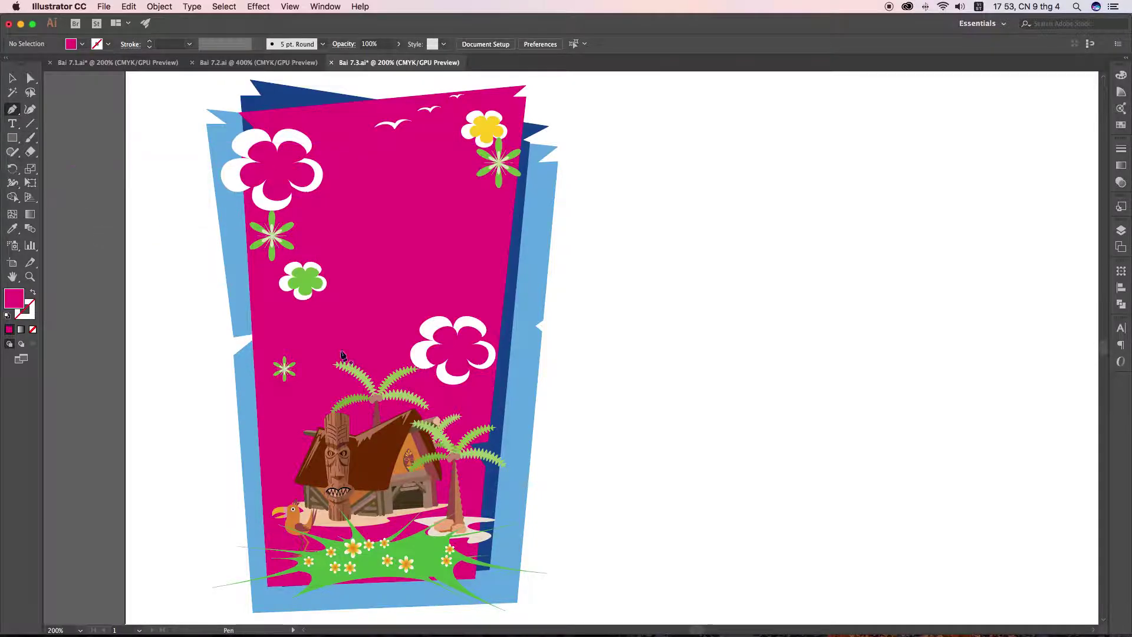
Step: Draw a closed jagged pen path to the right of the poster
{"action": "left_click", "coordinate": [691, 598]}
{"action": "left_click", "coordinate": [660, 363]}
{"action": "left_click", "coordinate": [702, 334]}
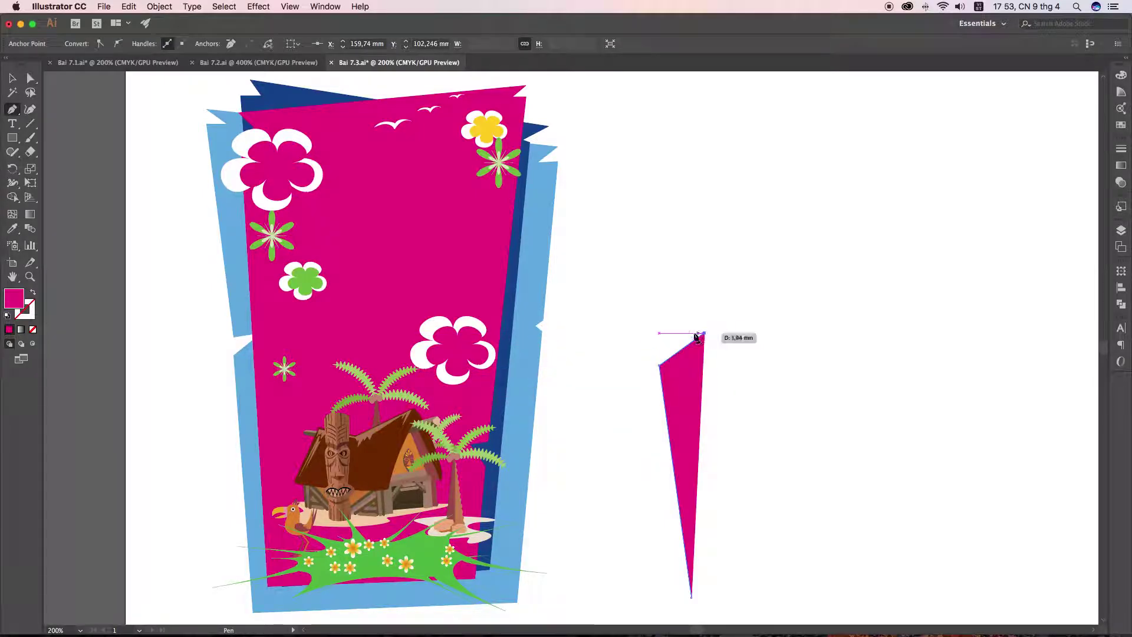
{"action": "left_click", "coordinate": [665, 334]}
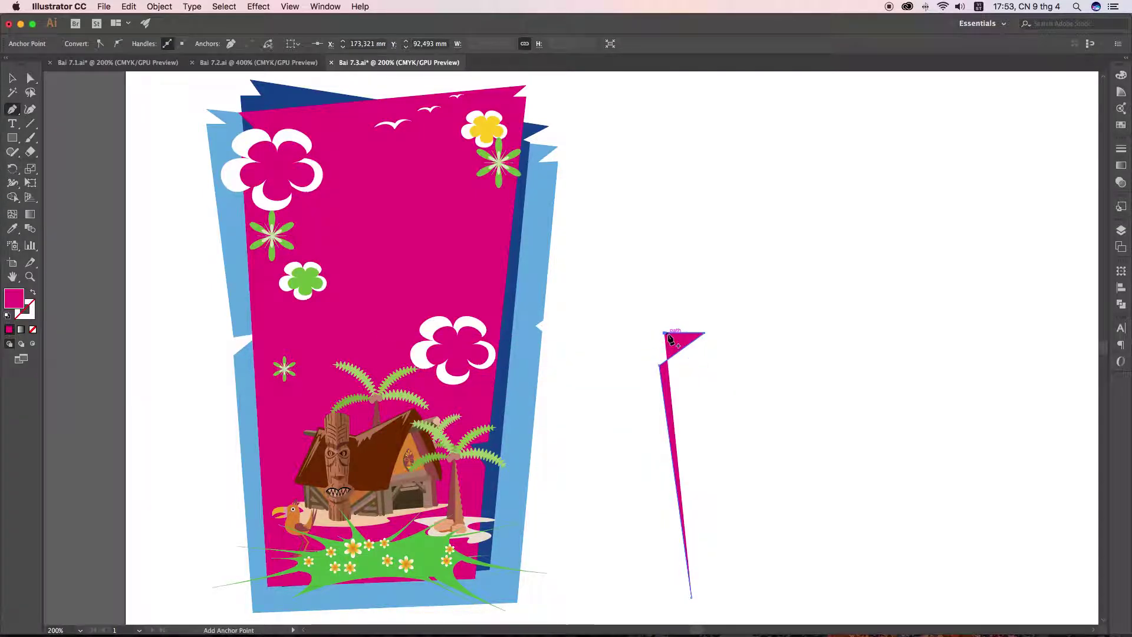
{"action": "left_click", "coordinate": [634, 151]}
{"action": "left_click", "coordinate": [646, 124]}
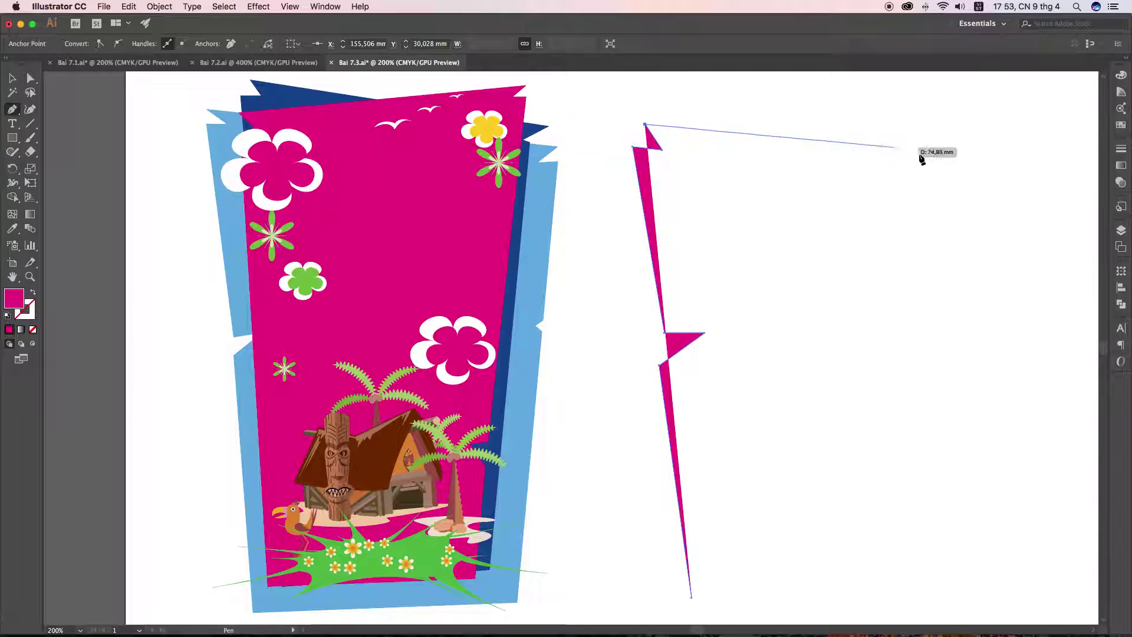
{"action": "left_click", "coordinate": [948, 163]}
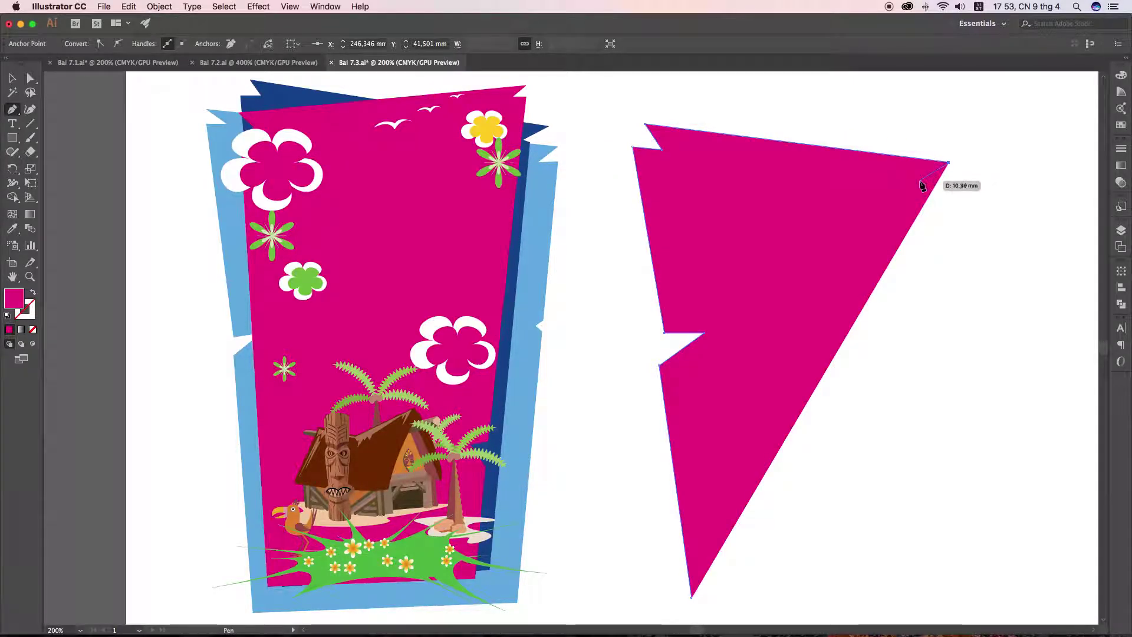
{"action": "left_click", "coordinate": [919, 180]}
{"action": "left_click", "coordinate": [915, 302]}
{"action": "left_click", "coordinate": [941, 313]}
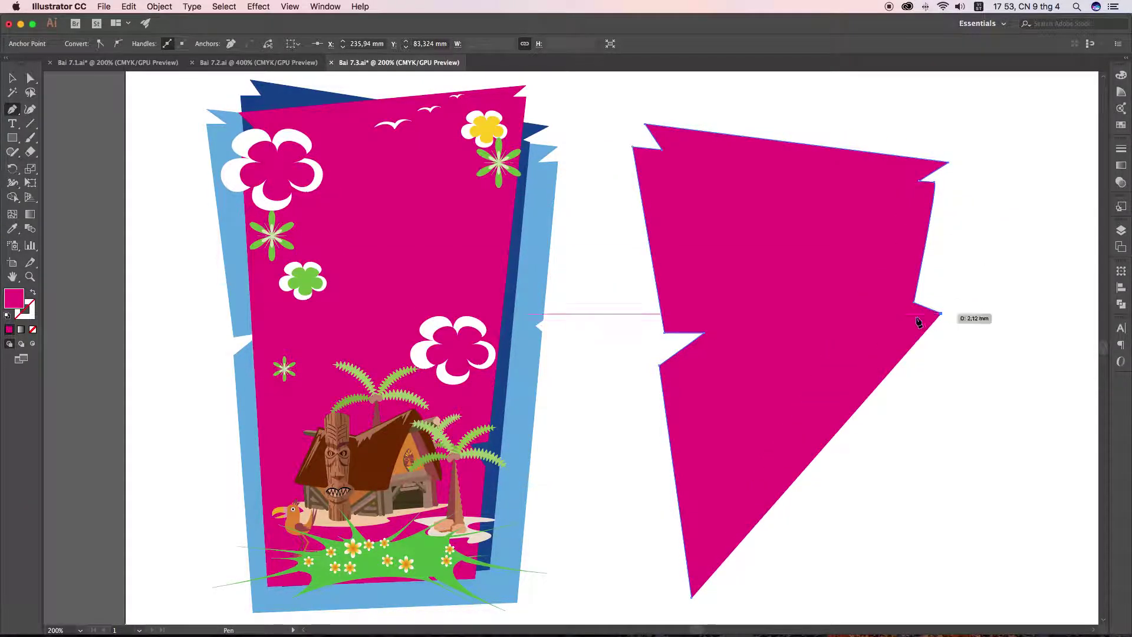
{"action": "left_click", "coordinate": [906, 323]}
{"action": "left_click", "coordinate": [901, 481]}
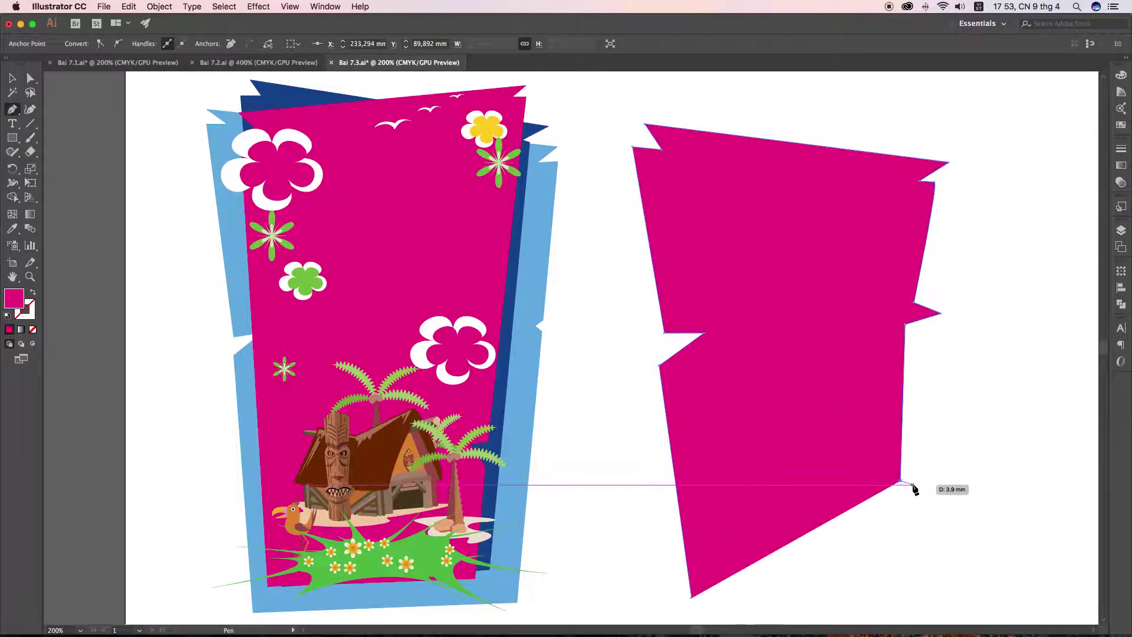
{"action": "left_click", "coordinate": [877, 494]}
{"action": "left_click", "coordinate": [888, 513]}
{"action": "left_click", "coordinate": [883, 600]}
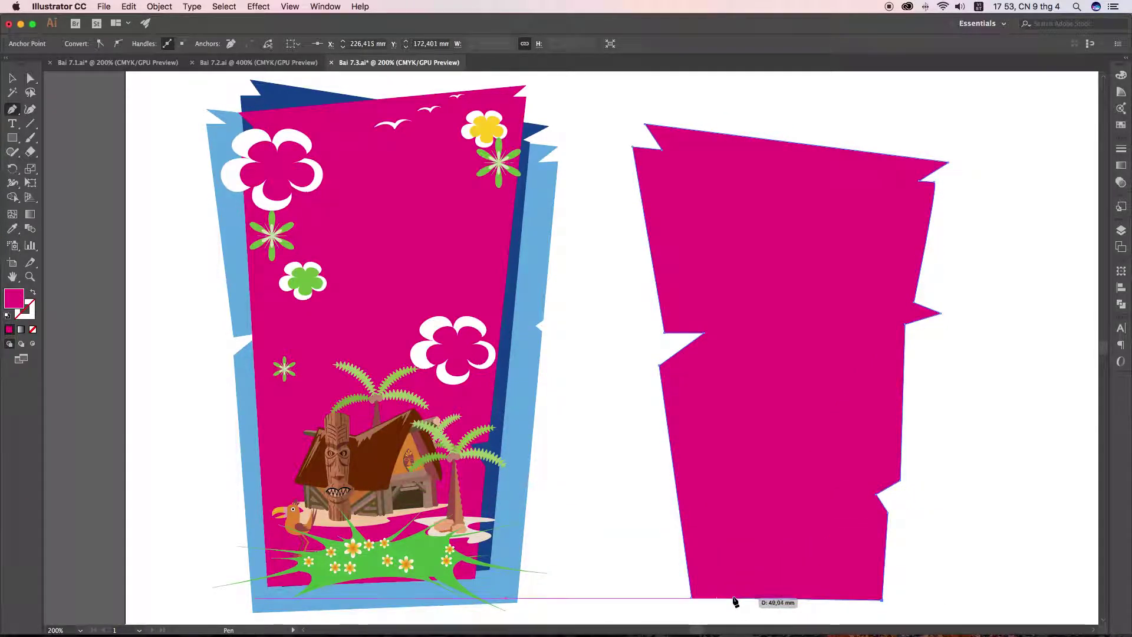
{"action": "left_click", "coordinate": [692, 598]}
Step: Fill the jagged shape with the poster border's light blue using the Eyedropper
{"action": "scroll", "coordinate": [702, 531], "scroll_direction": "right", "scroll_amount": 5}
{"action": "scroll", "coordinate": [702, 531], "scroll_direction": "down", "scroll_amount": 2}
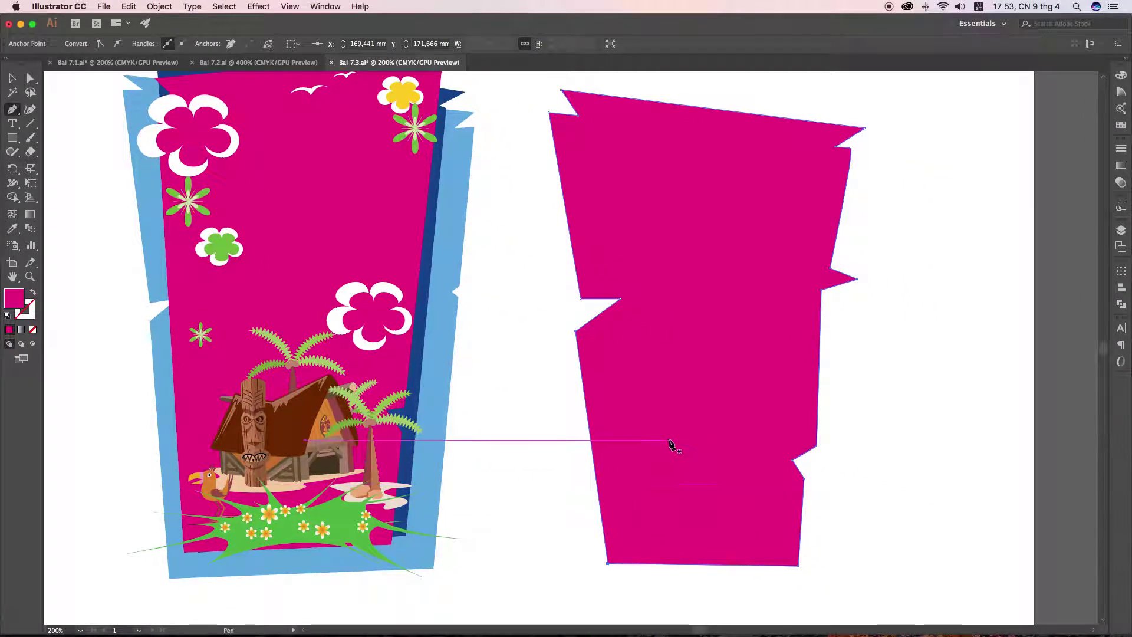
{"action": "scroll", "coordinate": [632, 289], "scroll_direction": "up", "scroll_amount": 2}
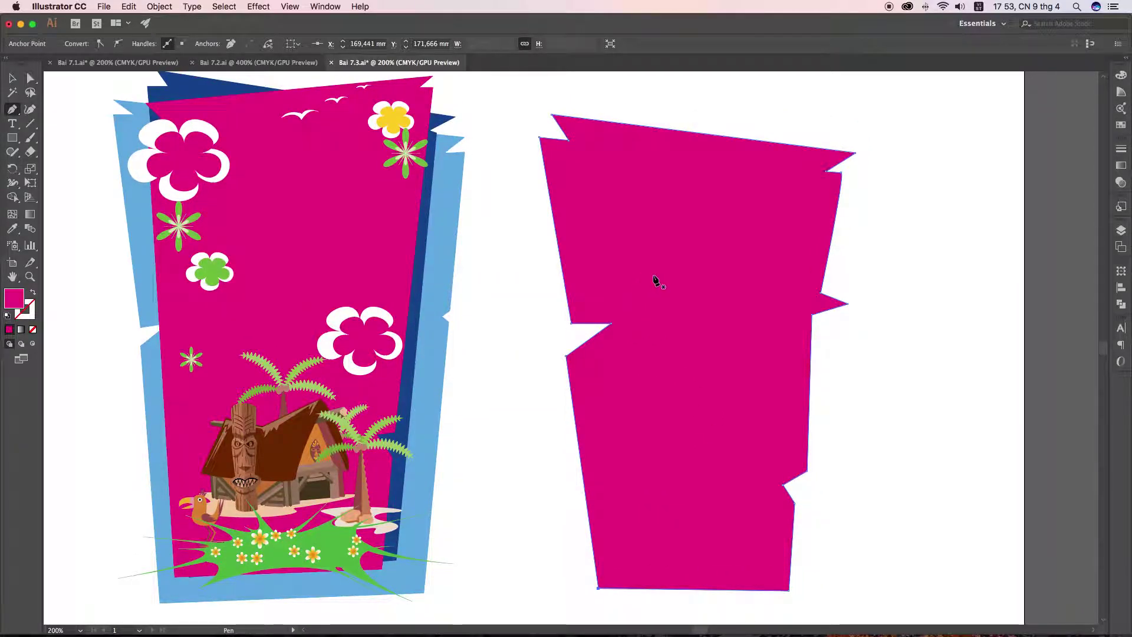
{"action": "key", "text": "i"}
{"action": "left_click", "coordinate": [451, 235]}
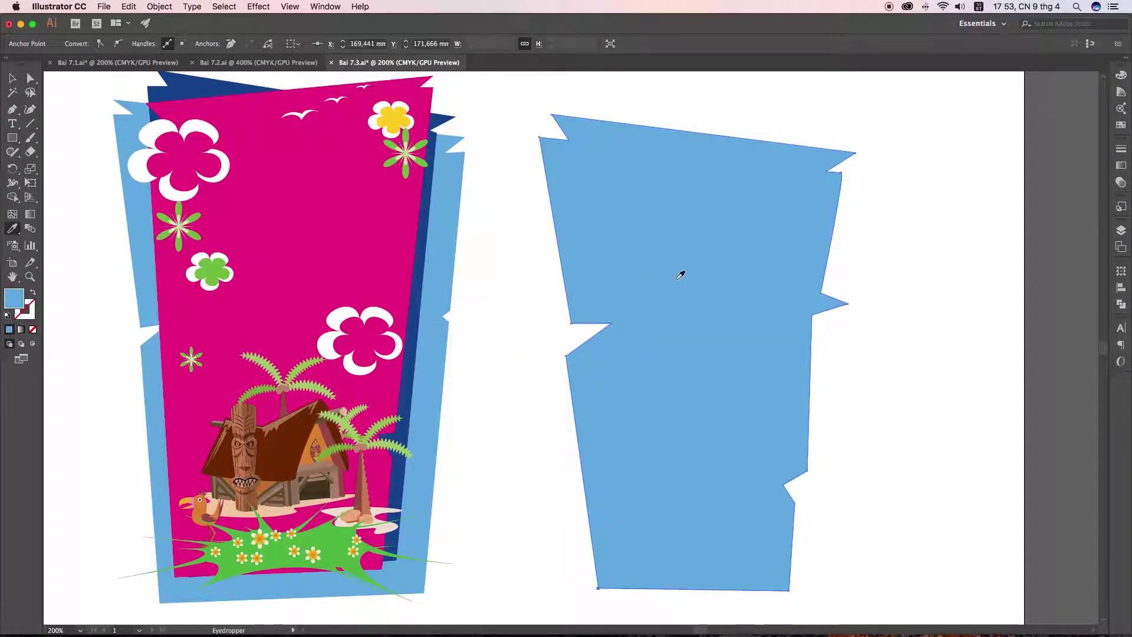
{"action": "key", "text": "v"}
{"action": "left_click", "coordinate": [908, 287]}
{"action": "scroll", "coordinate": [696, 263], "scroll_direction": "up", "scroll_amount": 2}
{"action": "scroll", "coordinate": [696, 263], "scroll_direction": "left", "scroll_amount": 1}
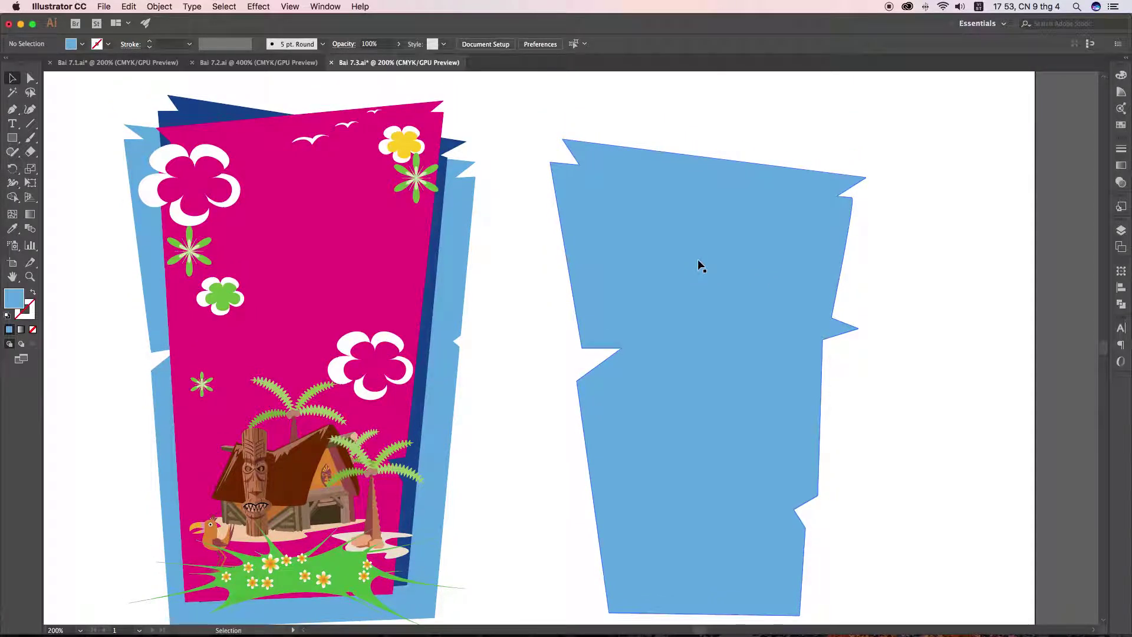
Step: Draw a second closed jagged path inside the light blue shape
{"action": "key", "text": "p"}
{"action": "left_click_drag", "start_coordinate": [259, 222], "coordinate": [259, 202]}
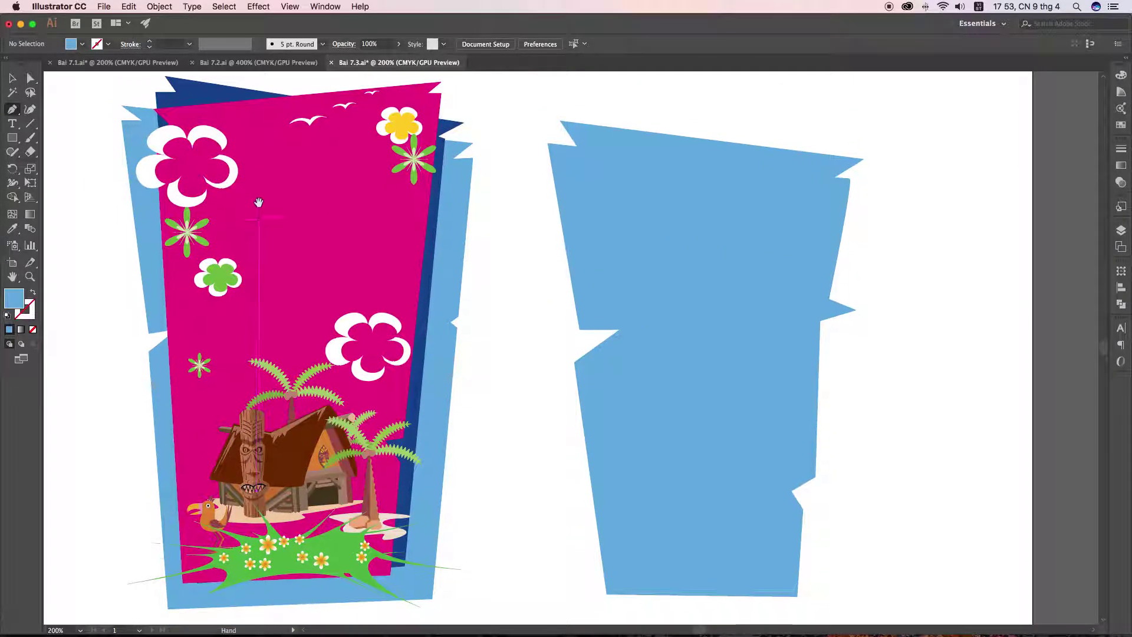
{"action": "left_click", "coordinate": [625, 577]}
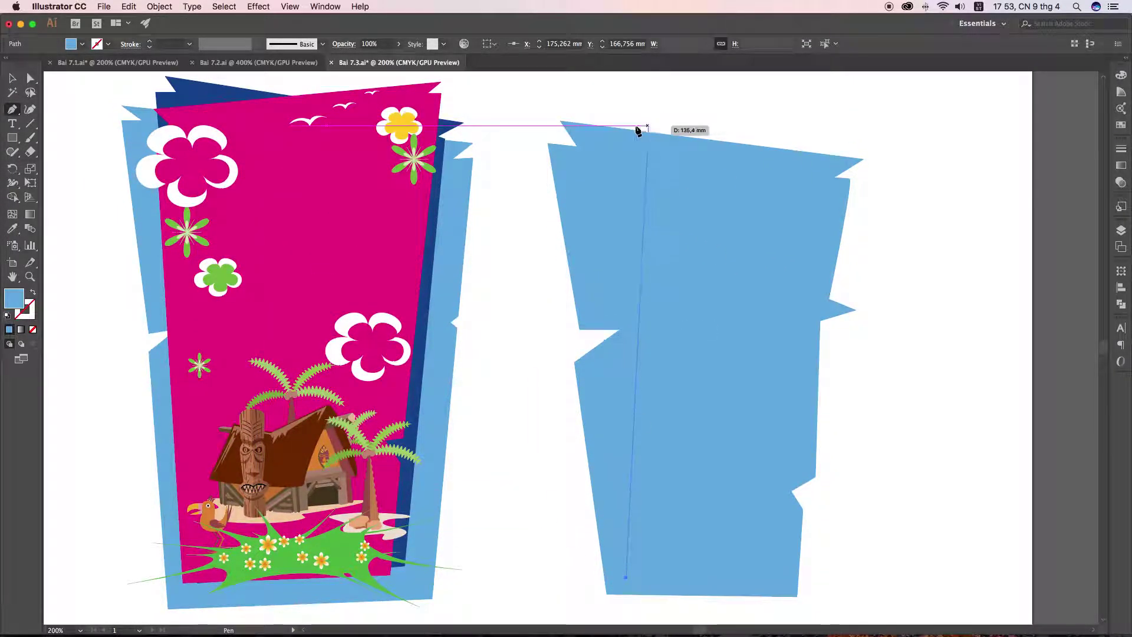
{"action": "left_click", "coordinate": [618, 104]}
{"action": "left_click", "coordinate": [628, 87]}
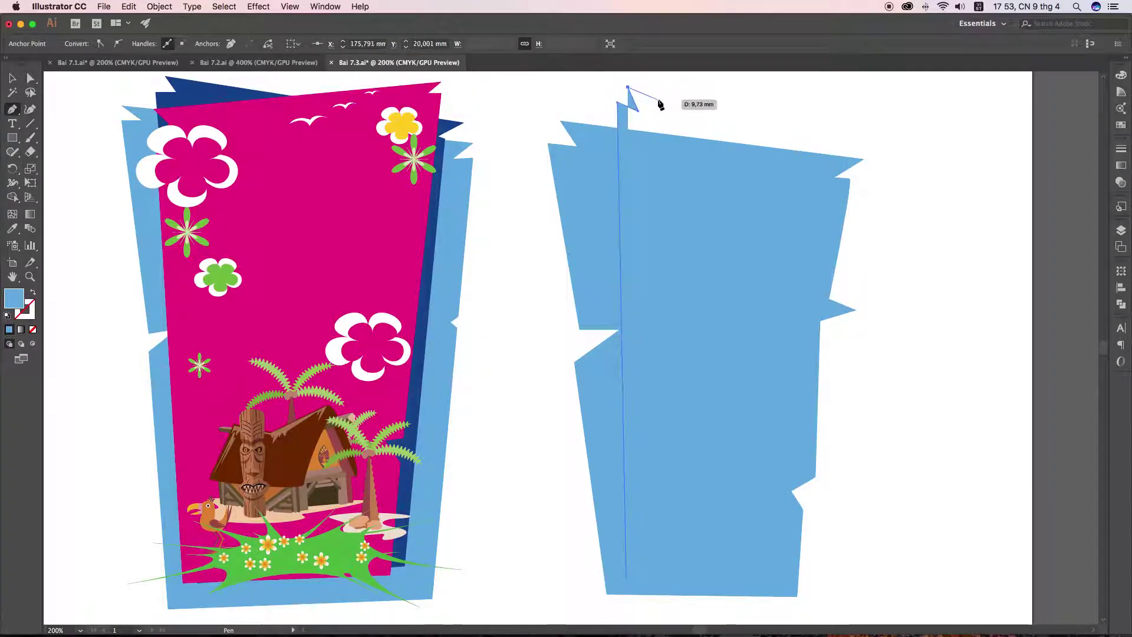
{"action": "left_click", "coordinate": [638, 111]}
{"action": "left_click", "coordinate": [784, 125]}
{"action": "left_click", "coordinate": [867, 110]}
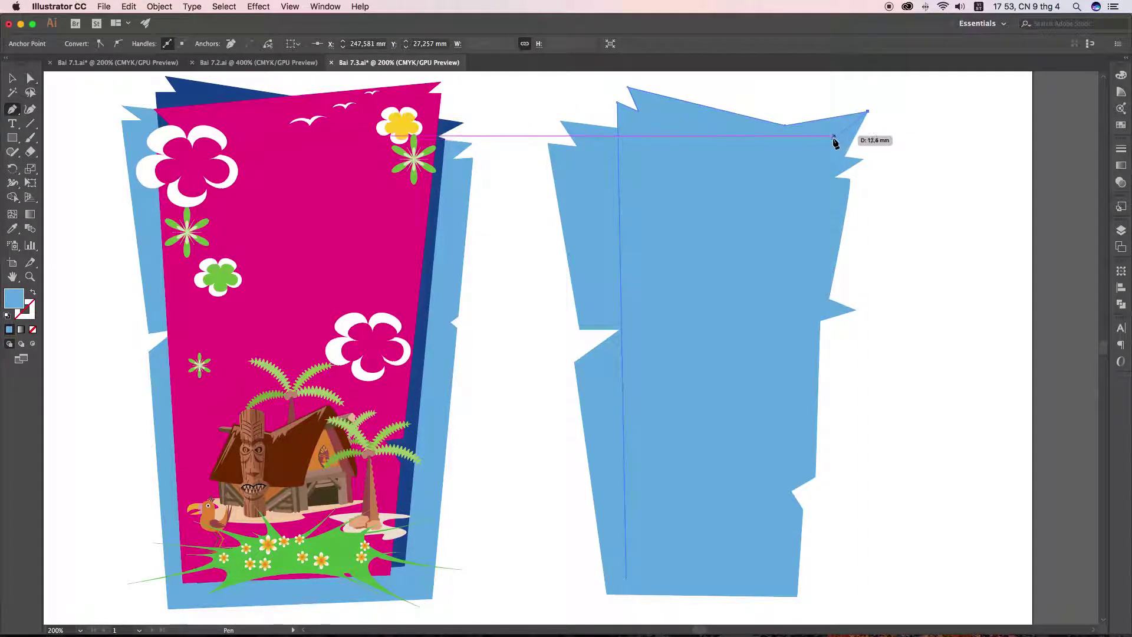
{"action": "left_click", "coordinate": [833, 138]}
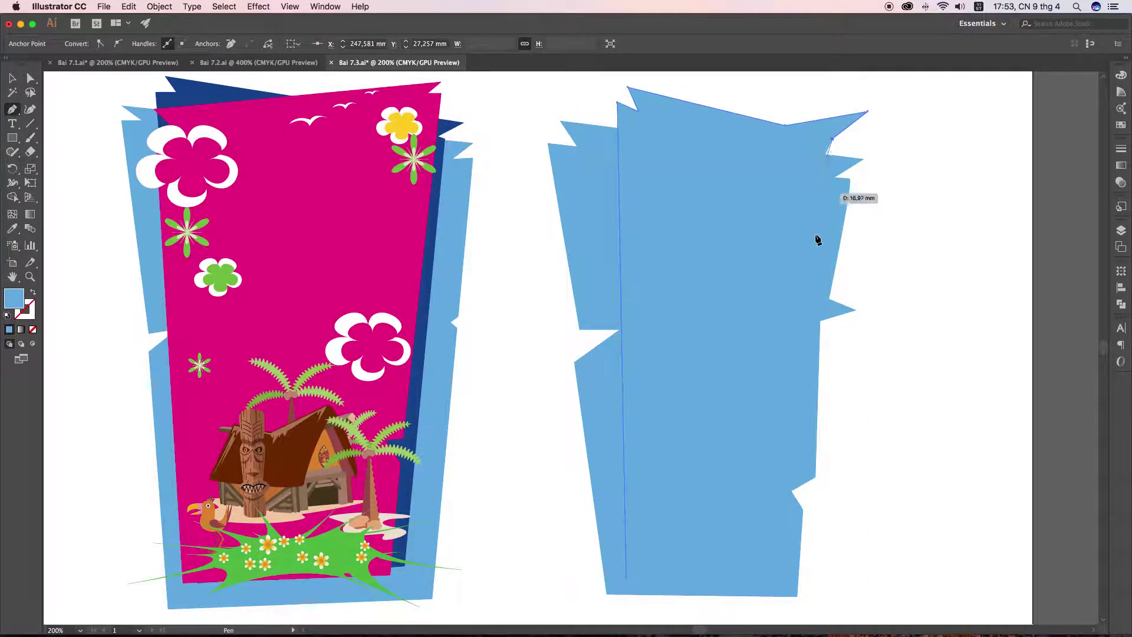
{"action": "left_click", "coordinate": [814, 310]}
{"action": "left_click", "coordinate": [808, 329]}
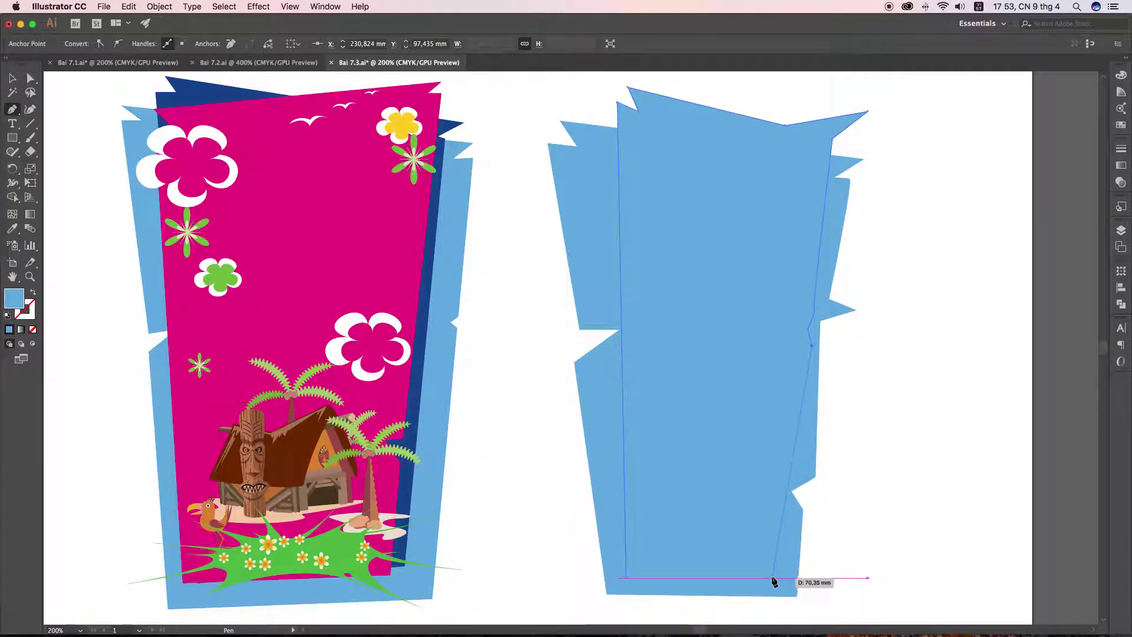
{"action": "left_click", "coordinate": [781, 506]}
{"action": "left_click", "coordinate": [786, 578]}
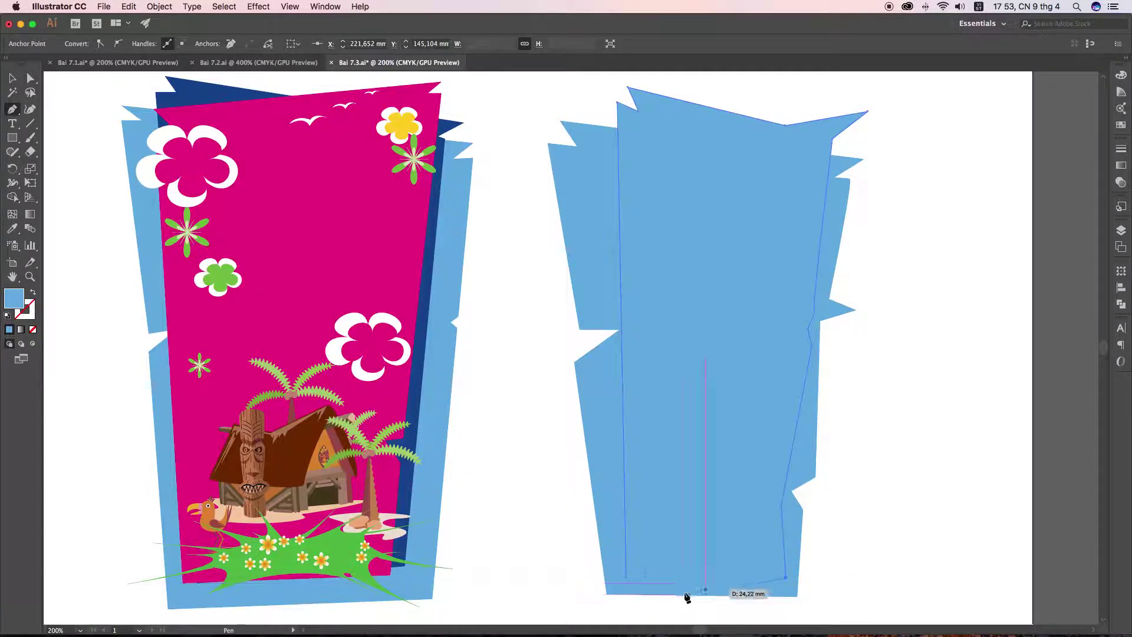
{"action": "left_click", "coordinate": [626, 577]}
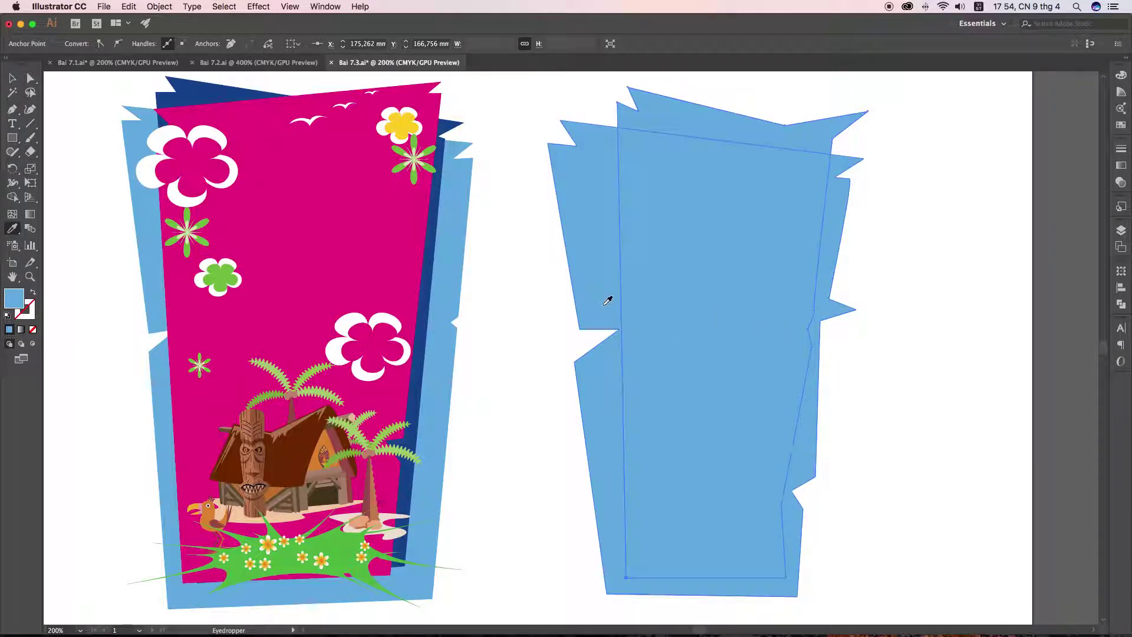
Step: Fill the second shape with the poster's navy blue via the Eyedropper
{"action": "left_click", "coordinate": [13, 229]}
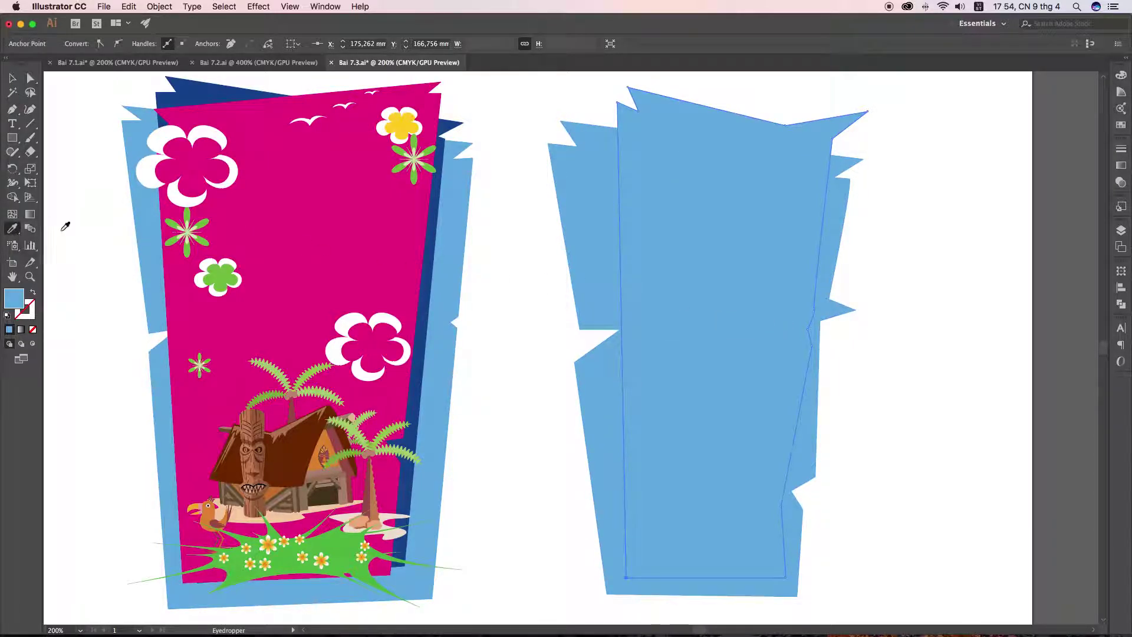
{"action": "left_click", "coordinate": [432, 262]}
{"action": "key", "text": "v"}
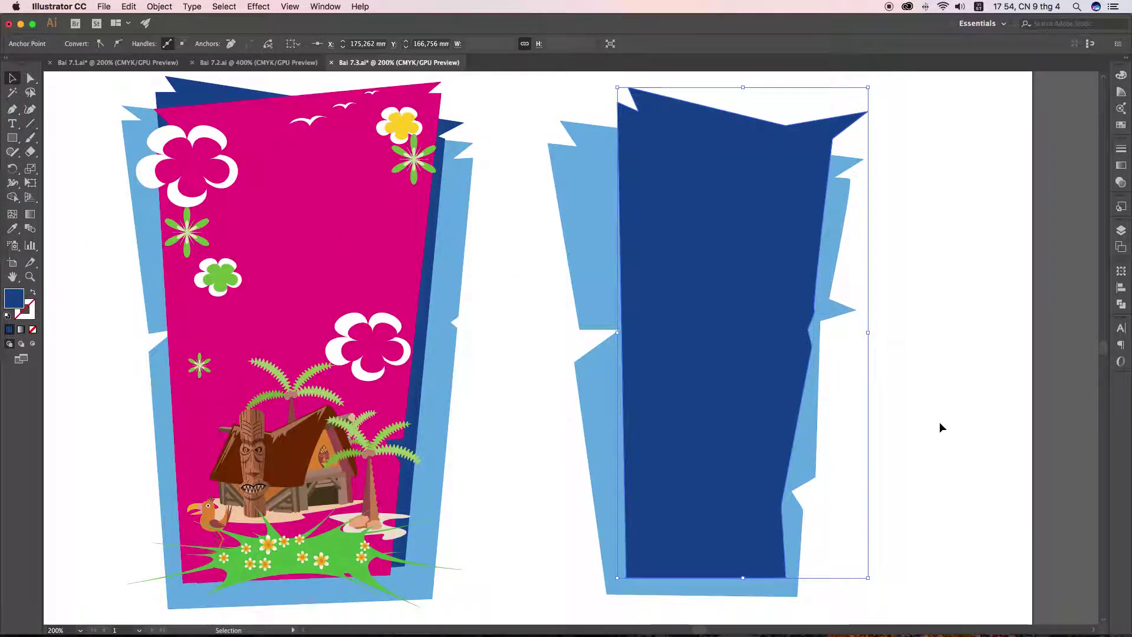
{"action": "left_click", "coordinate": [900, 406]}
Step: Nudge the navy shape left and down into place over the light blue layer
{"action": "left_click_drag", "start_coordinate": [715, 352], "coordinate": [706, 353]}
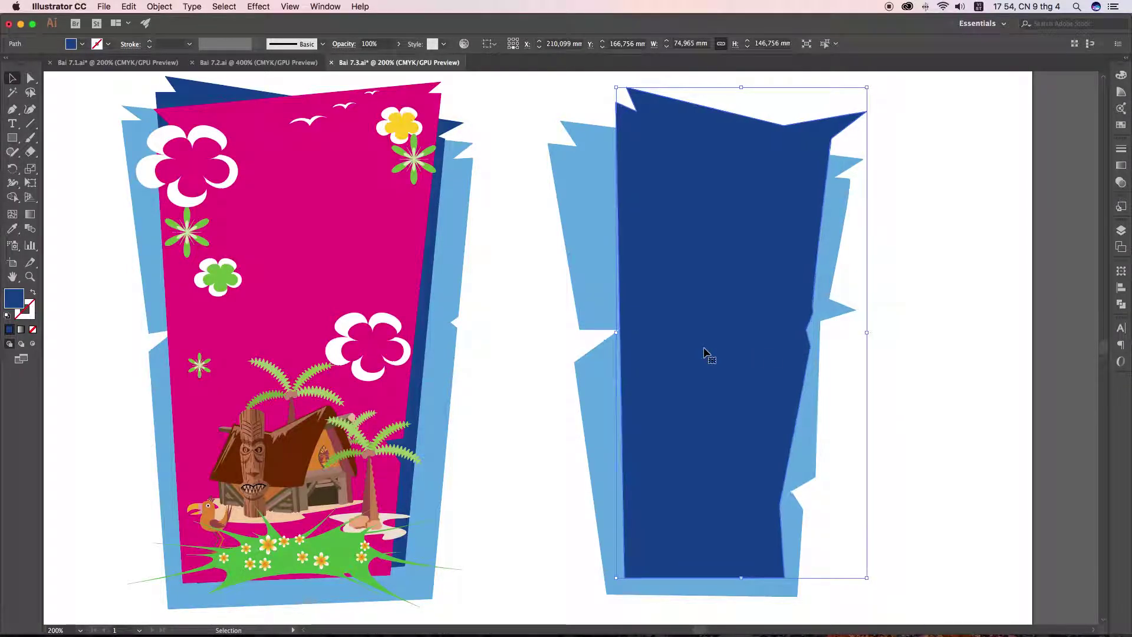
{"action": "key", "text": "Left"}
{"action": "key", "text": "Left"}
{"action": "key", "text": "Left"}
{"action": "key", "text": "Left"}
{"action": "key", "text": "Left"}
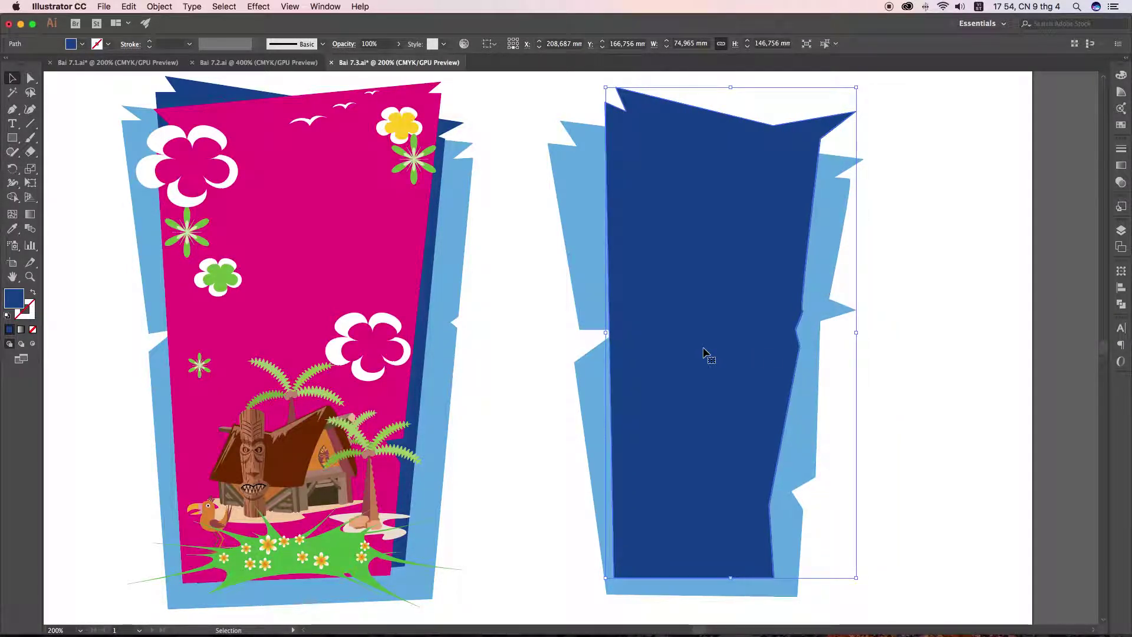
{"action": "key", "text": "Left"}
{"action": "key", "text": "Left"}
{"action": "key", "text": "Down"}
{"action": "key", "text": "Down"}
{"action": "key", "text": "Down"}
{"action": "key", "text": "Down"}
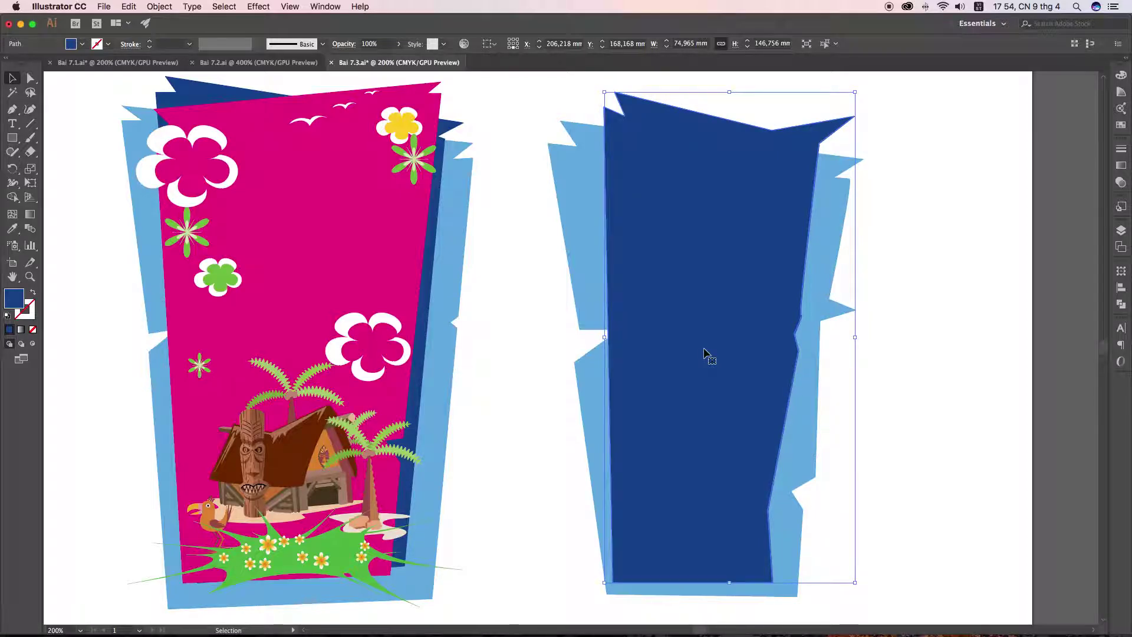
{"action": "key", "text": "Right"}
{"action": "key", "text": "Right"}
{"action": "key", "text": "Right"}
{"action": "key", "text": "Right"}
{"action": "key", "text": "Down"}
{"action": "key", "text": "Down"}
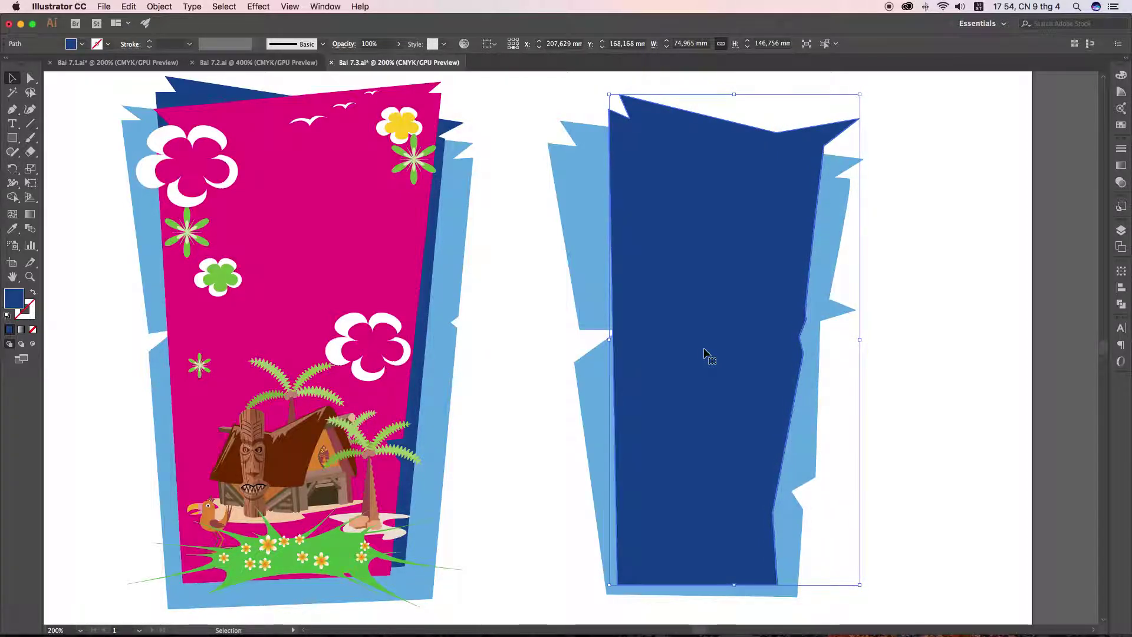
{"action": "key", "text": "Down"}
{"action": "left_click", "coordinate": [930, 377]}
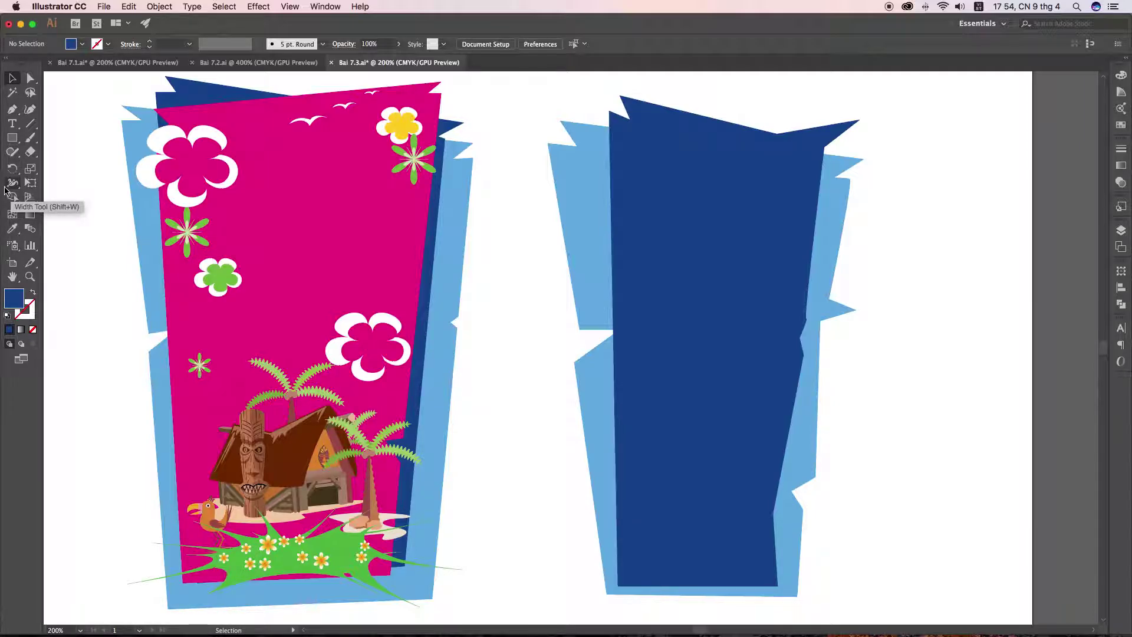
Step: Draw a third closed jagged path over the navy shape
{"action": "key", "text": "p"}
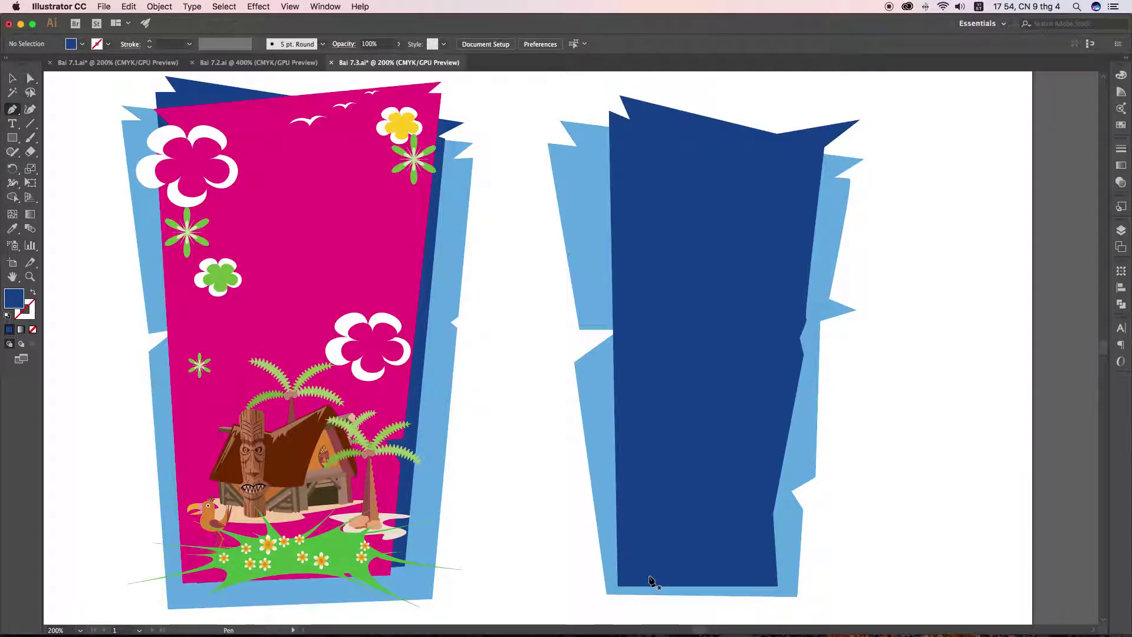
{"action": "left_click", "coordinate": [629, 581]}
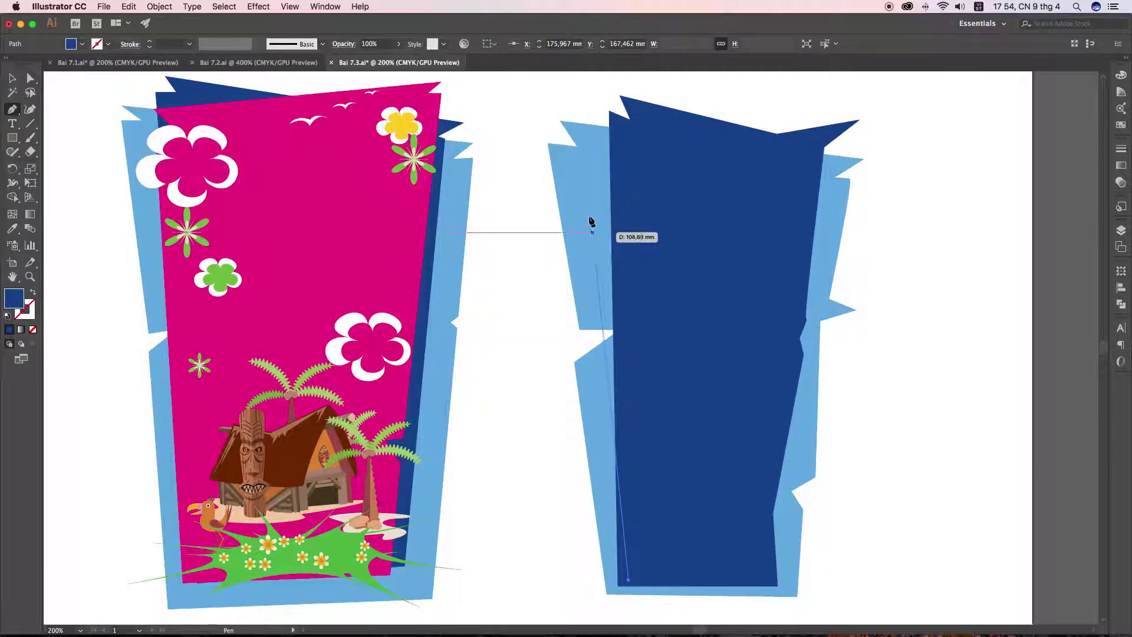
{"action": "left_click", "coordinate": [601, 170]}
{"action": "left_click", "coordinate": [592, 146]}
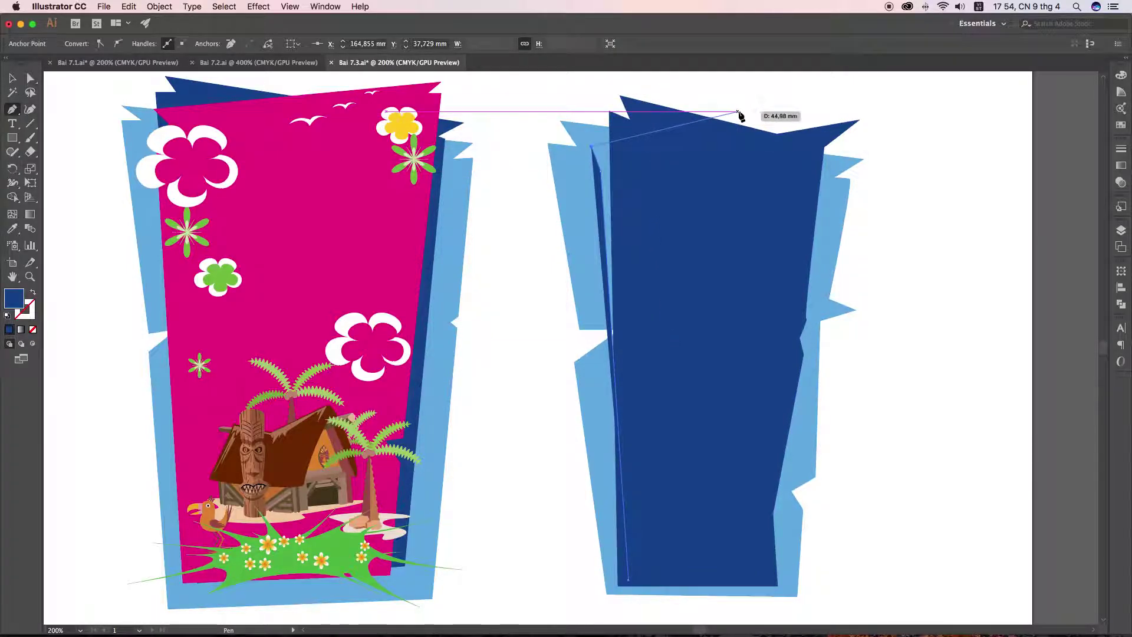
{"action": "left_click", "coordinate": [831, 115]}
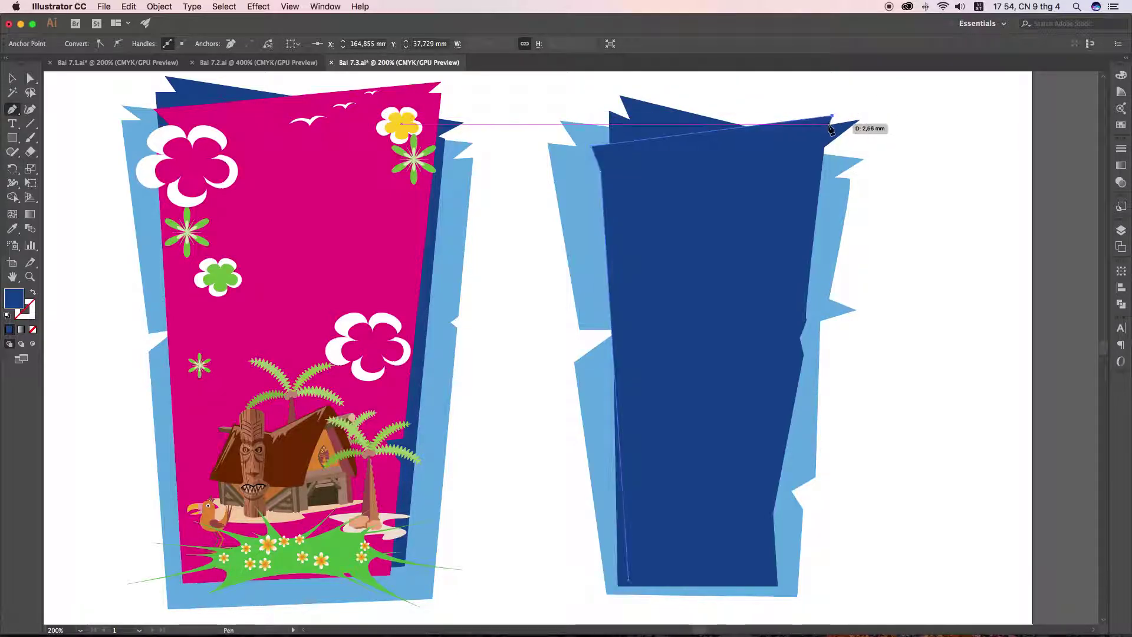
{"action": "left_click", "coordinate": [824, 158]}
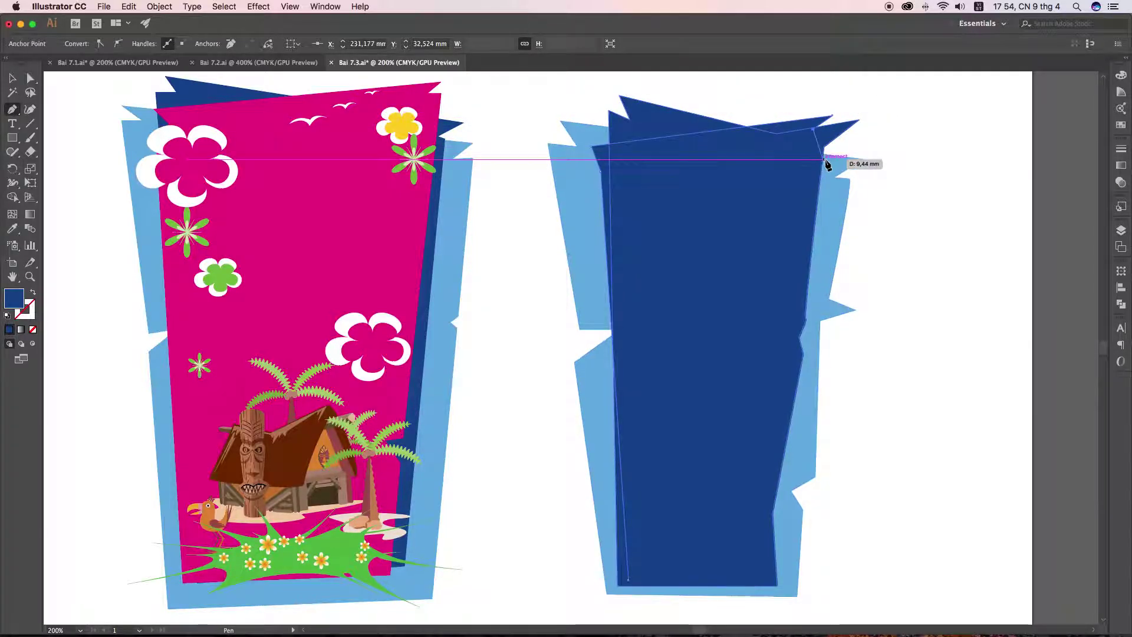
{"action": "left_click", "coordinate": [779, 449]}
{"action": "left_click", "coordinate": [759, 456]}
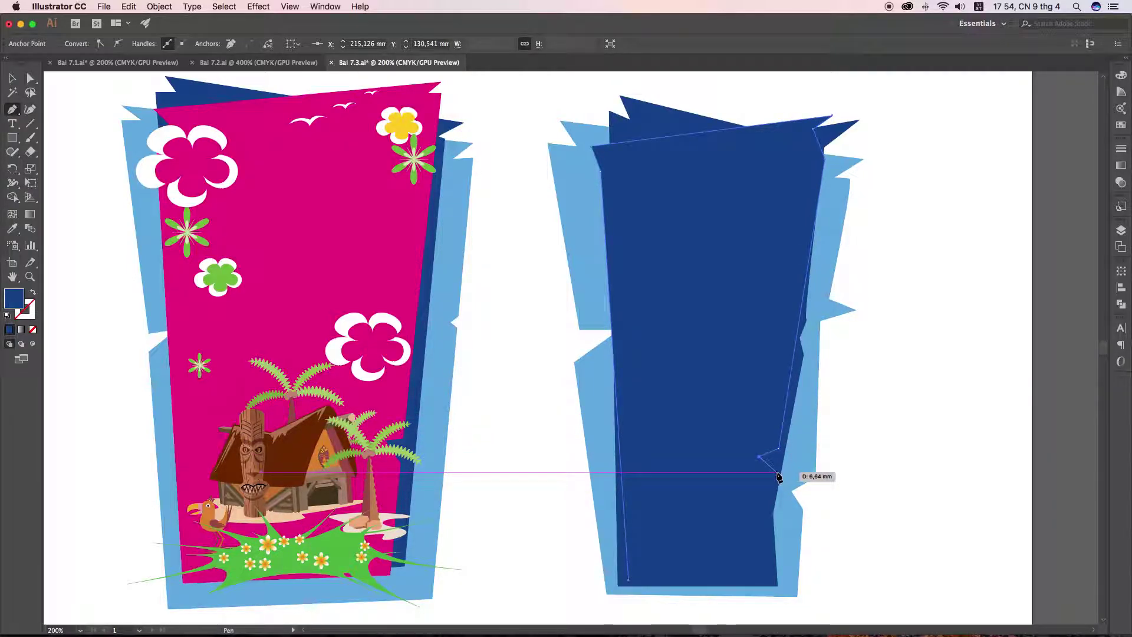
{"action": "left_click", "coordinate": [777, 473]}
{"action": "left_click", "coordinate": [784, 585]}
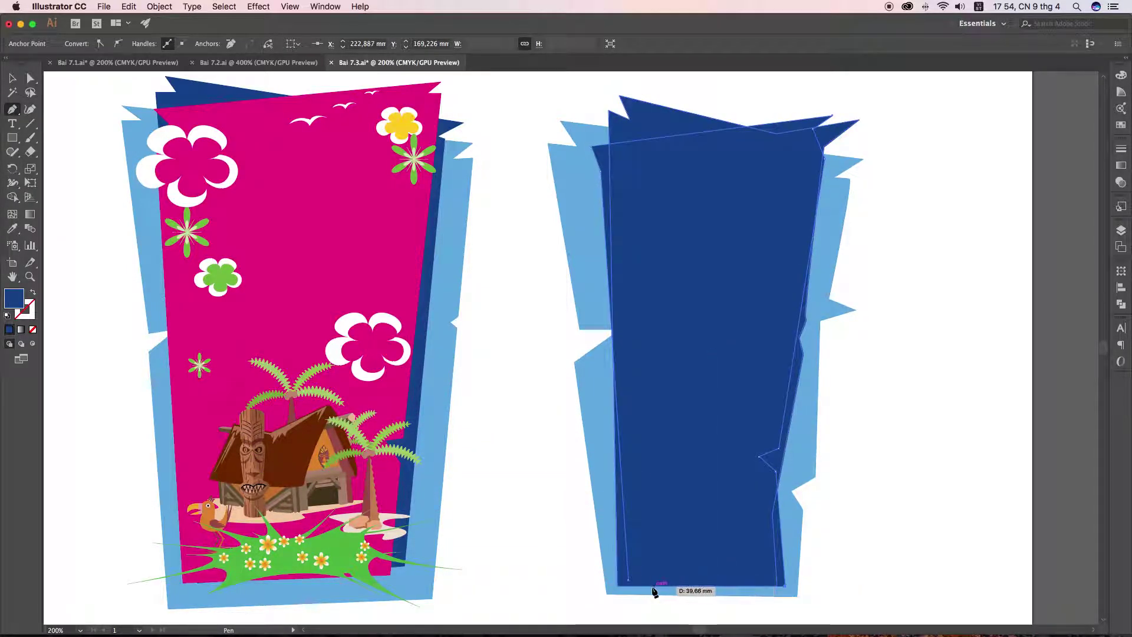
{"action": "left_click", "coordinate": [628, 580]}
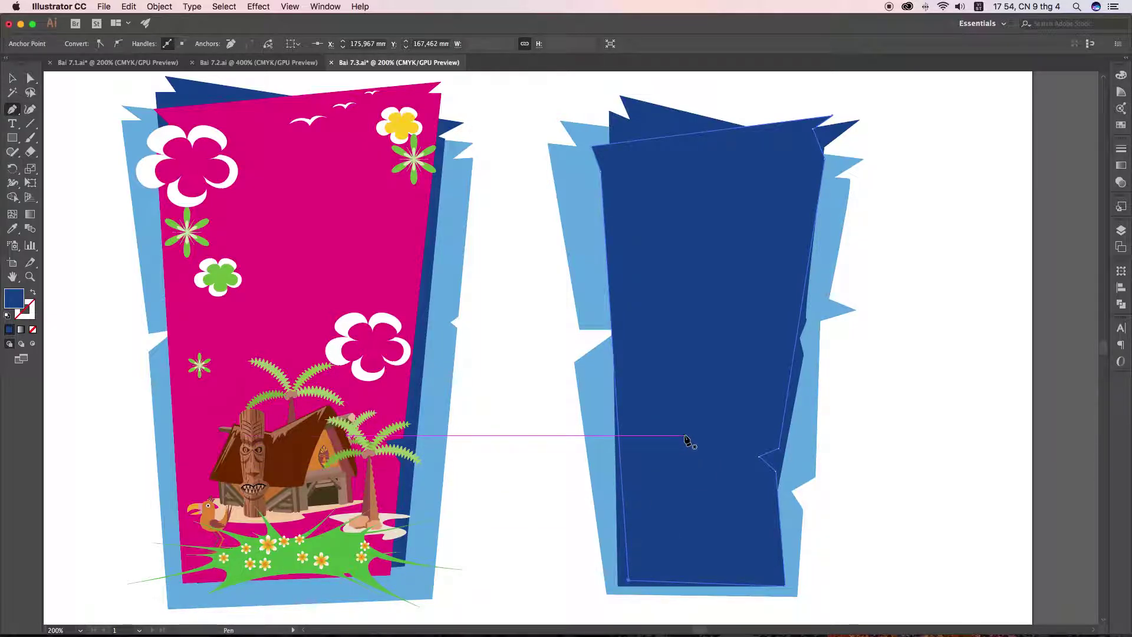
Step: Fill the third shape with the poster's pink using the Eyedropper
{"action": "key", "text": "i"}
{"action": "left_click", "coordinate": [374, 255]}
{"action": "key", "text": "v"}
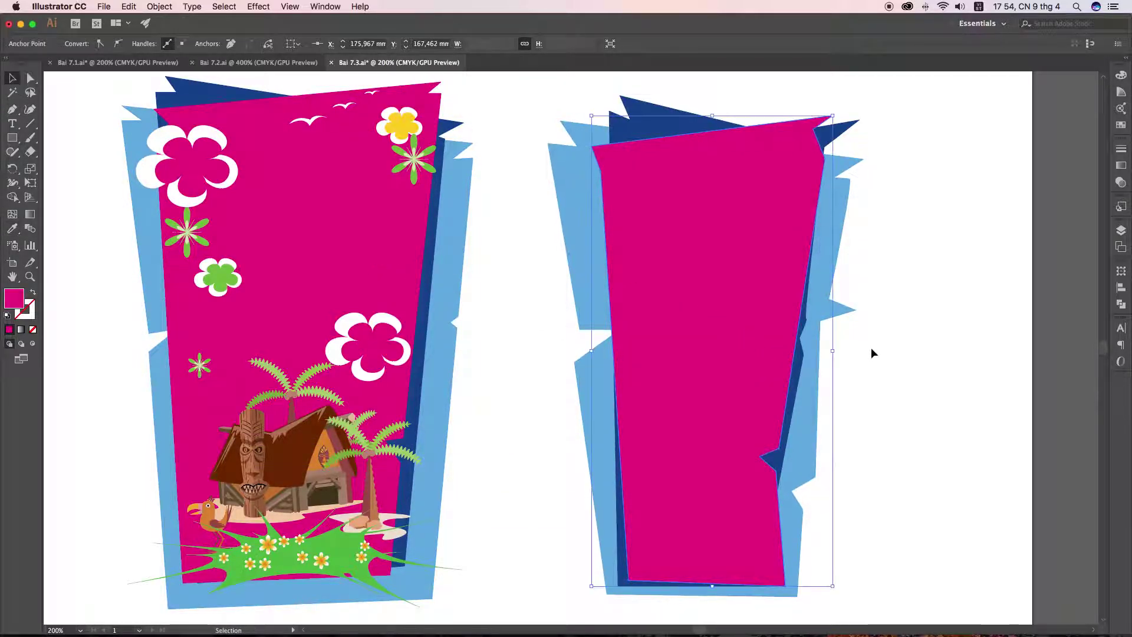
{"action": "left_click", "coordinate": [885, 332]}
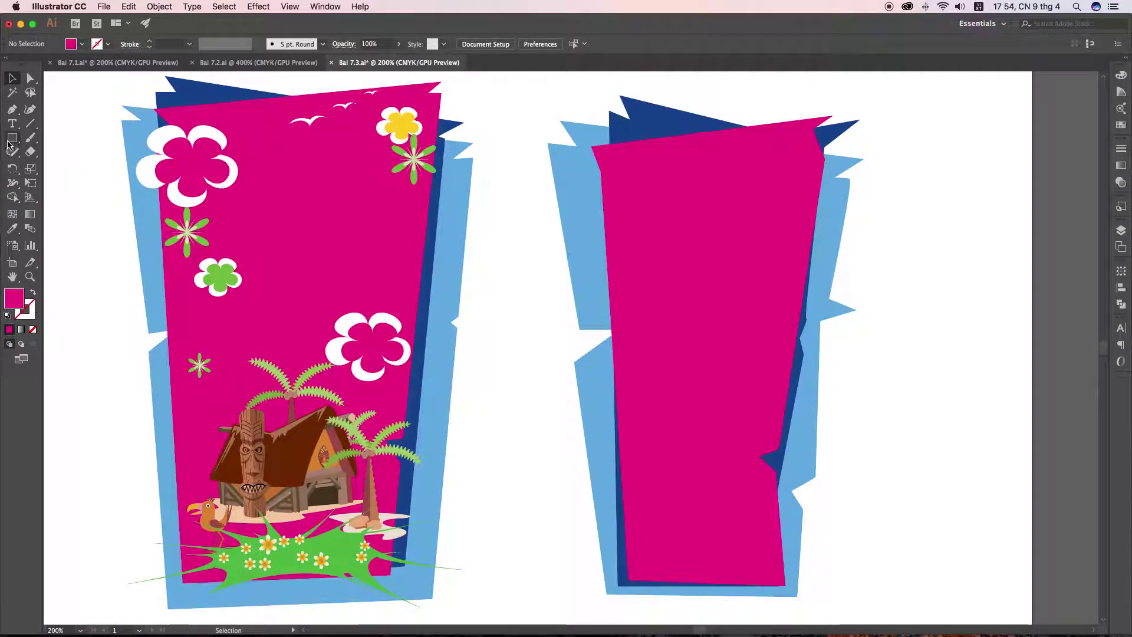
Step: Draw a pink hexagon with the Polygon tool between the poster and the new panel
{"action": "left_click", "coordinate": [12, 110]}
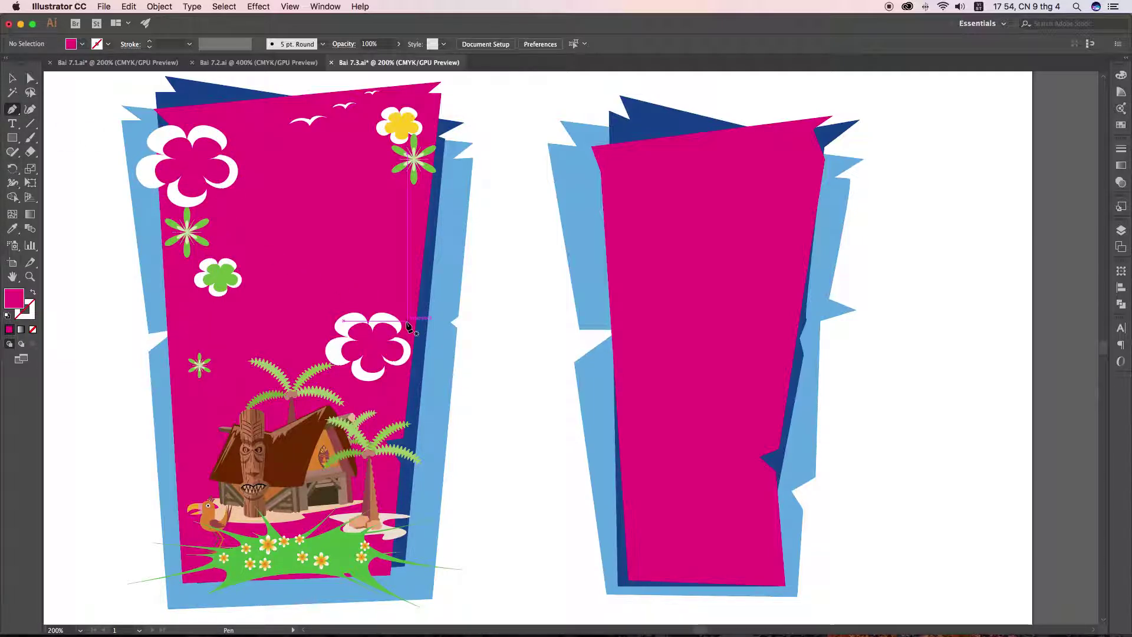
{"action": "left_click", "coordinate": [11, 140]}
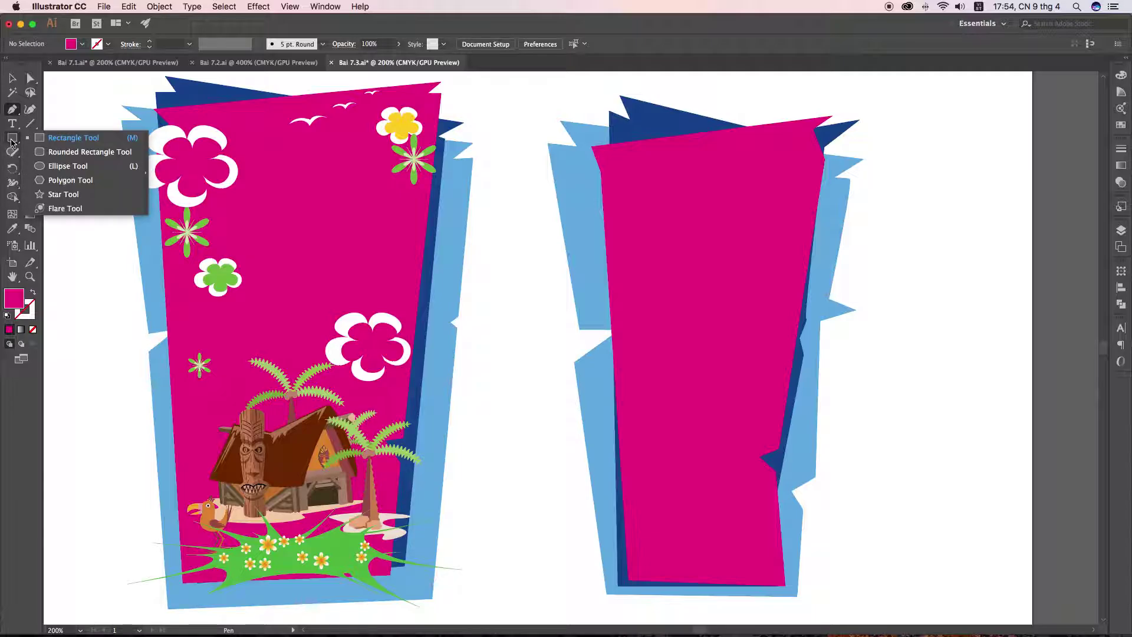
{"action": "left_click", "coordinate": [42, 180]}
{"action": "left_click_drag", "start_coordinate": [508, 246], "coordinate": [565, 306]}
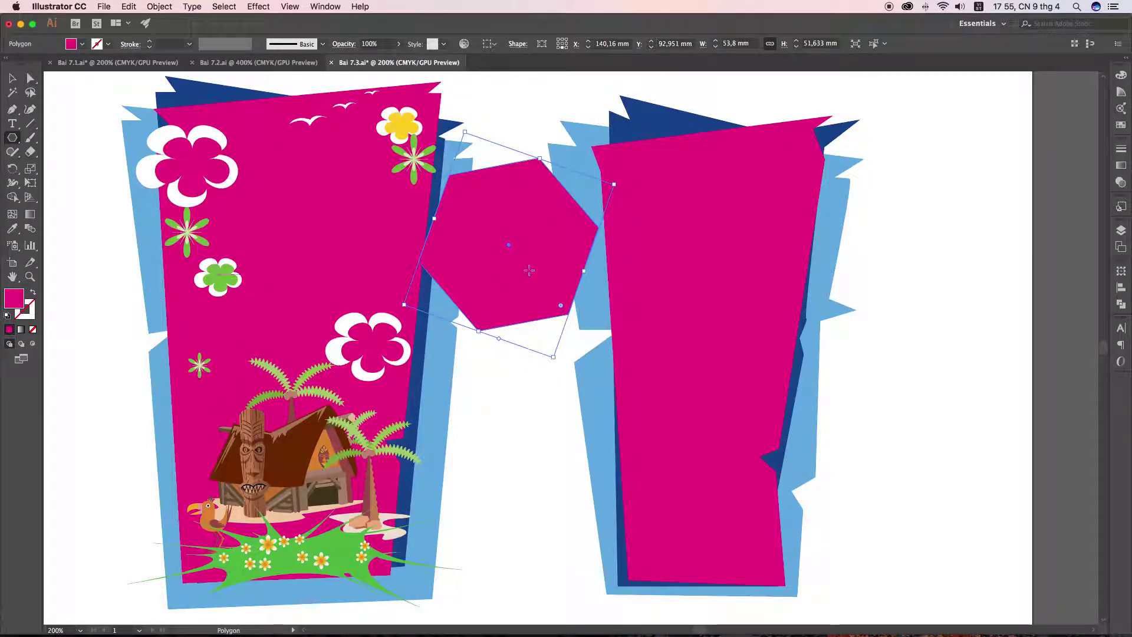
{"action": "left_click", "coordinate": [260, 7]}
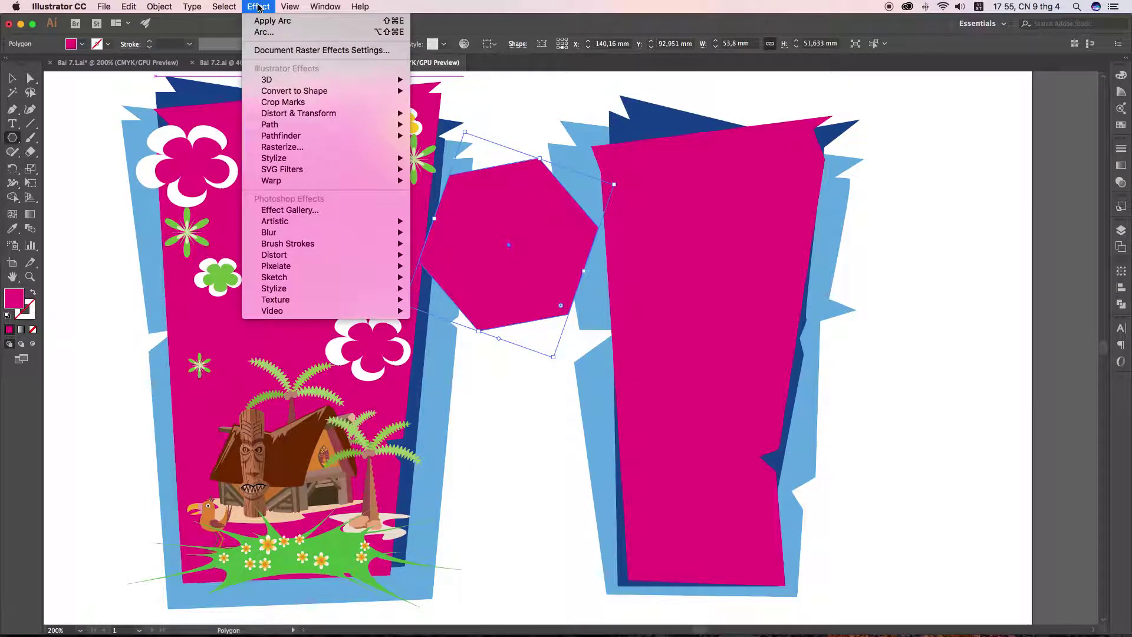
{"action": "mouse_move", "coordinate": [298, 114]}
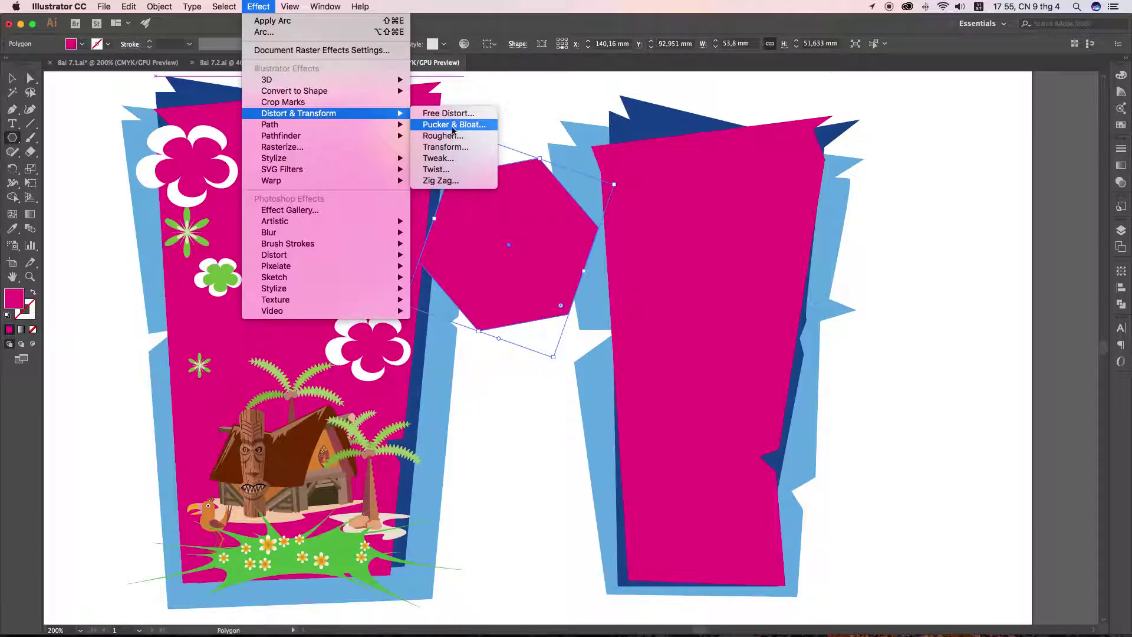
Step: Bloat the hexagon 53% into a flower and move it onto the new panel
{"action": "left_click", "coordinate": [457, 126]}
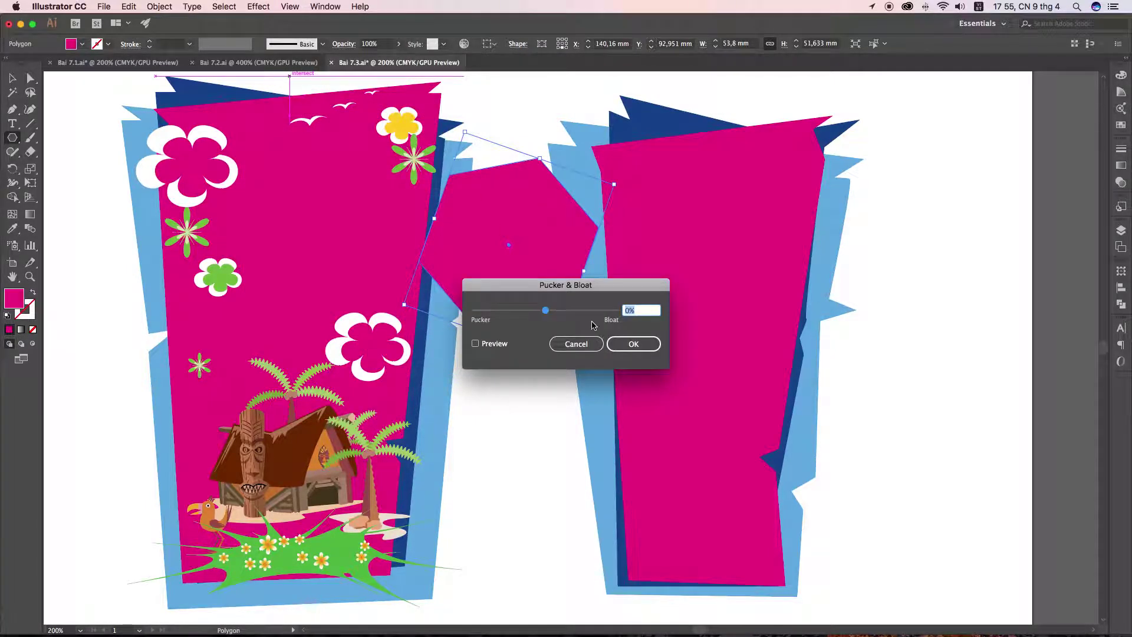
{"action": "left_click_drag", "start_coordinate": [587, 290], "coordinate": [722, 129]}
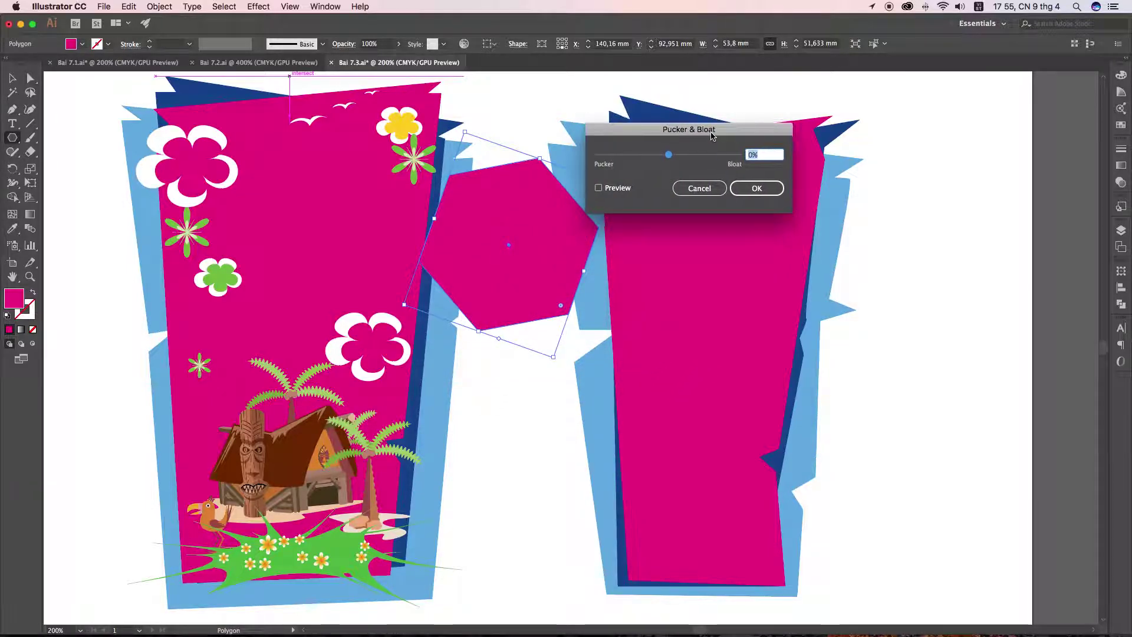
{"action": "left_click", "coordinate": [609, 183]}
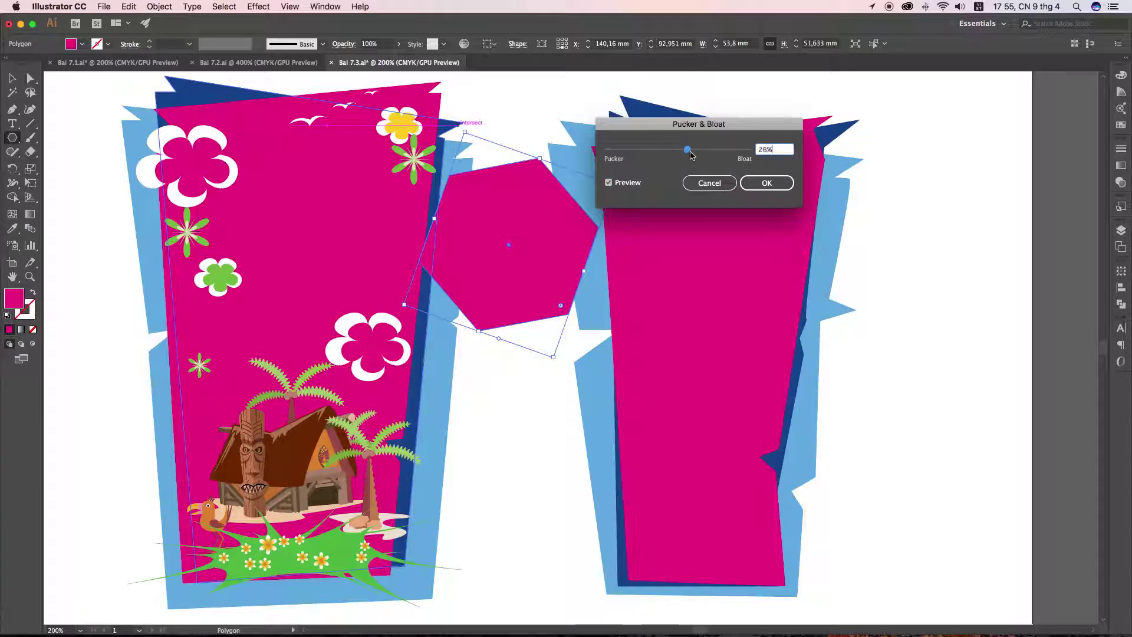
{"action": "left_click_drag", "start_coordinate": [691, 155], "coordinate": [693, 155]}
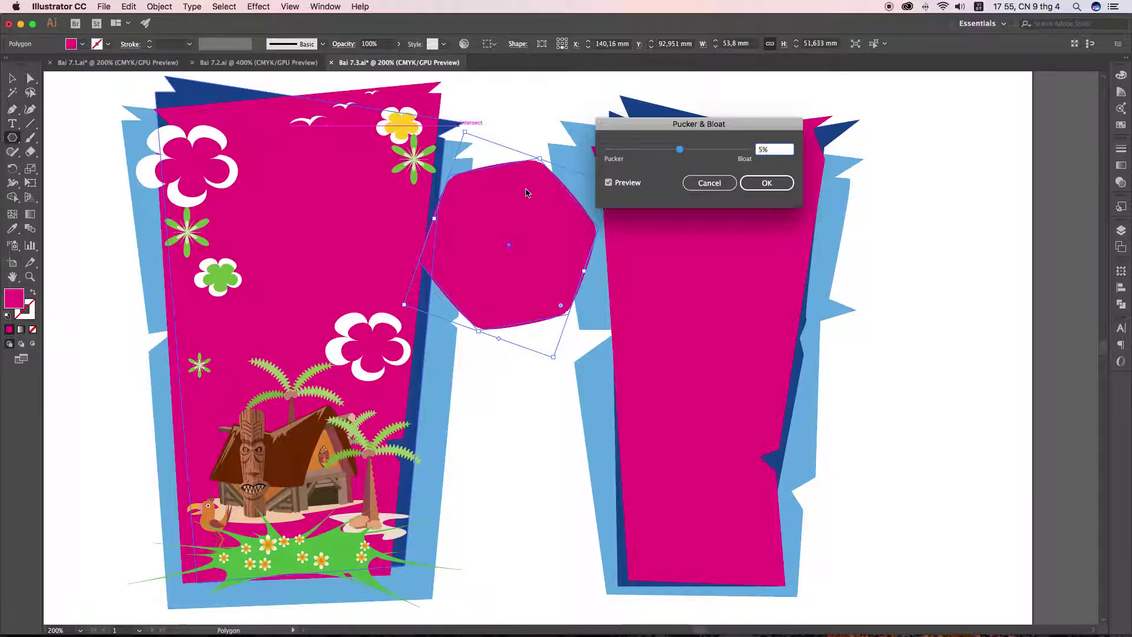
{"action": "left_click_drag", "start_coordinate": [691, 154], "coordinate": [710, 154]}
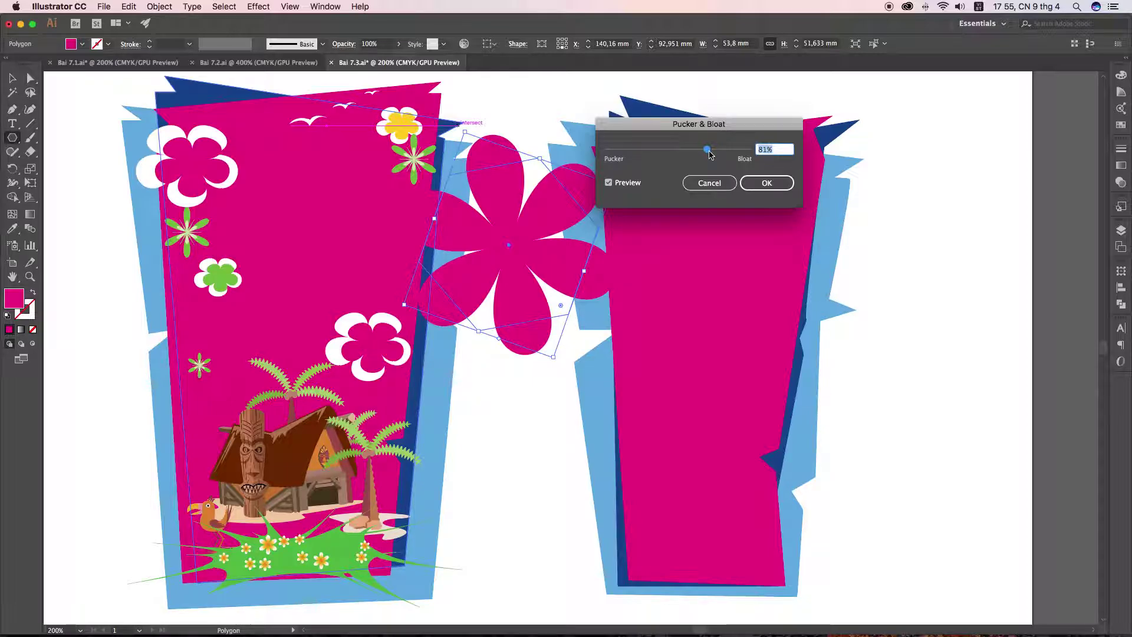
{"action": "mouse_move", "coordinate": [729, 155]}
{"action": "left_mouse_down"}
{"action": "mouse_move", "coordinate": [753, 156]}
{"action": "mouse_move", "coordinate": [714, 154]}
{"action": "left_mouse_up"}
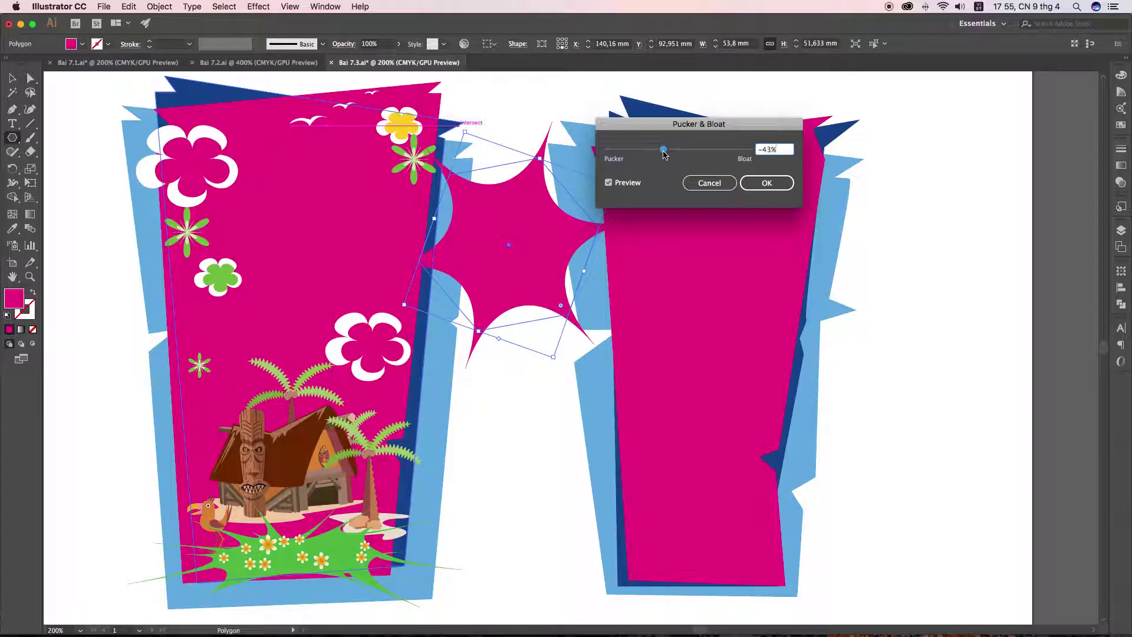
{"action": "left_click_drag", "start_coordinate": [663, 154], "coordinate": [612, 152]}
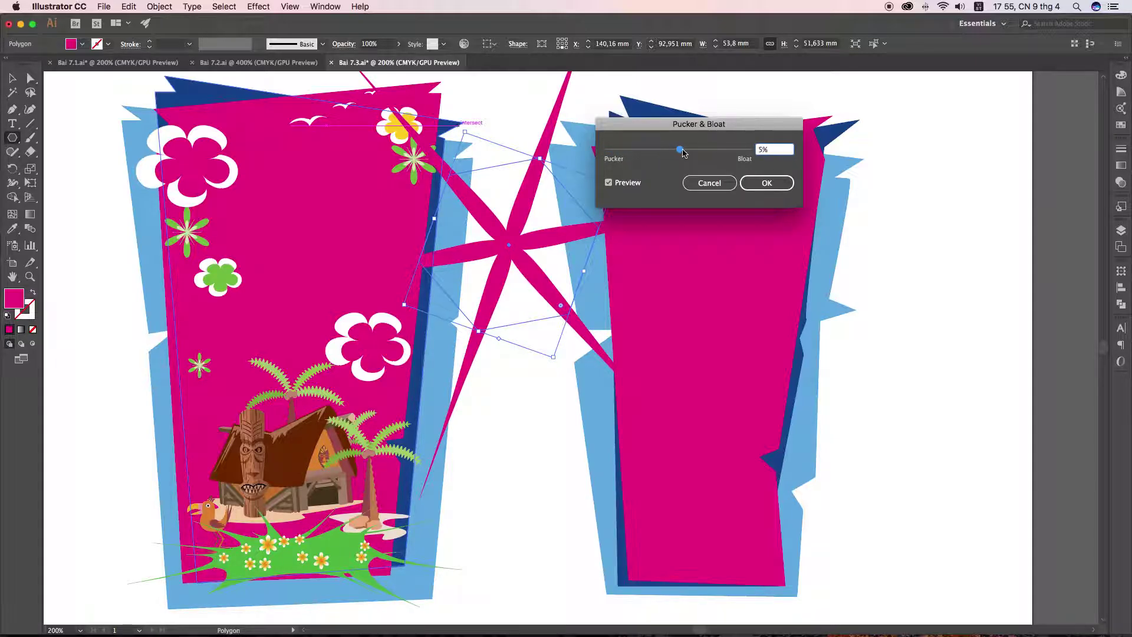
{"action": "left_click_drag", "start_coordinate": [715, 155], "coordinate": [724, 156]}
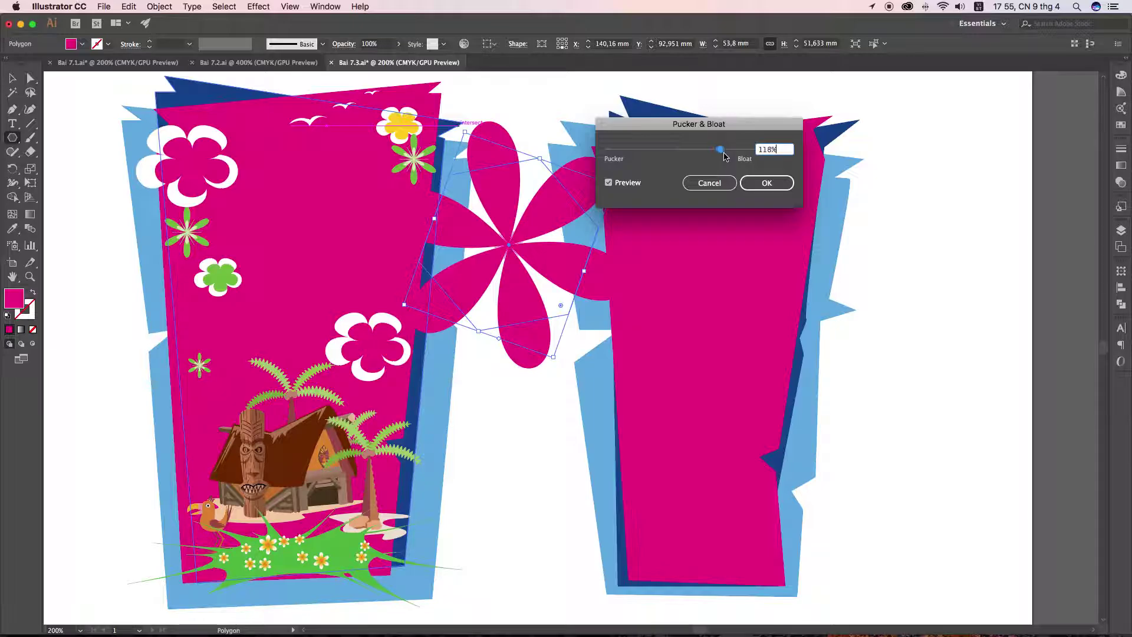
{"action": "left_click_drag", "start_coordinate": [724, 155], "coordinate": [693, 154]}
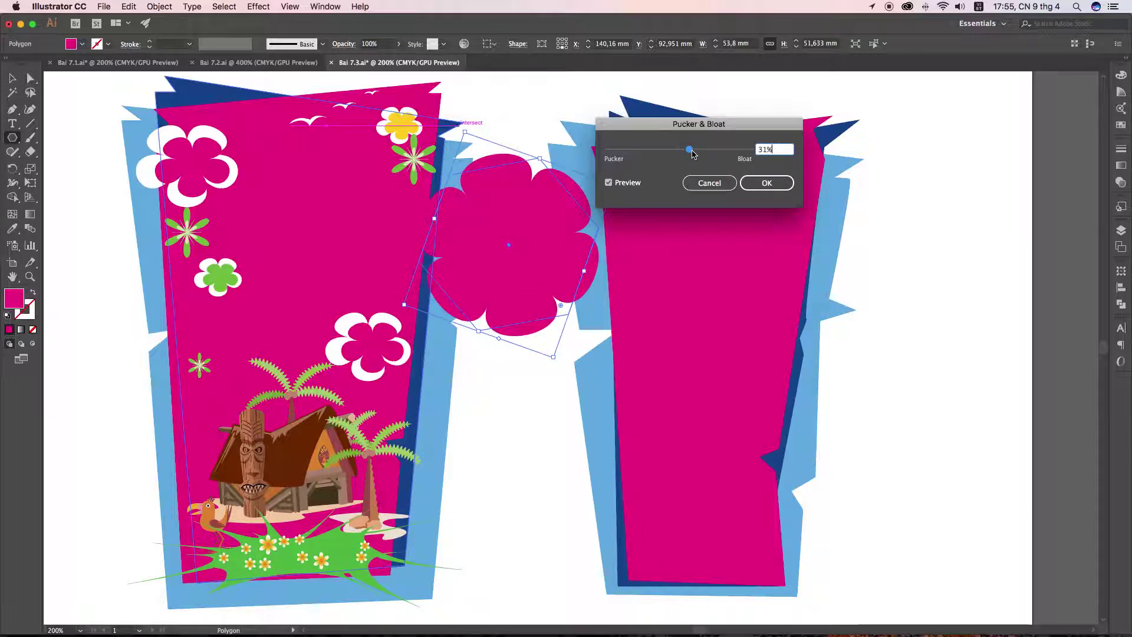
{"action": "left_click", "coordinate": [766, 183]}
{"action": "key", "text": "v"}
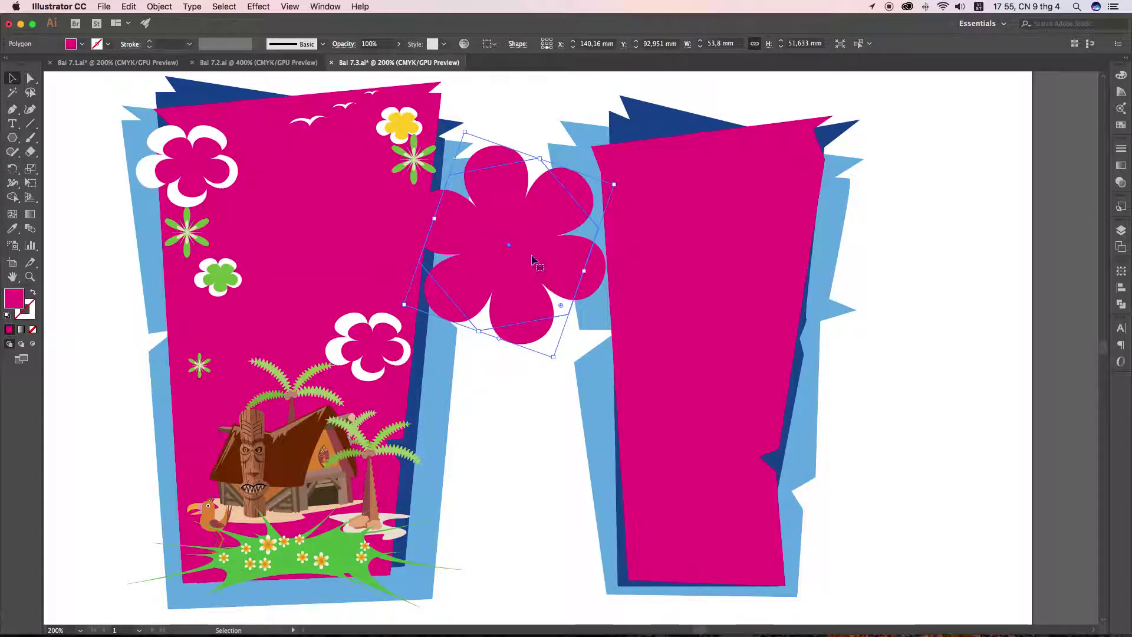
{"action": "left_click_drag", "start_coordinate": [528, 260], "coordinate": [630, 255]}
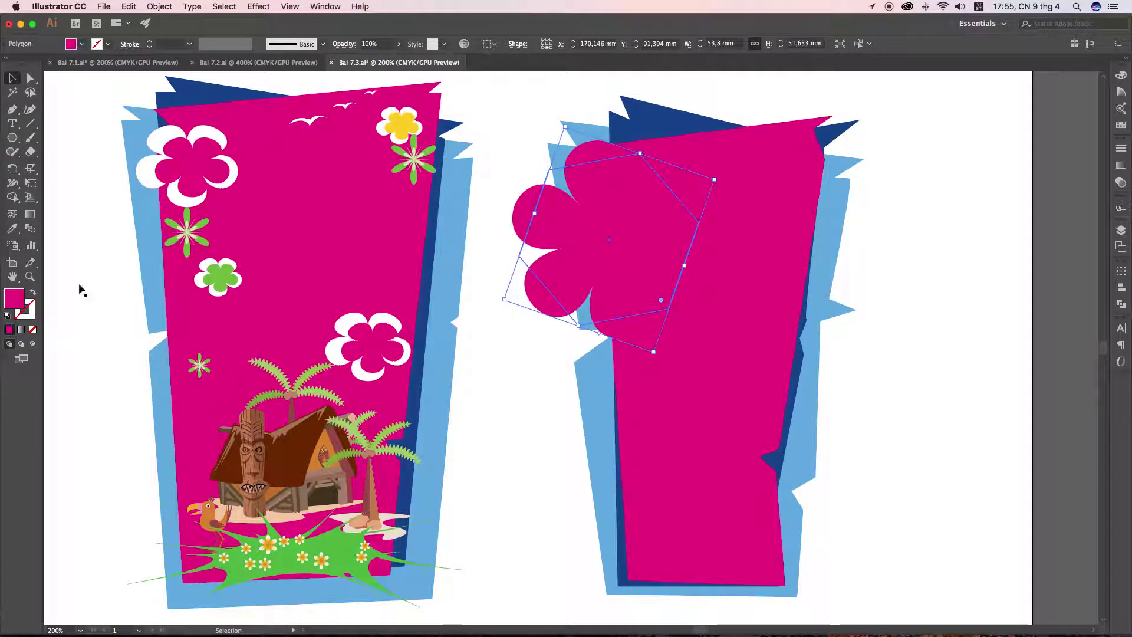
Step: Fill the pink flower white by sampling white with the Eyedropper
{"action": "left_click", "coordinate": [7, 317]}
{"action": "key", "text": "ctrl+z"}
{"action": "left_click_drag", "start_coordinate": [586, 259], "coordinate": [518, 374]}
{"action": "key", "text": "i"}
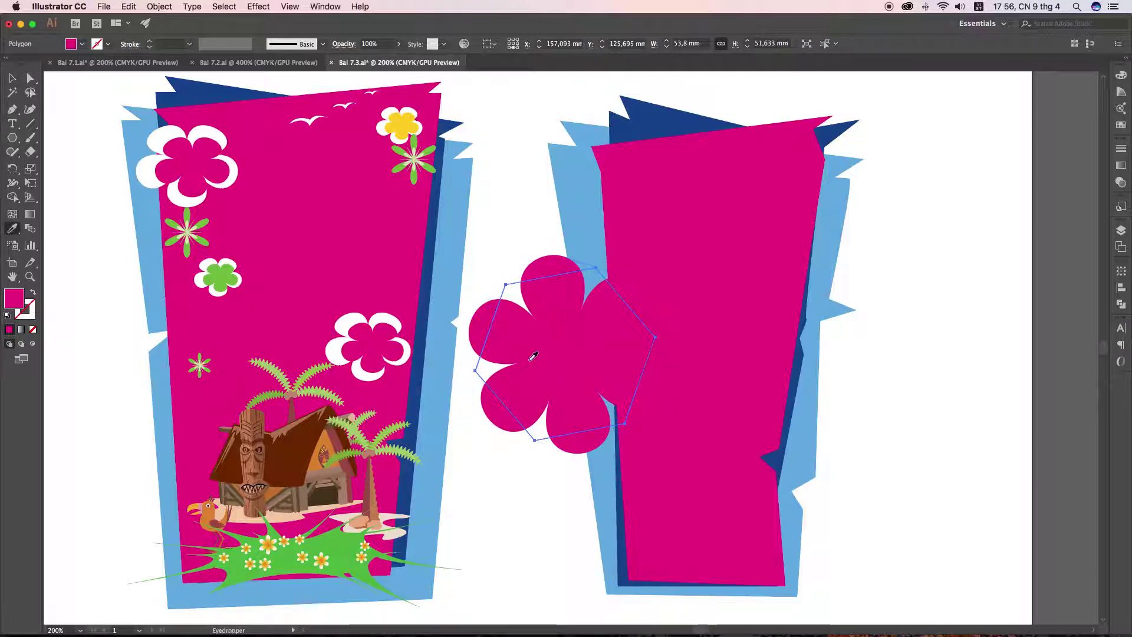
{"action": "left_click", "coordinate": [526, 211]}
{"action": "key", "text": "v"}
Step: Move the white flower to the right panel's upper left, shrinking and slightly widening it
{"action": "left_click_drag", "start_coordinate": [557, 272], "coordinate": [630, 157]}
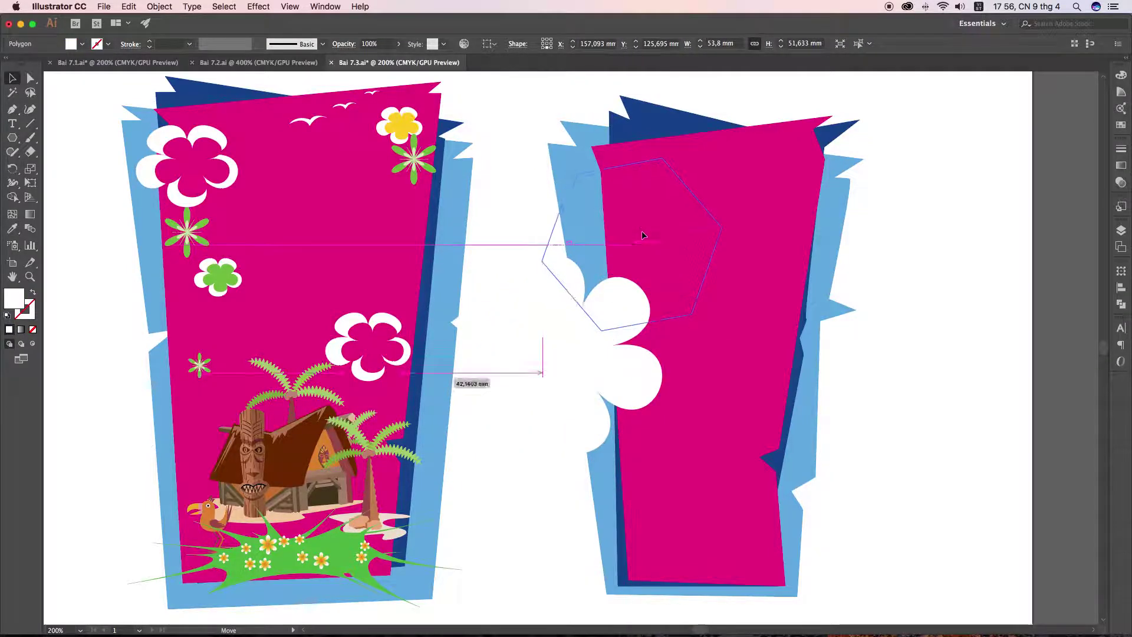
{"action": "left_click_drag", "start_coordinate": [742, 183], "coordinate": [673, 223]}
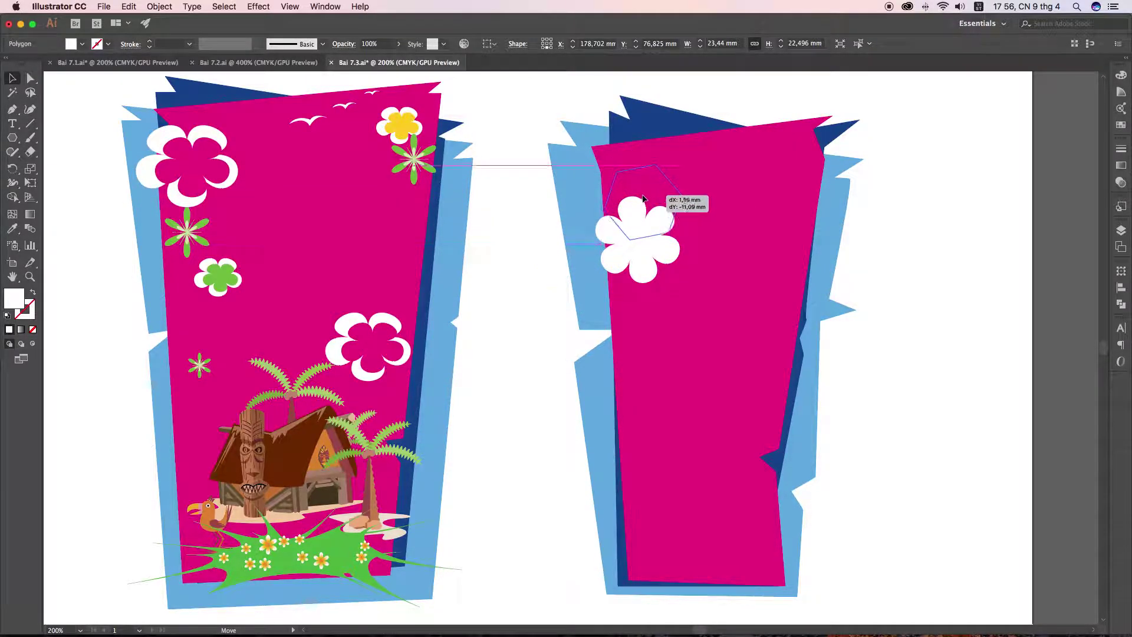
{"action": "mouse_move", "coordinate": [671, 221]}
{"action": "left_mouse_down"}
{"action": "mouse_move", "coordinate": [683, 173]}
{"action": "mouse_move", "coordinate": [646, 195]}
{"action": "left_mouse_up"}
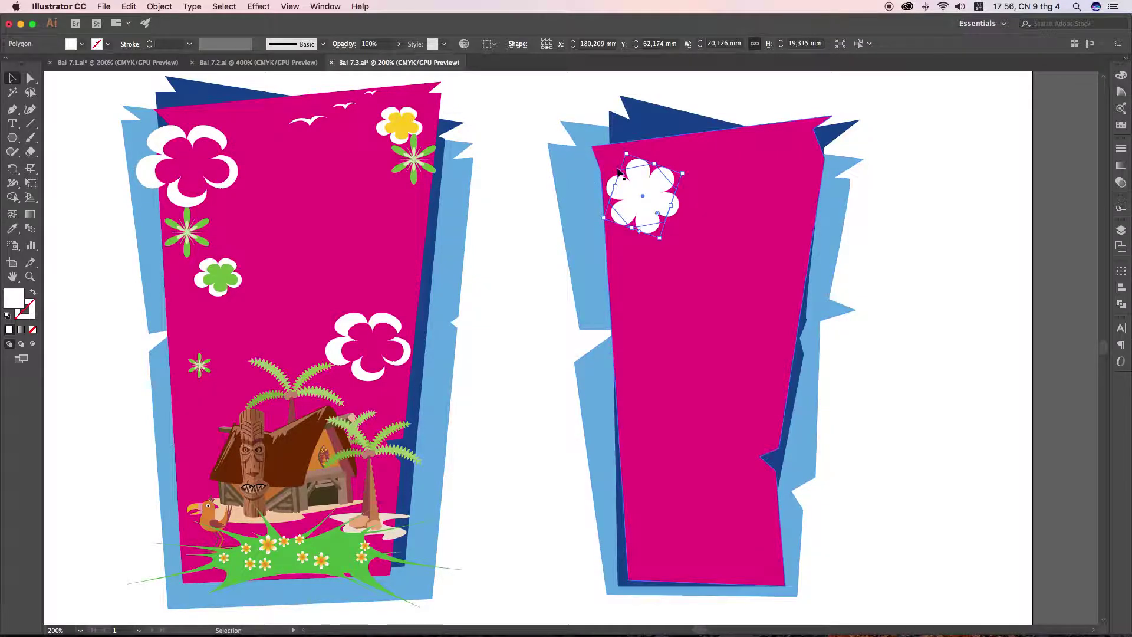
{"action": "left_click", "coordinate": [903, 215]}
{"action": "left_click", "coordinate": [643, 200]}
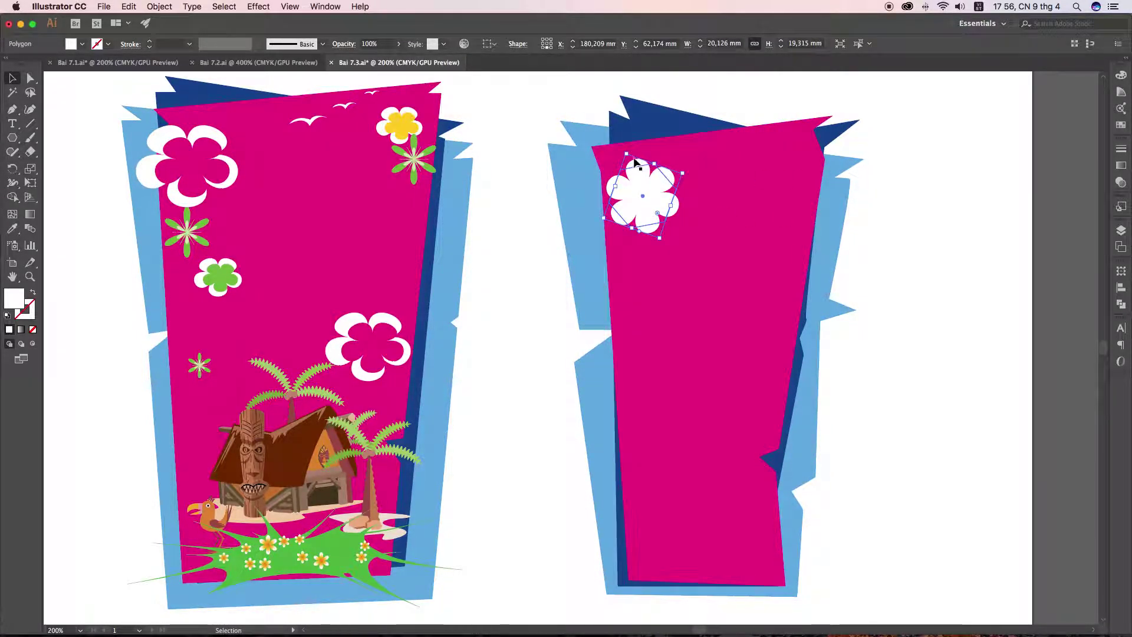
{"action": "mouse_move", "coordinate": [615, 186]}
{"action": "left_mouse_down"}
{"action": "mouse_move", "coordinate": [603, 186]}
{"action": "mouse_move", "coordinate": [664, 178]}
{"action": "mouse_move", "coordinate": [648, 181]}
{"action": "left_mouse_up"}
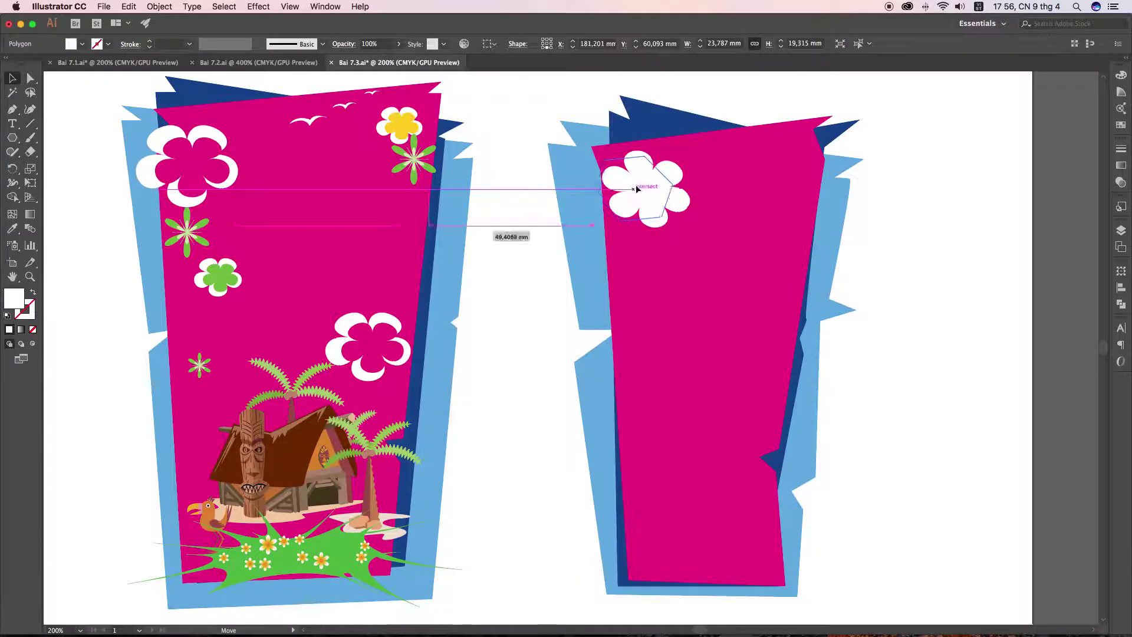
{"action": "left_click", "coordinate": [897, 209]}
{"action": "left_click", "coordinate": [644, 201]}
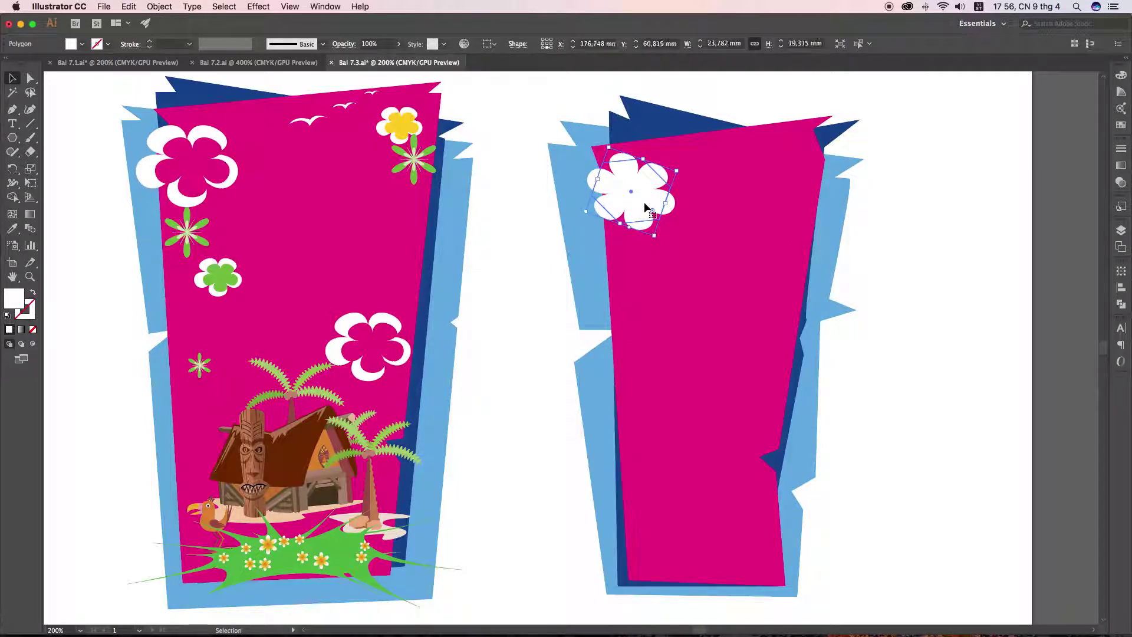
{"action": "left_click", "coordinate": [158, 7]}
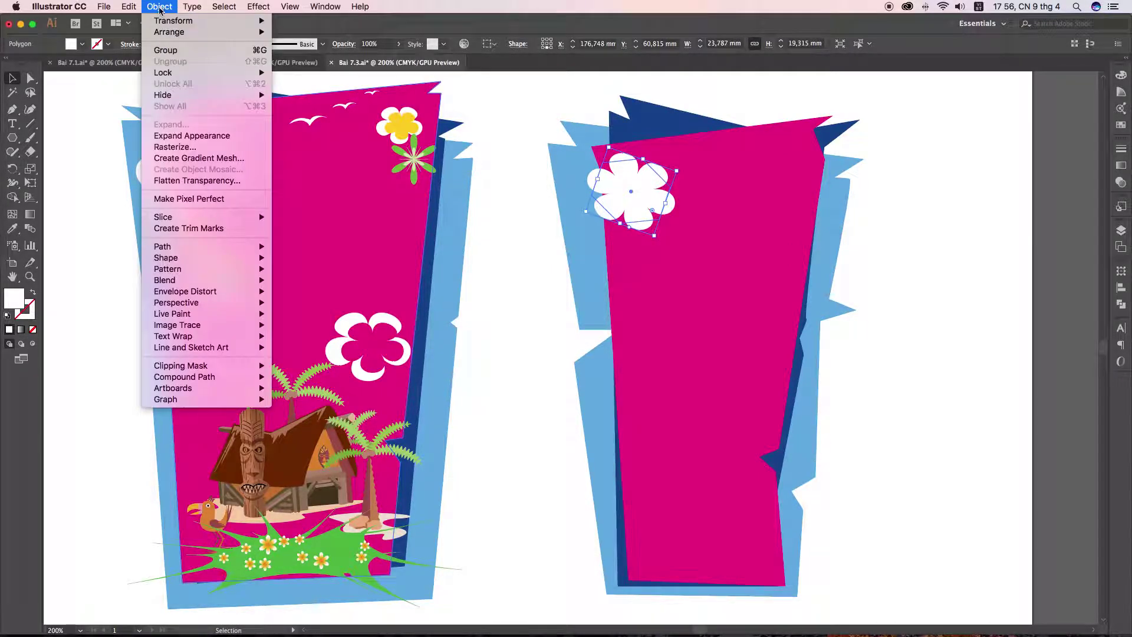
{"action": "mouse_move", "coordinate": [162, 246]}
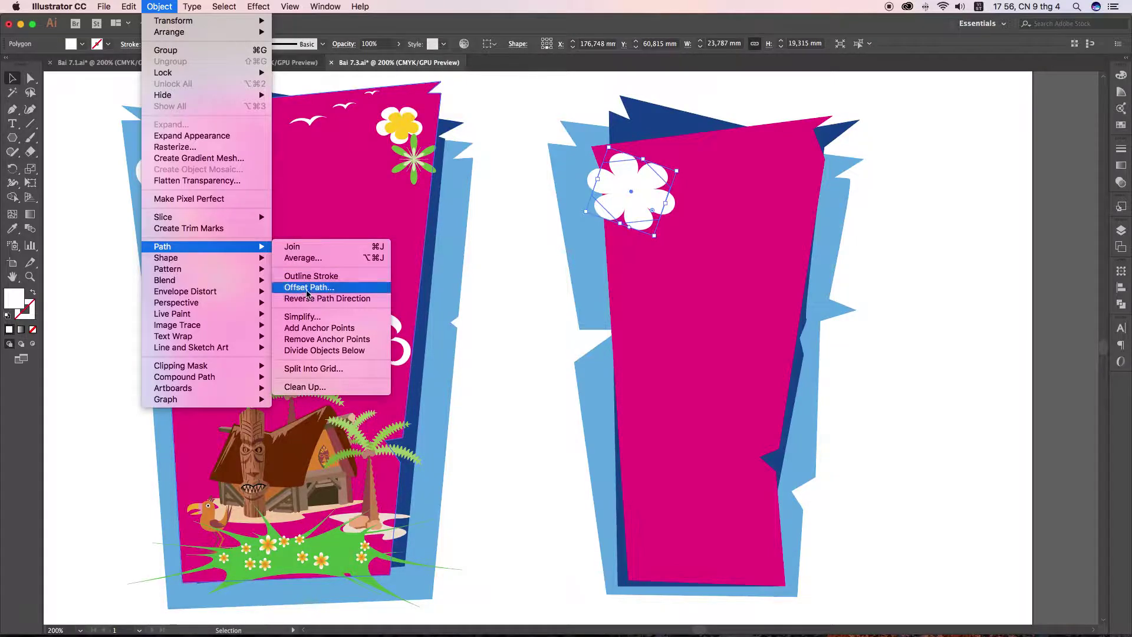
Step: Create a -3.5278 mm Offset Path inset inside the white flower and fill it magenta
{"action": "left_click", "coordinate": [307, 289]}
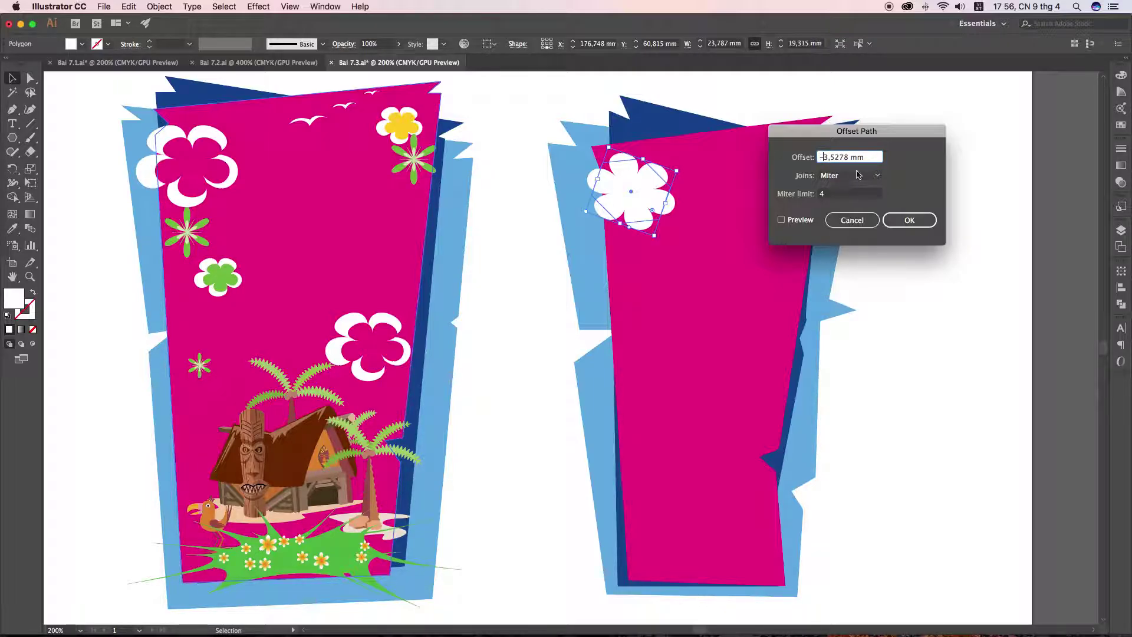
{"action": "left_click", "coordinate": [781, 220]}
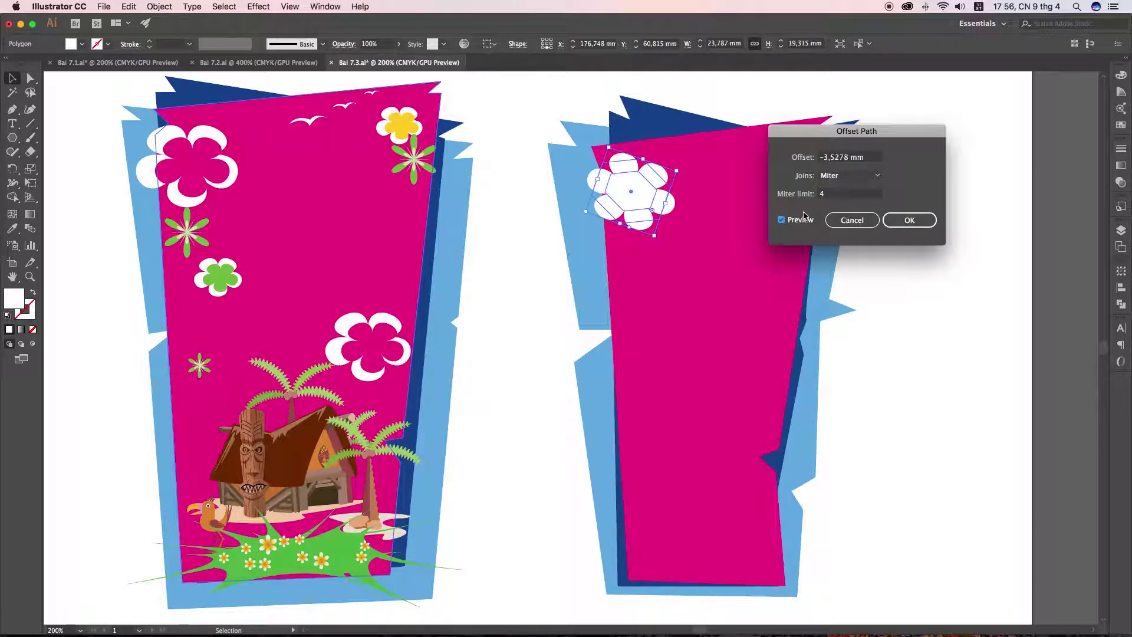
{"action": "left_click", "coordinate": [924, 226]}
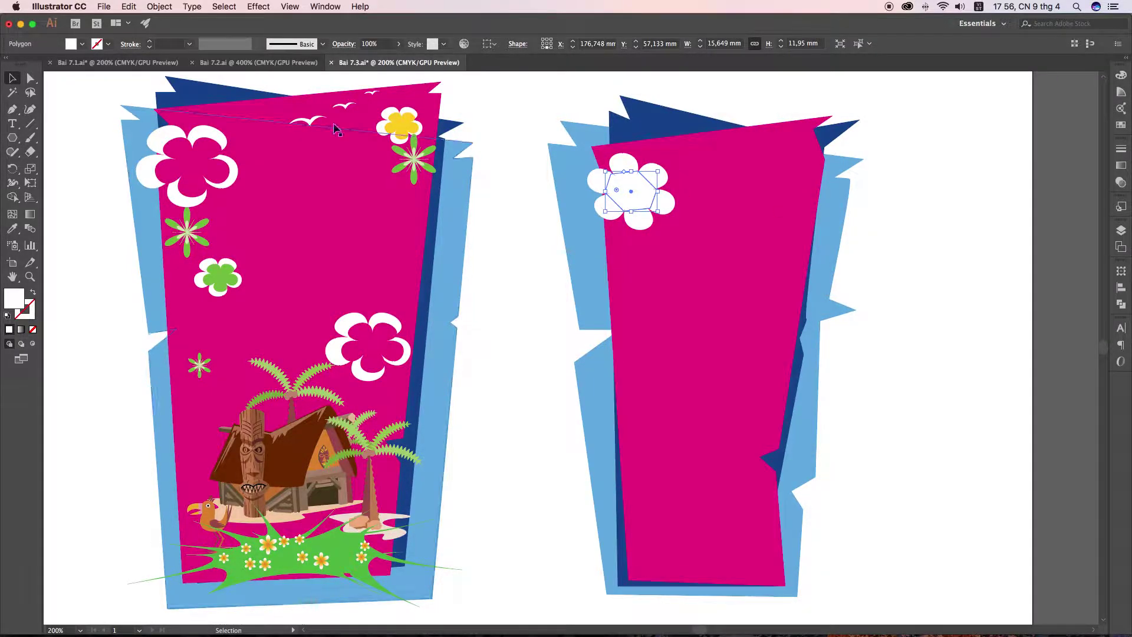
{"action": "left_click", "coordinate": [82, 44]}
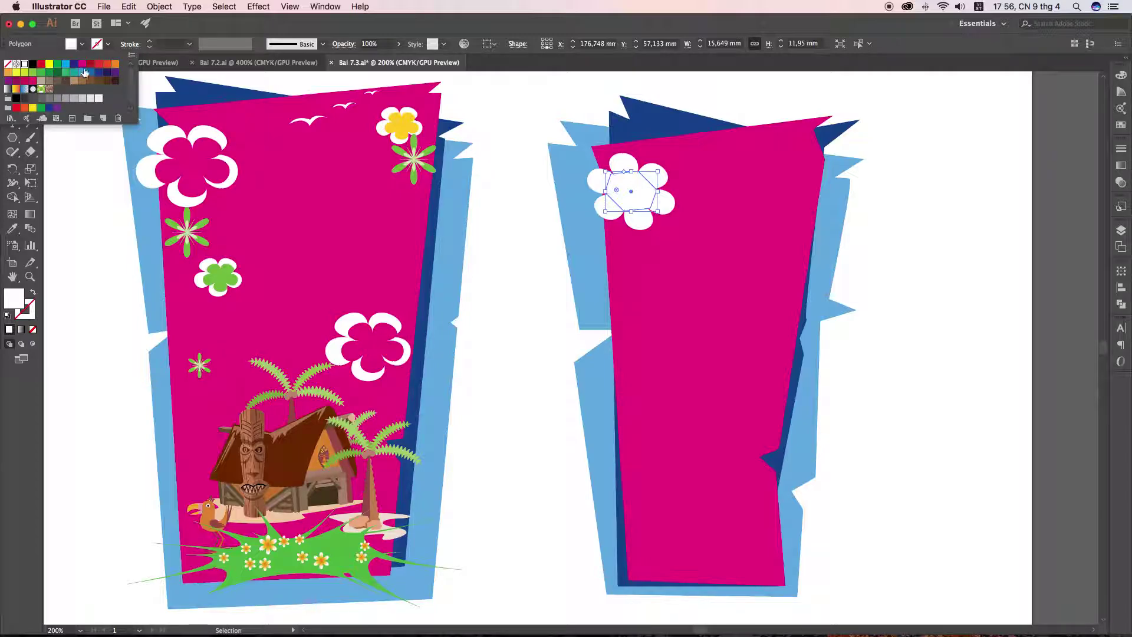
{"action": "left_click", "coordinate": [82, 65]}
{"action": "left_click", "coordinate": [914, 307]}
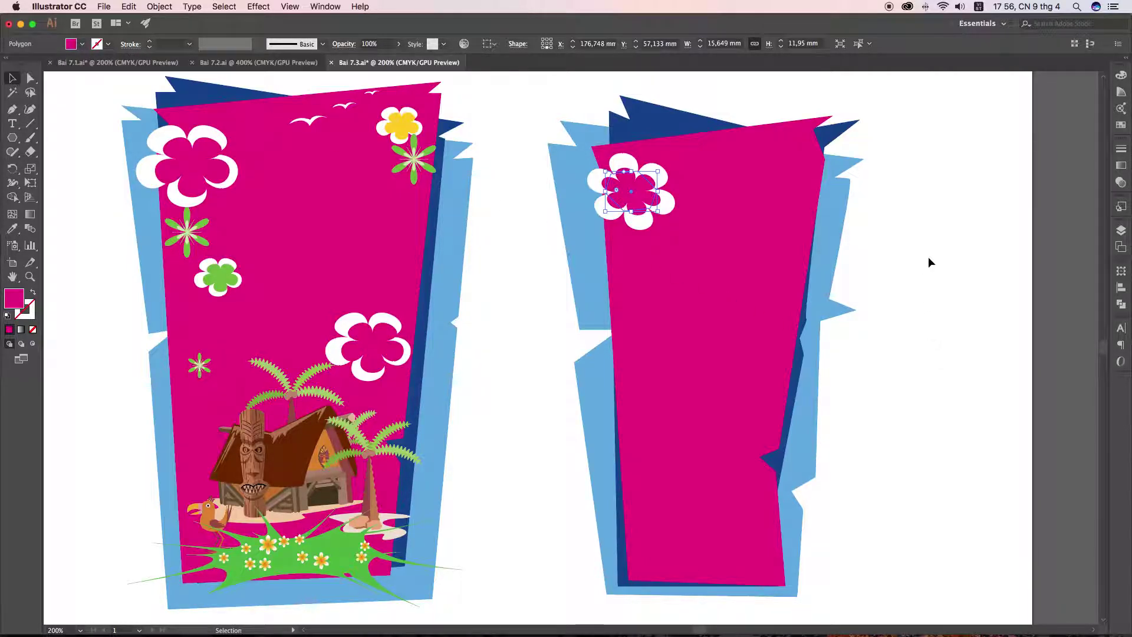
Step: Nudge the magenta centre slightly right and down within the white flower
{"action": "left_click", "coordinate": [928, 261]}
{"action": "left_click", "coordinate": [635, 202]}
{"action": "key", "text": "Right"}
{"action": "key", "text": "Right"}
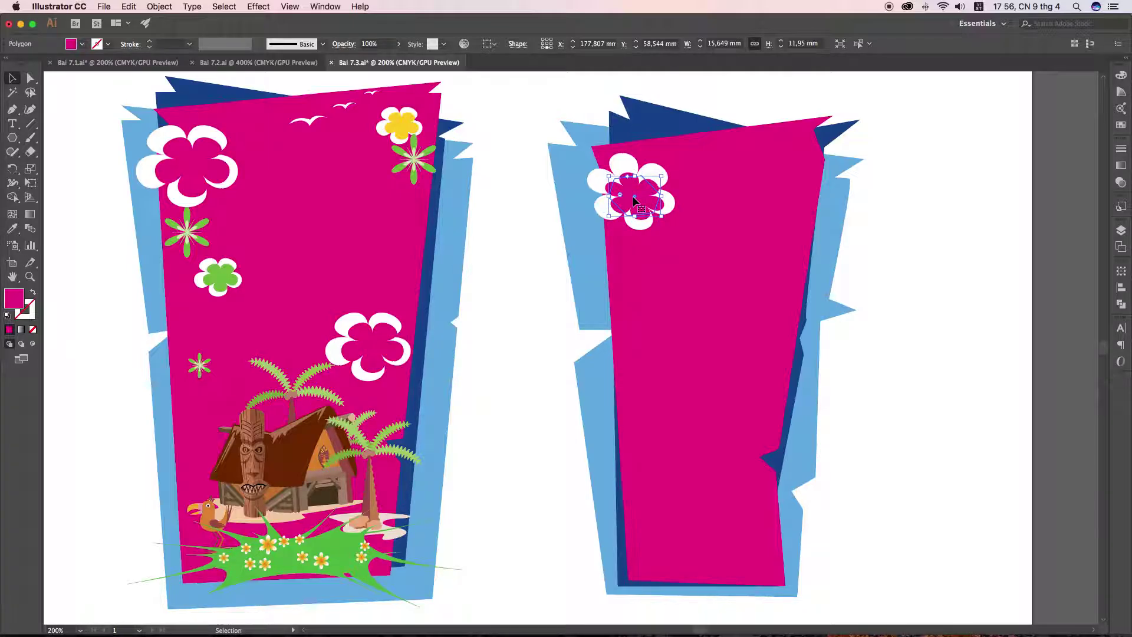
{"action": "key", "text": "Right"}
{"action": "key", "text": "Right"}
{"action": "key", "text": "Right"}
{"action": "key", "text": "Down"}
{"action": "key", "text": "Down"}
{"action": "key", "text": "Down"}
{"action": "key", "text": "Down"}
{"action": "key", "text": "super+shift+a"}
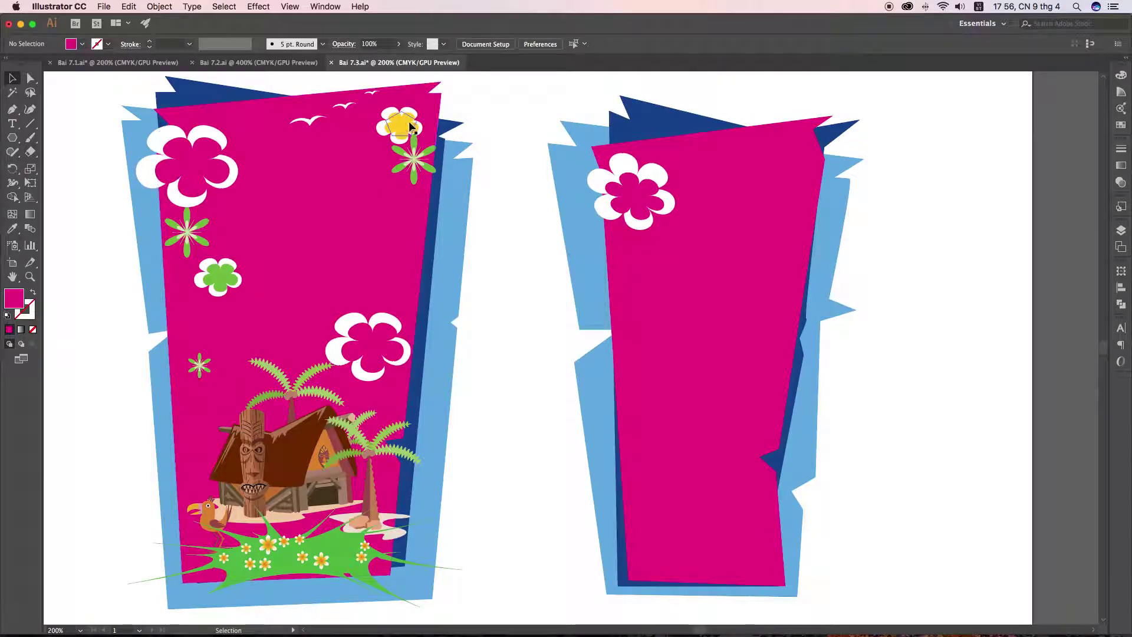
{"action": "left_click", "coordinate": [642, 208]}
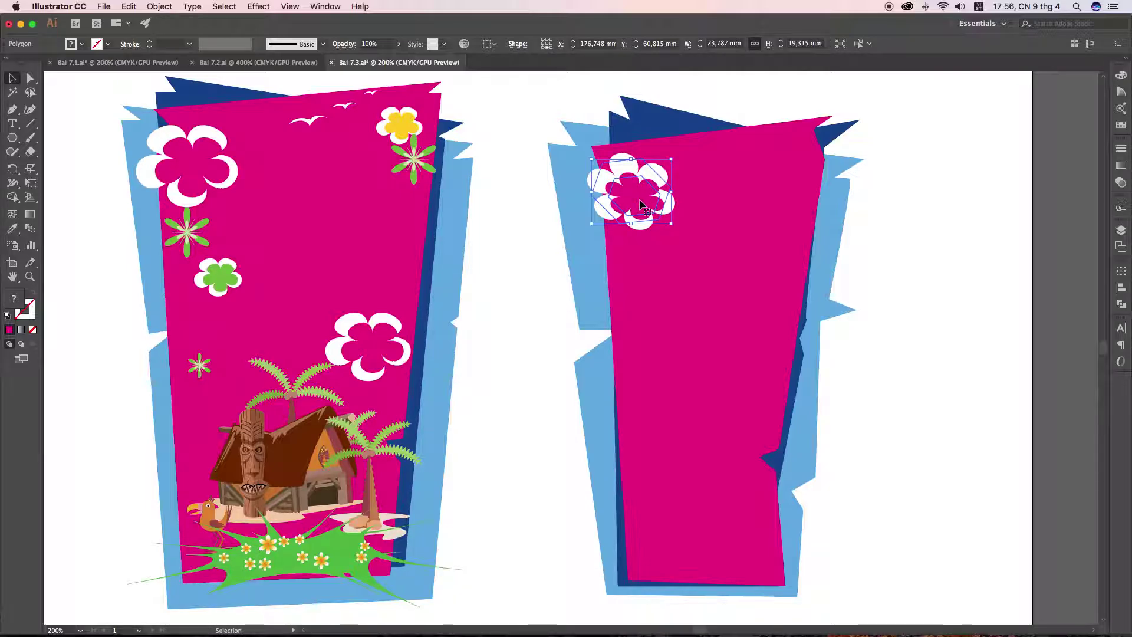
Step: Duplicate the flower, shrink the copy, and place it near the panel's top-right corner
{"action": "left_click_drag", "start_coordinate": [640, 205], "coordinate": [820, 134]}
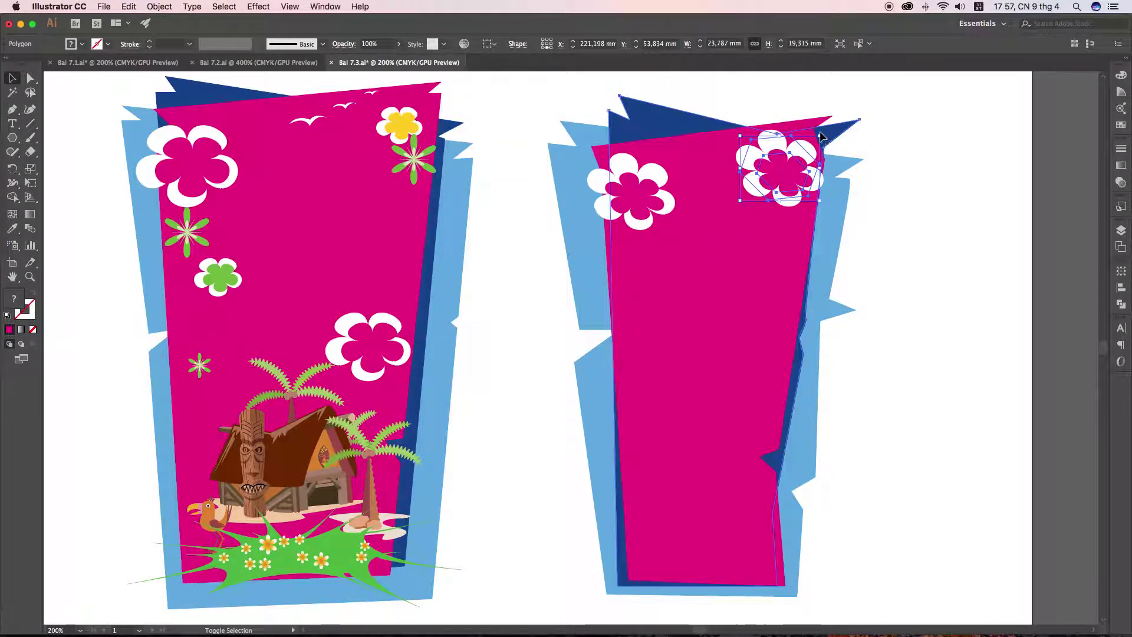
{"action": "left_click", "coordinate": [872, 159]}
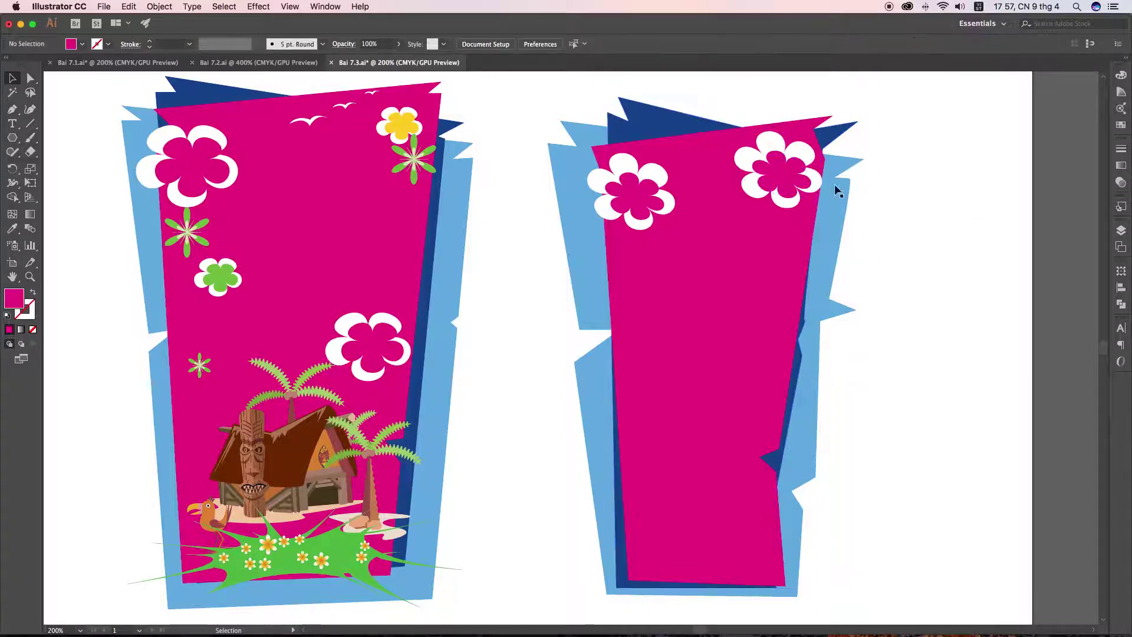
{"action": "left_click", "coordinate": [809, 172]}
{"action": "mouse_move", "coordinate": [823, 133]}
{"action": "left_mouse_down"}
{"action": "mouse_move", "coordinate": [777, 171]}
{"action": "mouse_move", "coordinate": [781, 181]}
{"action": "left_mouse_up"}
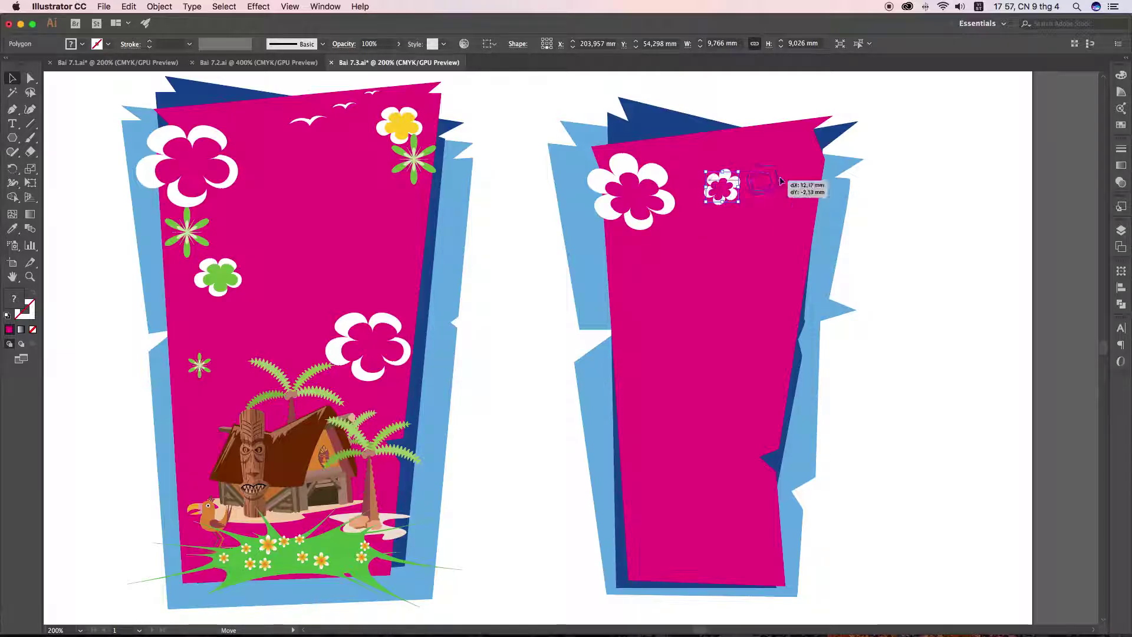
{"action": "left_click_drag", "start_coordinate": [782, 181], "coordinate": [826, 167]}
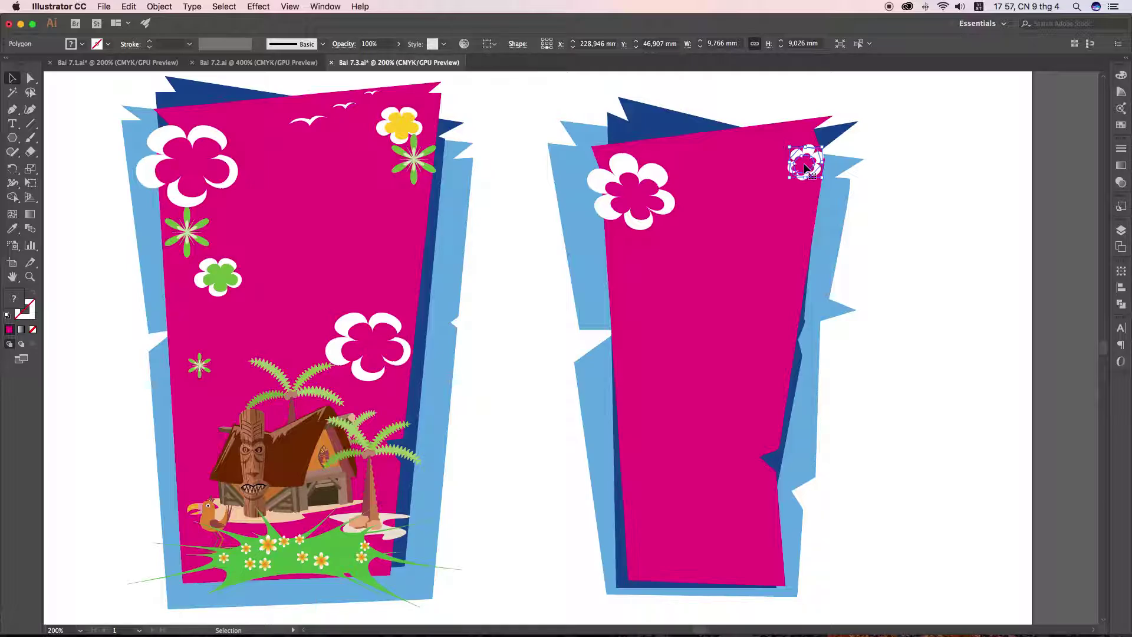
Step: Ungroup the small flower and fill its centre yellow
{"action": "right_click", "coordinate": [806, 168]}
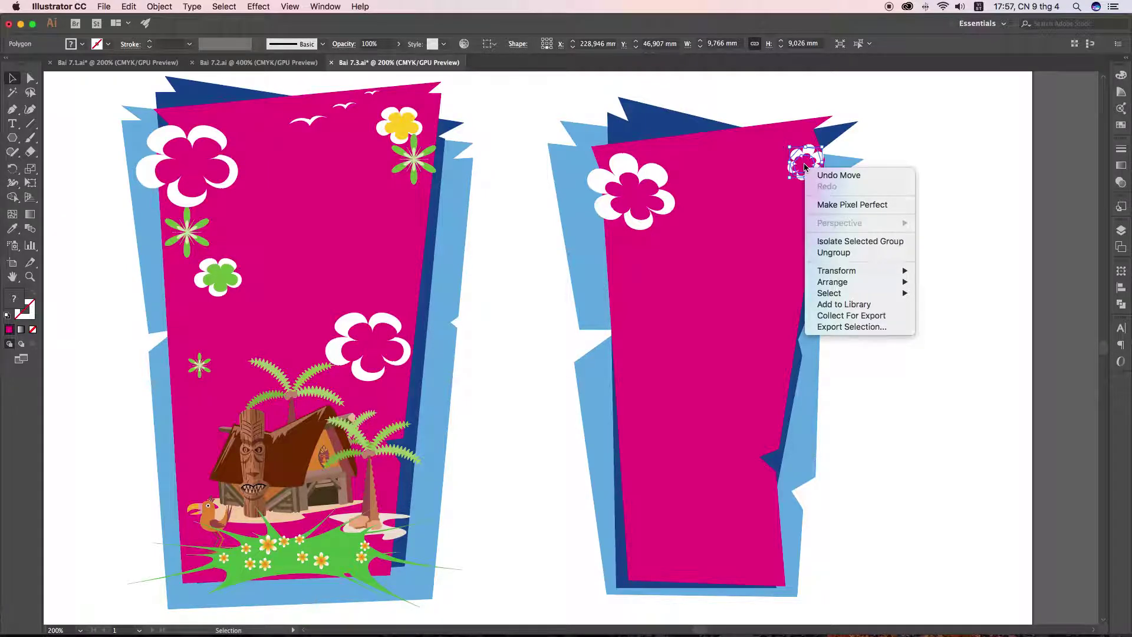
{"action": "left_click", "coordinate": [834, 252]}
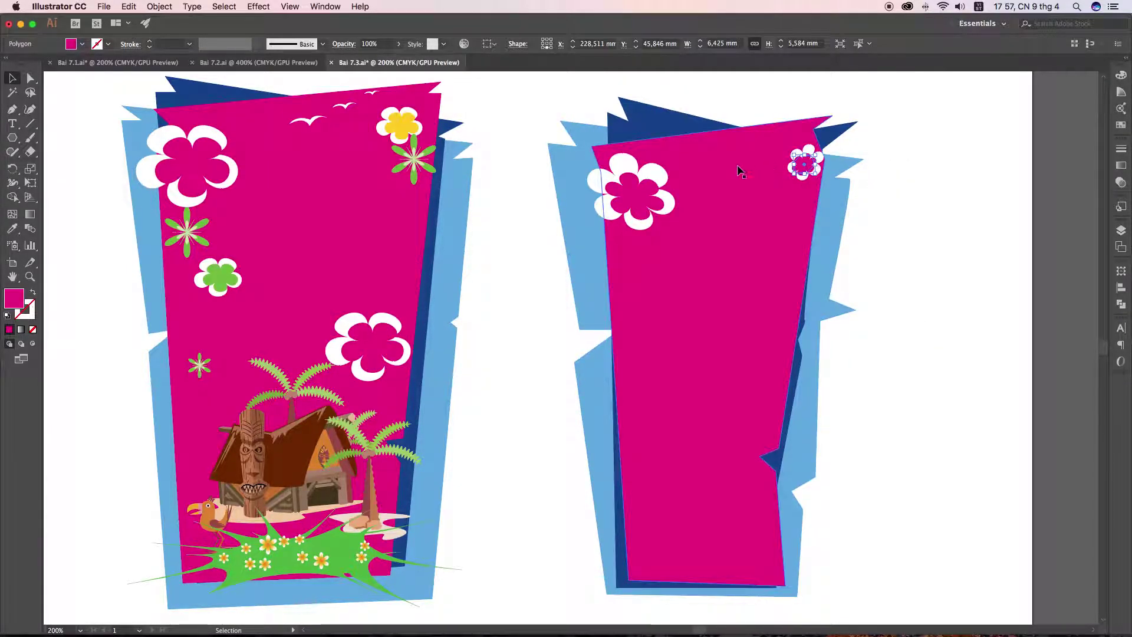
{"action": "left_click", "coordinate": [82, 44]}
{"action": "left_click", "coordinate": [50, 64]}
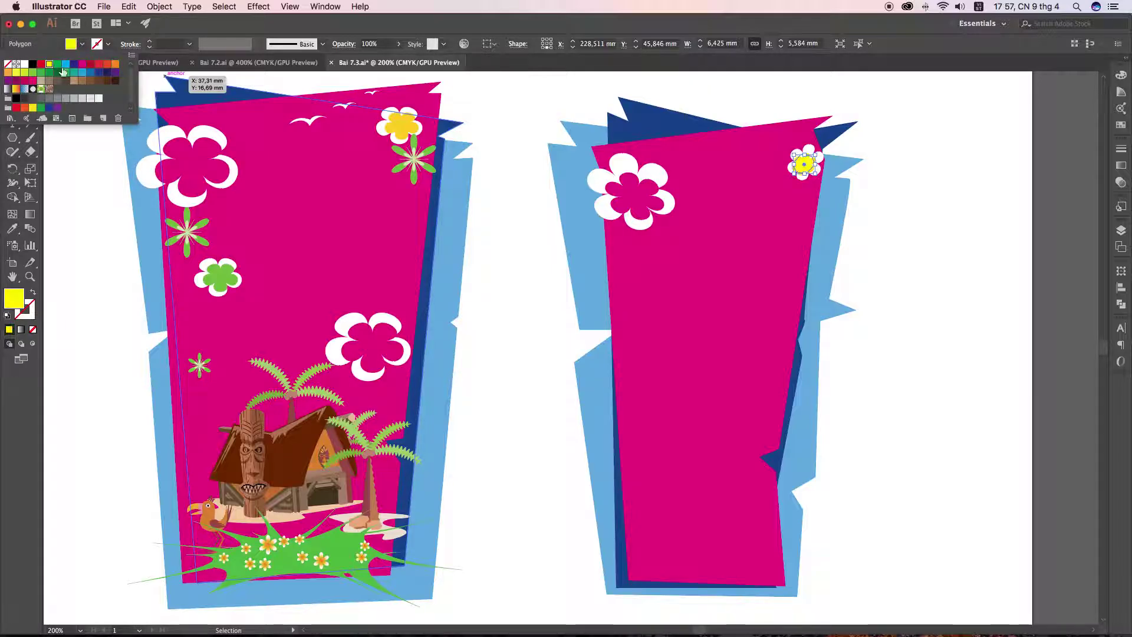
{"action": "left_click", "coordinate": [989, 370]}
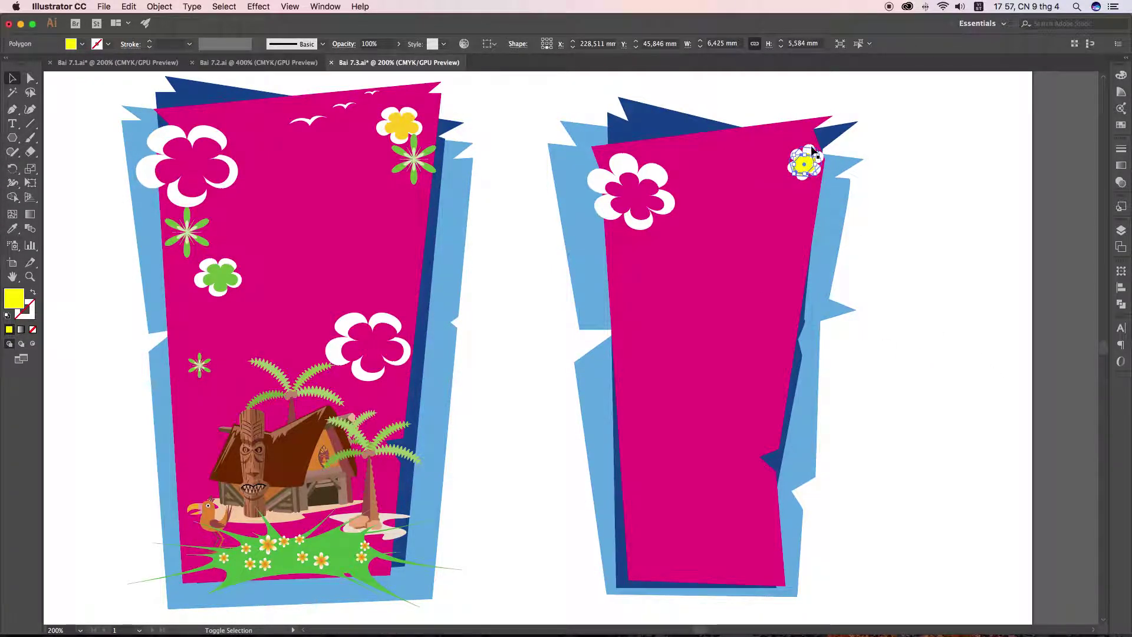
{"action": "left_click", "coordinate": [812, 148], "text": "shift"}
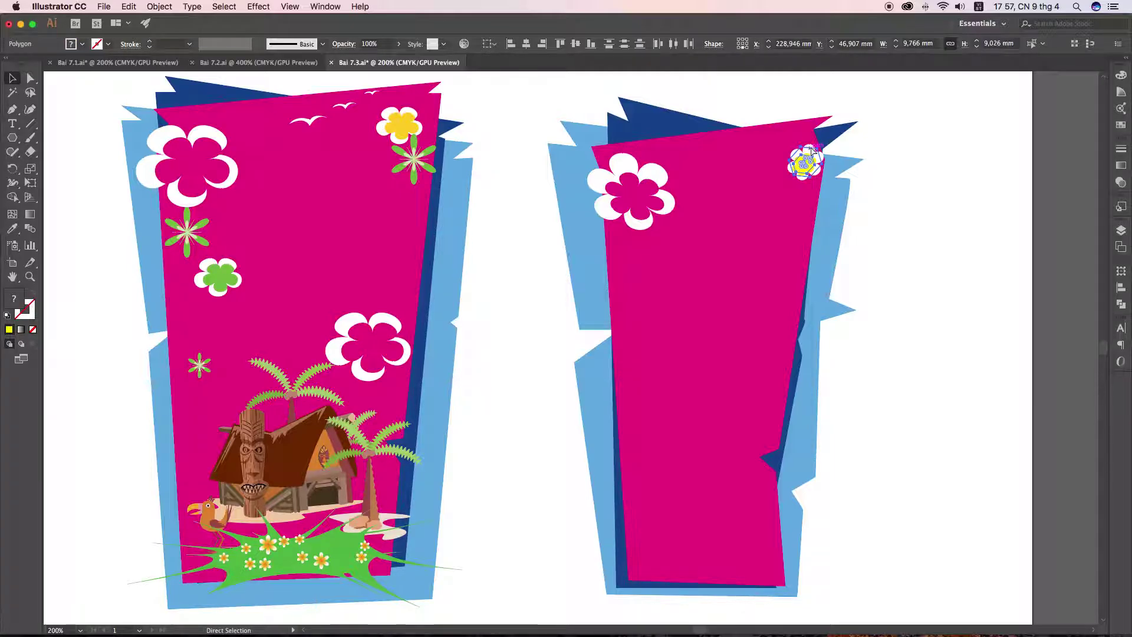
{"action": "left_click", "coordinate": [899, 174]}
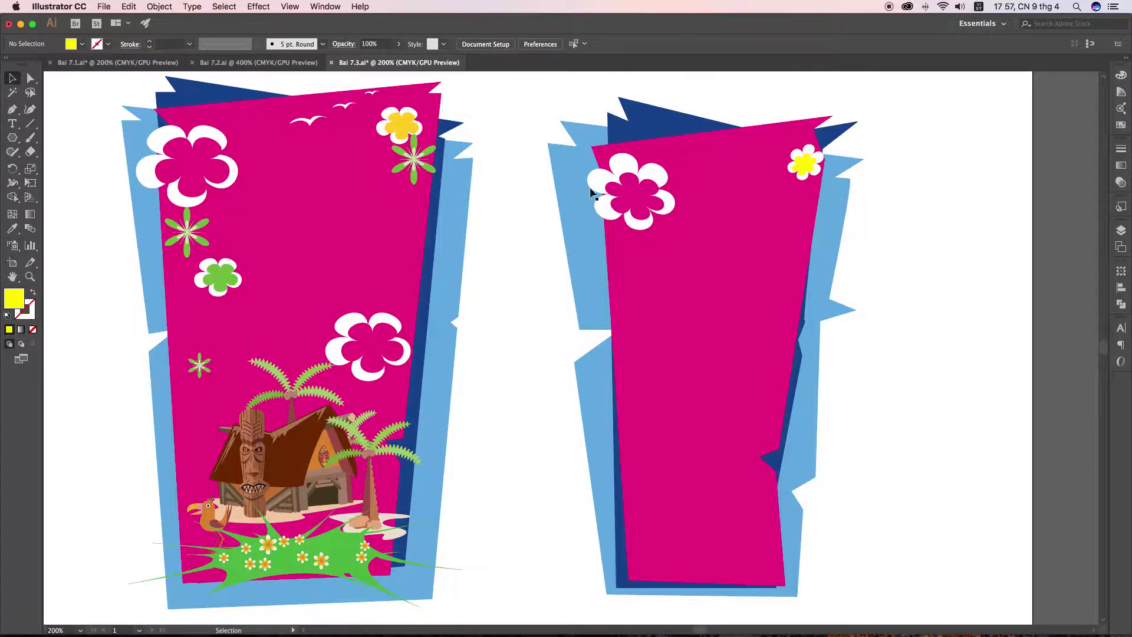
{"action": "left_click", "coordinate": [12, 139]}
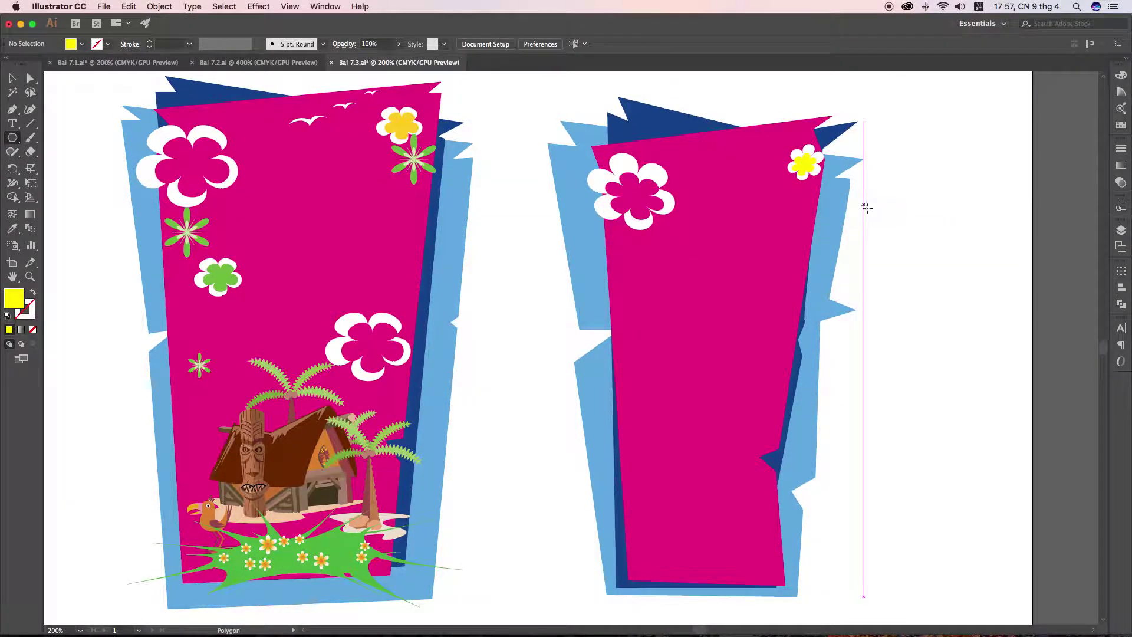
Step: Draw a hexagon at the panel's top right and apply Pucker & Bloat at about 190%
{"action": "left_click_drag", "start_coordinate": [864, 205], "coordinate": [917, 276]}
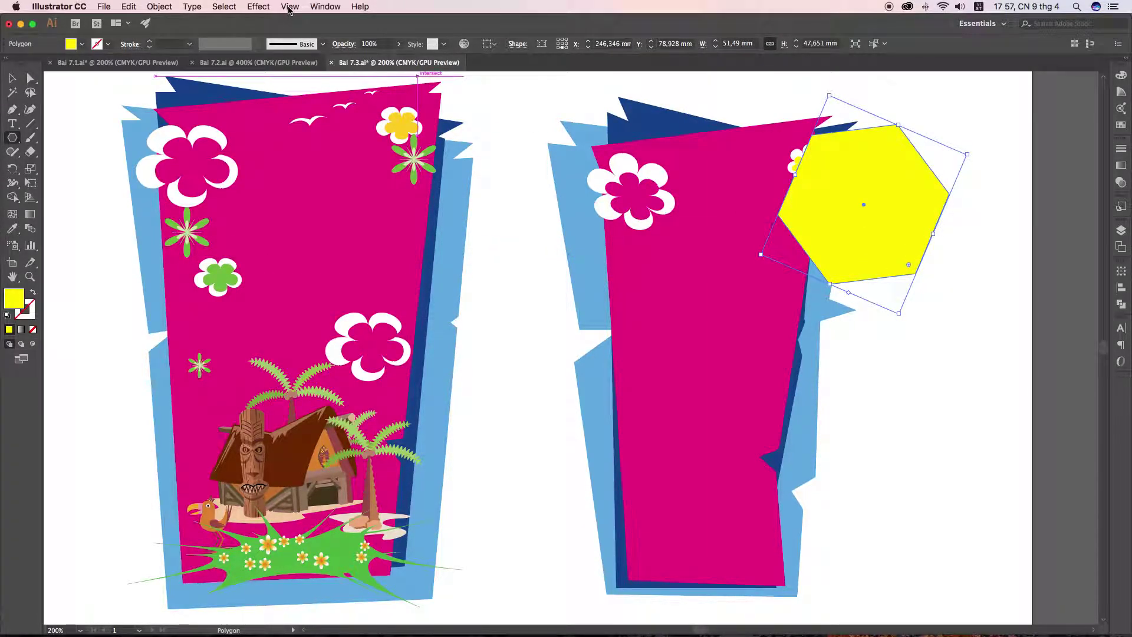
{"action": "left_click", "coordinate": [258, 7]}
{"action": "mouse_move", "coordinate": [298, 113]}
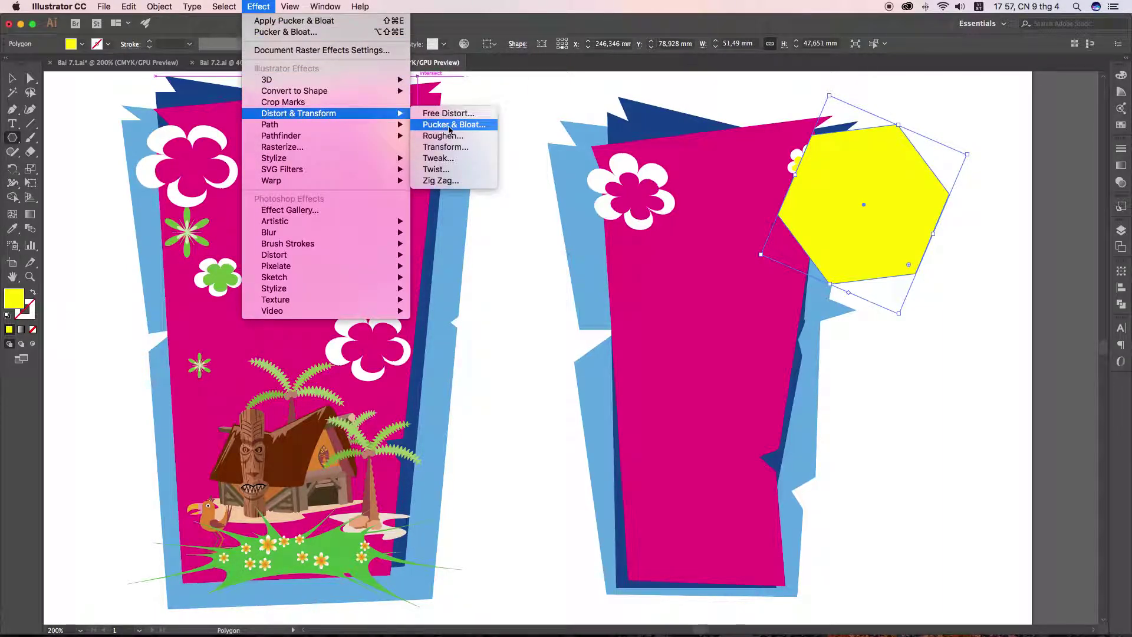
{"action": "left_click", "coordinate": [449, 129]}
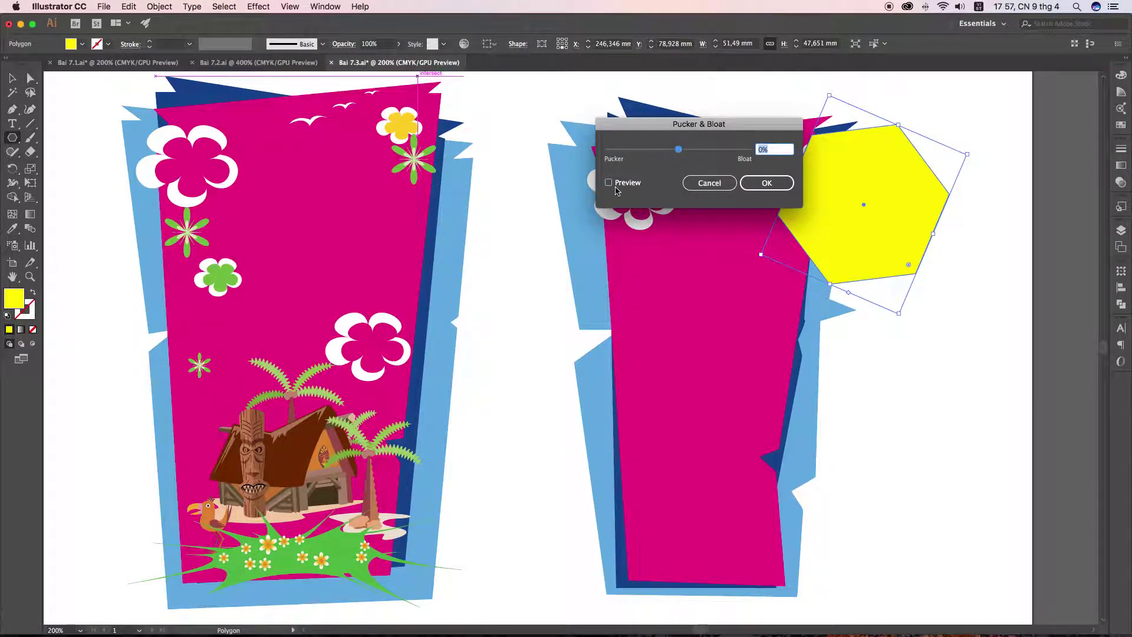
{"action": "left_click", "coordinate": [620, 184]}
{"action": "mouse_move", "coordinate": [679, 150]}
{"action": "left_mouse_down"}
{"action": "mouse_move", "coordinate": [587, 153]}
{"action": "mouse_move", "coordinate": [724, 153]}
{"action": "left_mouse_up"}
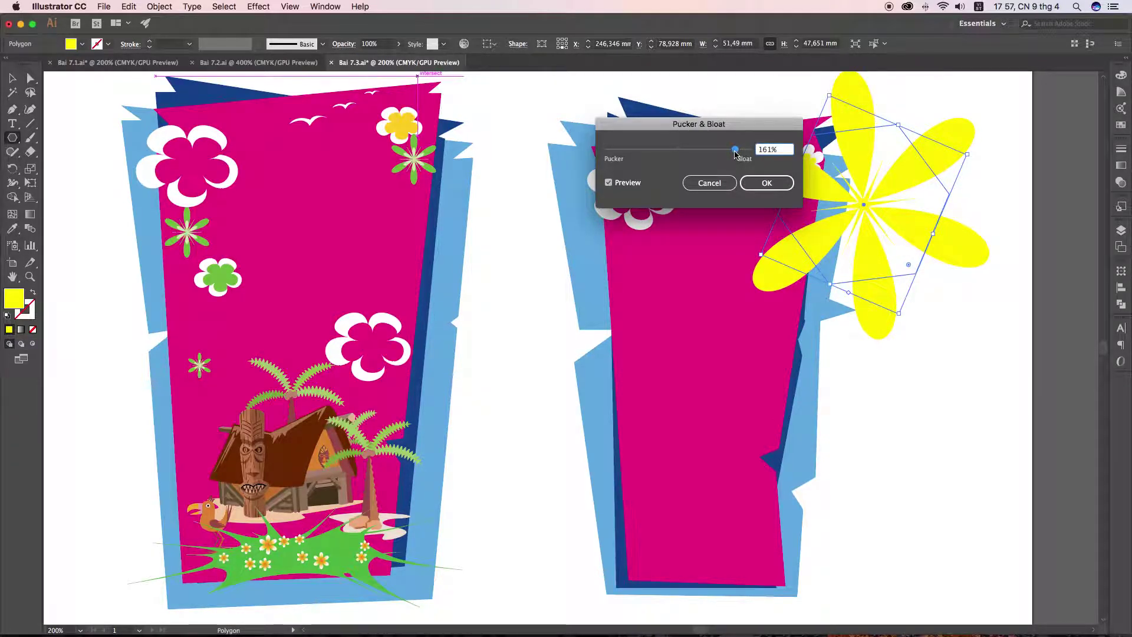
{"action": "mouse_move", "coordinate": [735, 155]}
{"action": "left_mouse_down"}
{"action": "mouse_move", "coordinate": [724, 154]}
{"action": "mouse_move", "coordinate": [746, 152]}
{"action": "left_mouse_up"}
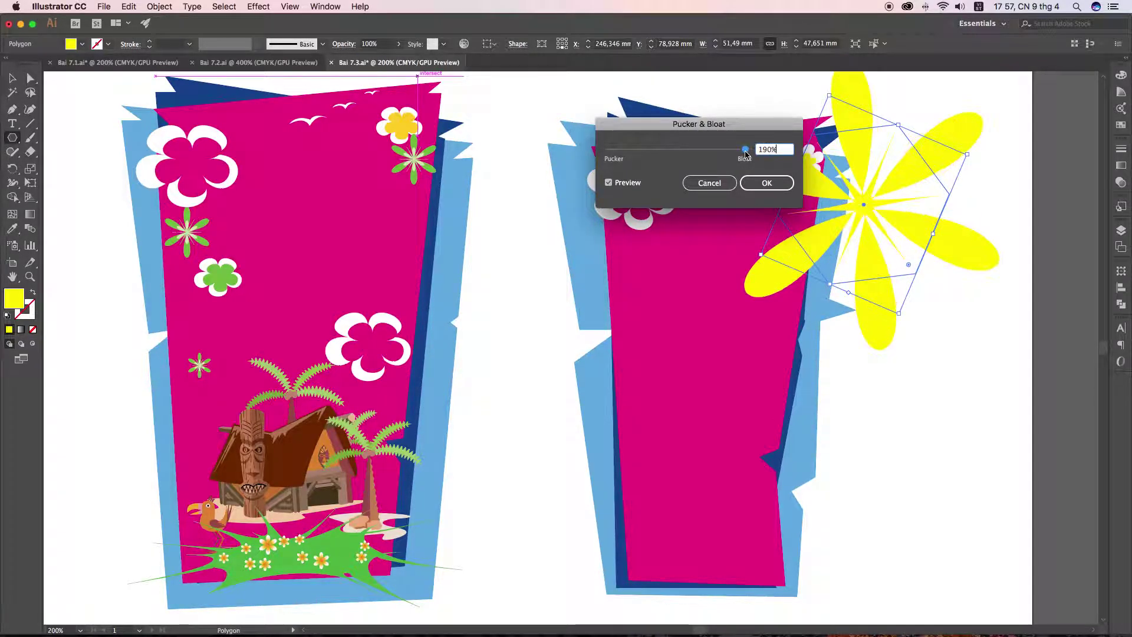
{"action": "left_click", "coordinate": [778, 186]}
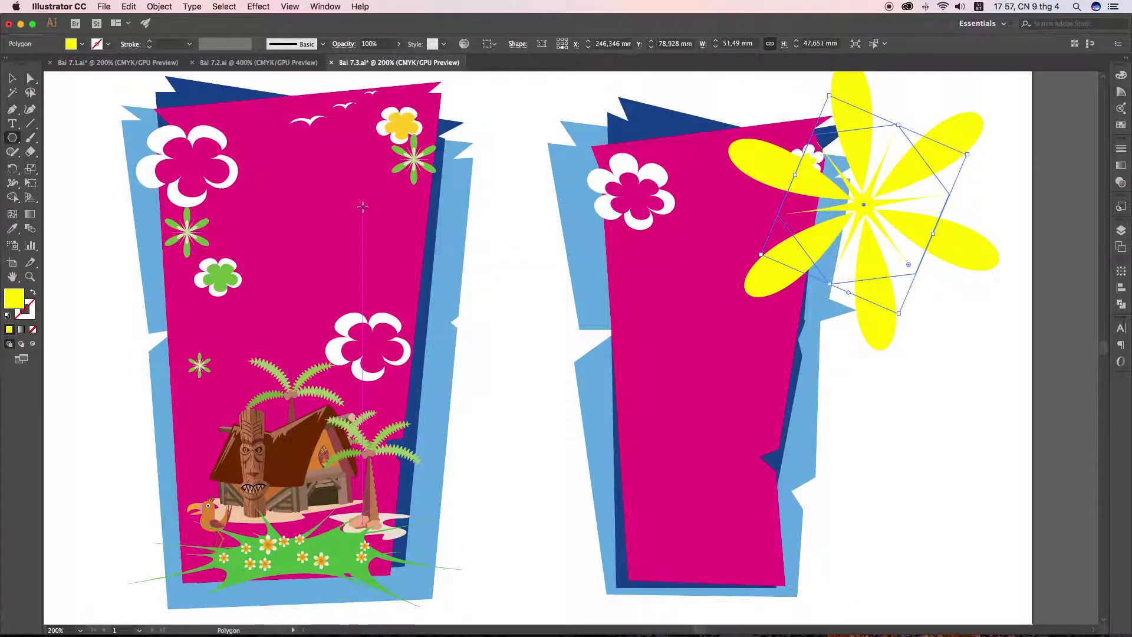
Step: Fill the bloated flower green and move it down and left
{"action": "left_click", "coordinate": [82, 46]}
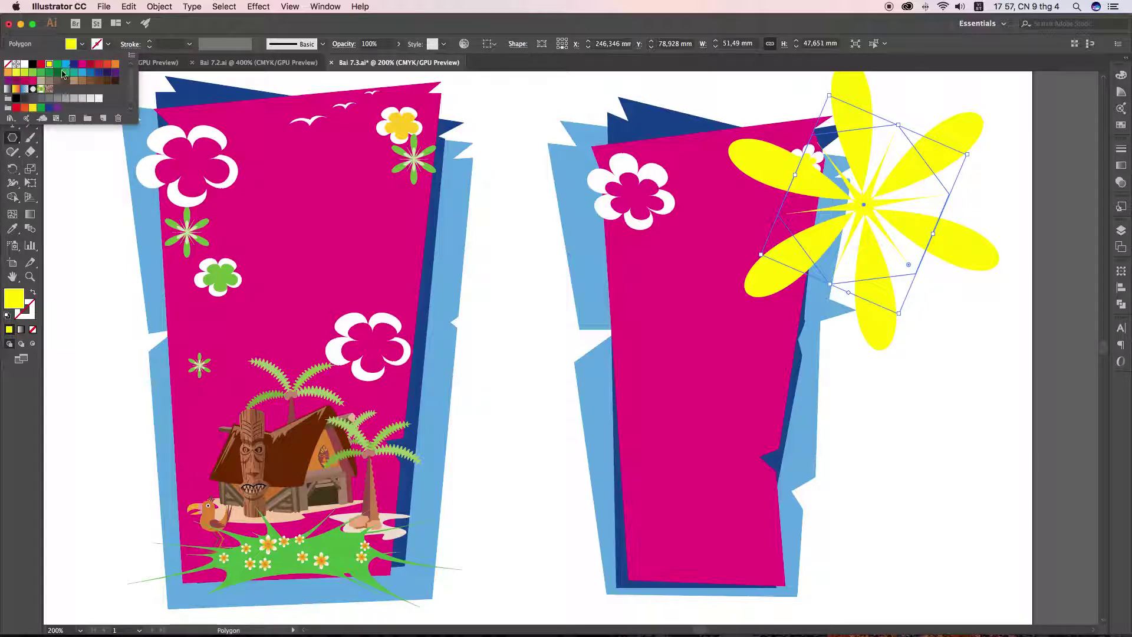
{"action": "left_click", "coordinate": [41, 72]}
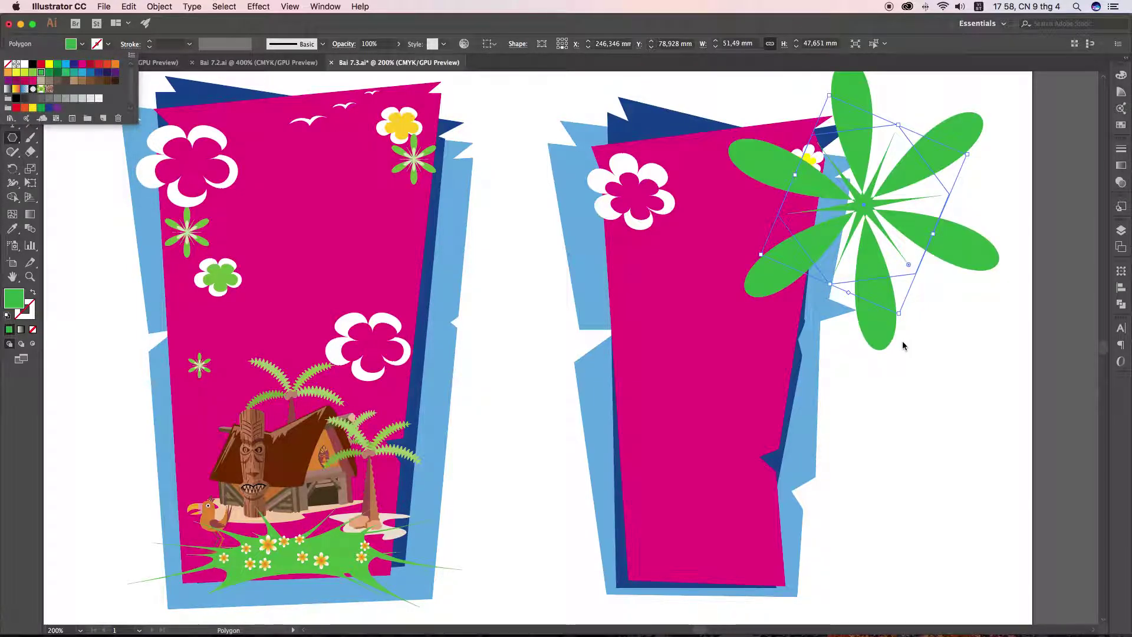
{"action": "key", "text": "Escape"}
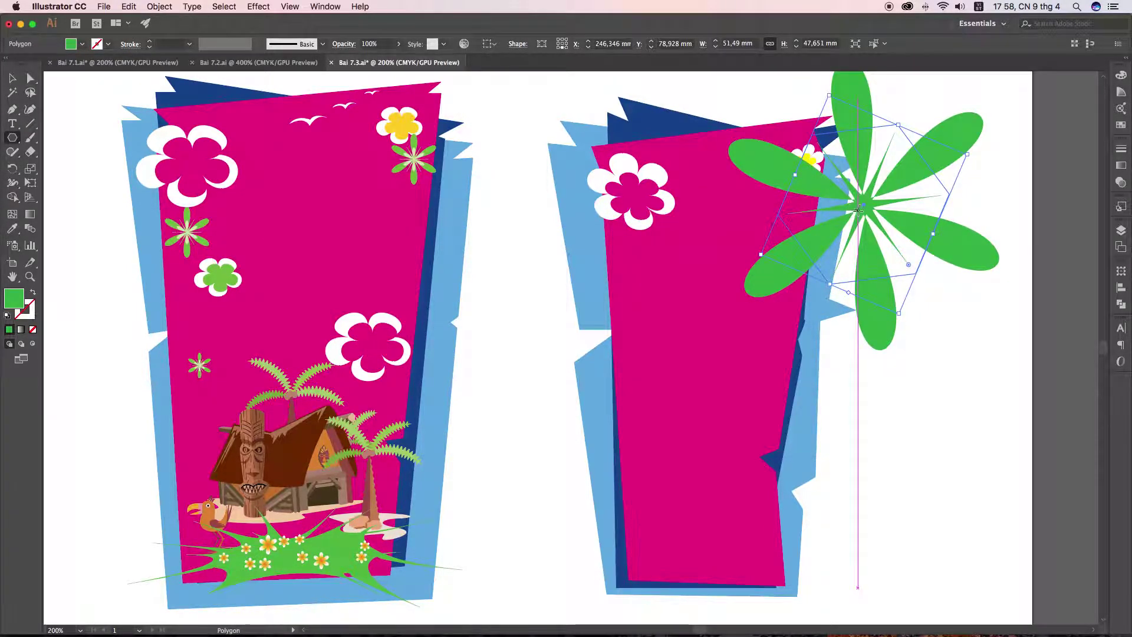
{"action": "left_click_drag", "start_coordinate": [859, 210], "coordinate": [835, 280]}
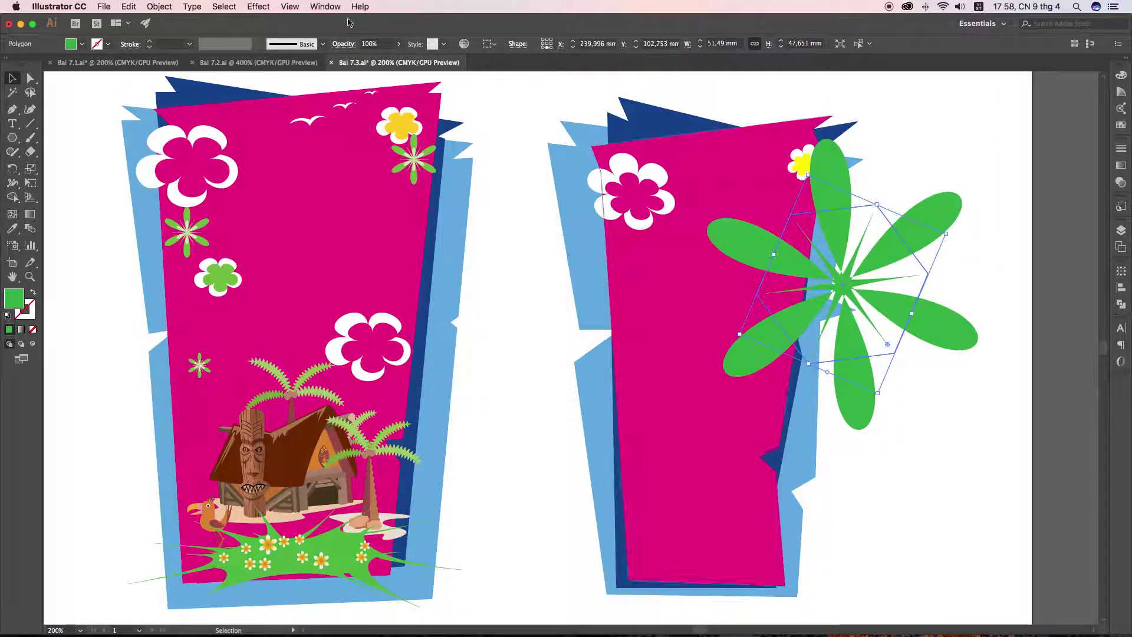
{"action": "left_click", "coordinate": [160, 8]}
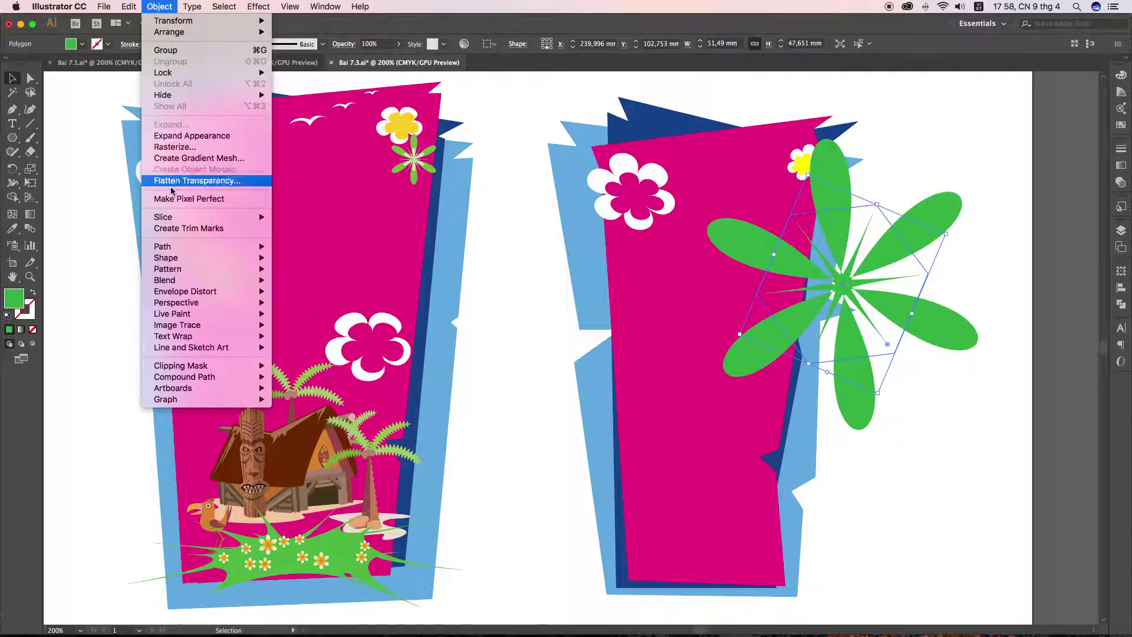
{"action": "mouse_move", "coordinate": [162, 246]}
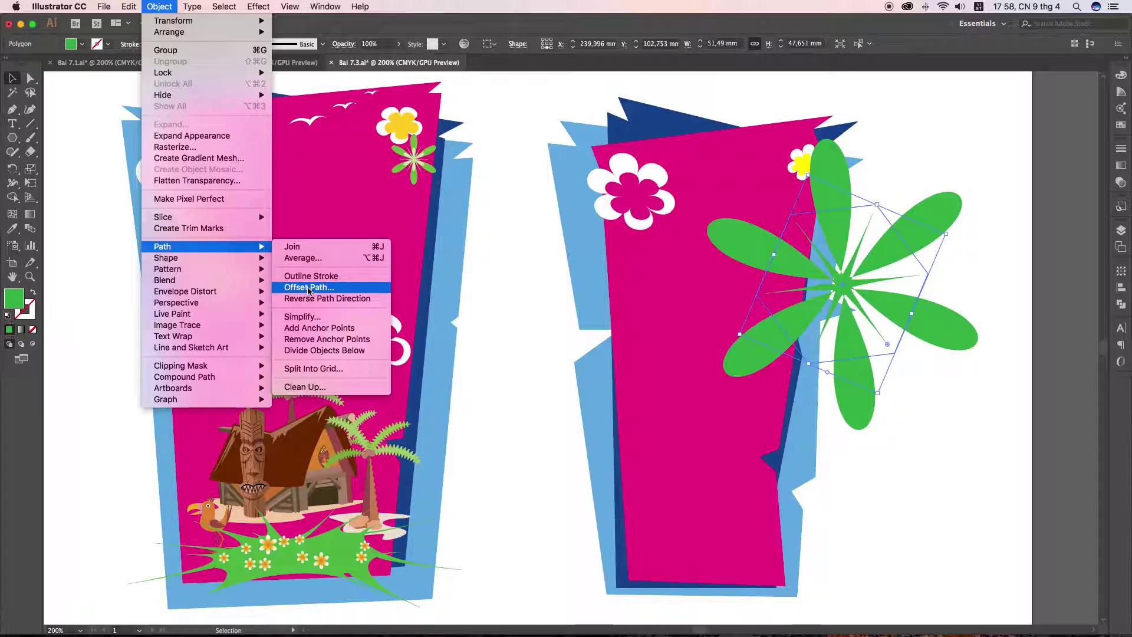
Step: Add an Offset Path inset to the green flower, fill it light green, and shrink it slightly
{"action": "left_click", "coordinate": [323, 289]}
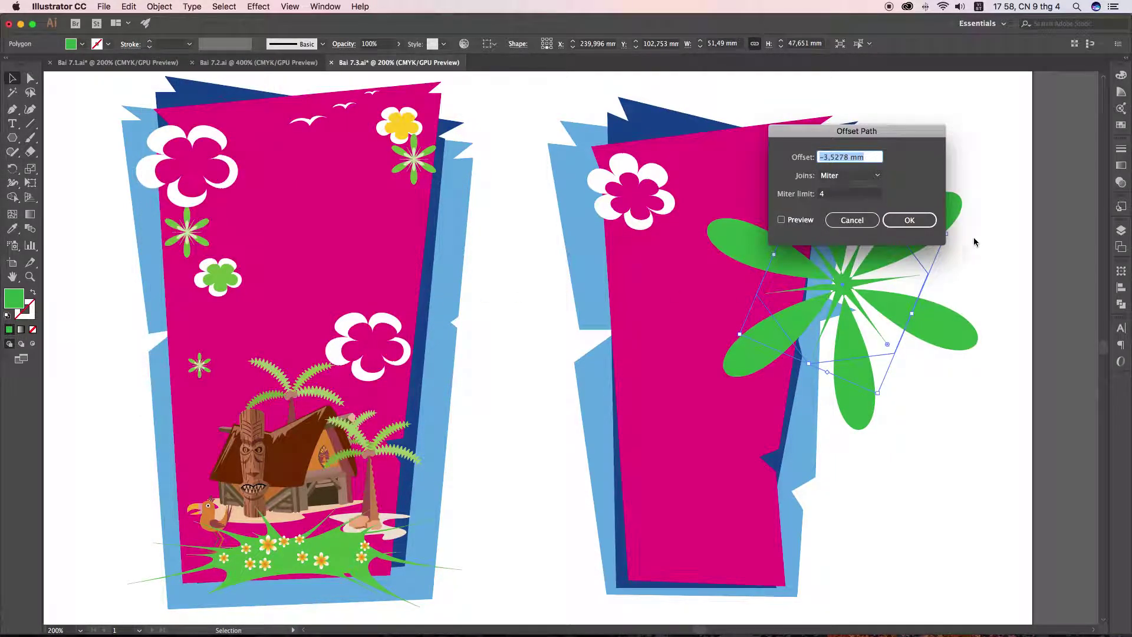
{"action": "left_click", "coordinate": [782, 220]}
{"action": "left_click_drag", "start_coordinate": [858, 128], "coordinate": [965, 122]}
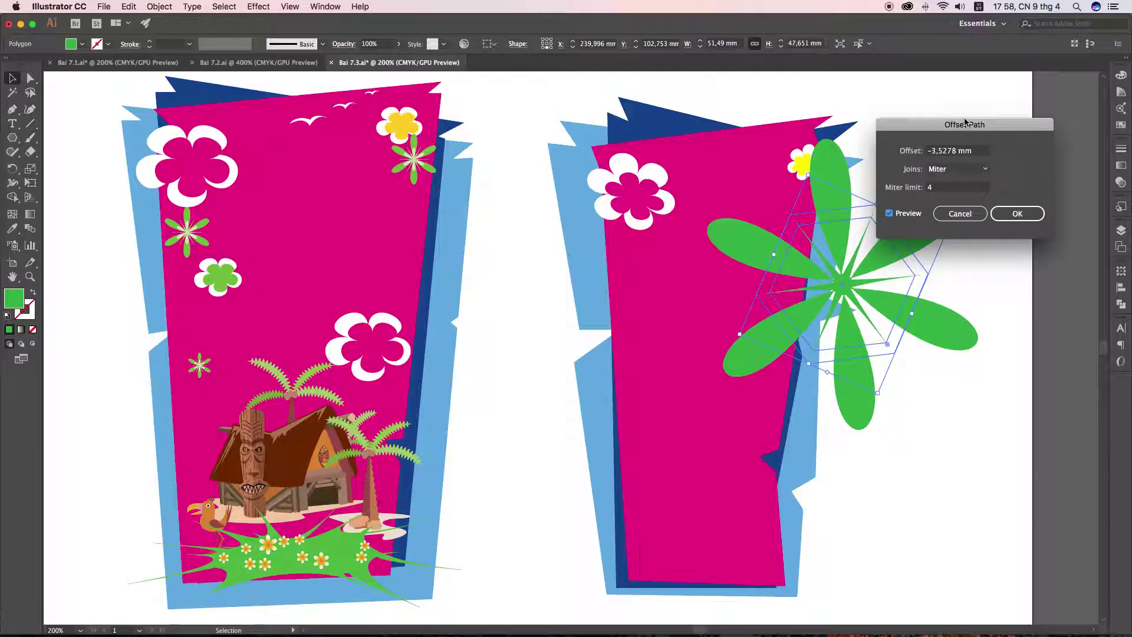
{"action": "left_click", "coordinate": [1015, 213]}
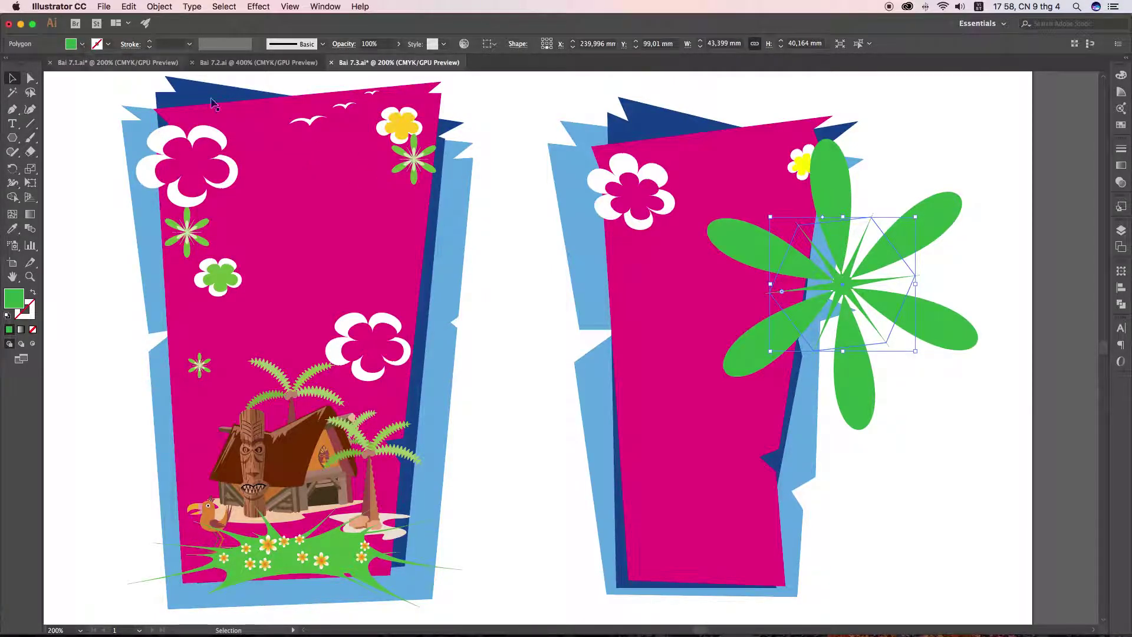
{"action": "key", "text": "i"}
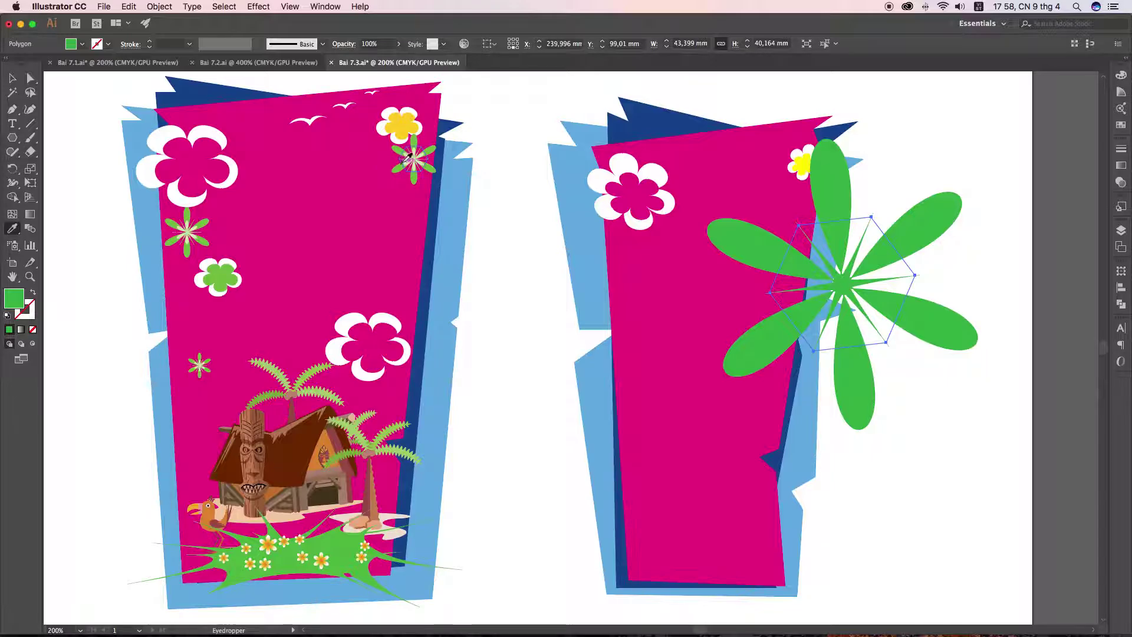
{"action": "left_click", "coordinate": [412, 155]}
{"action": "key", "text": "v"}
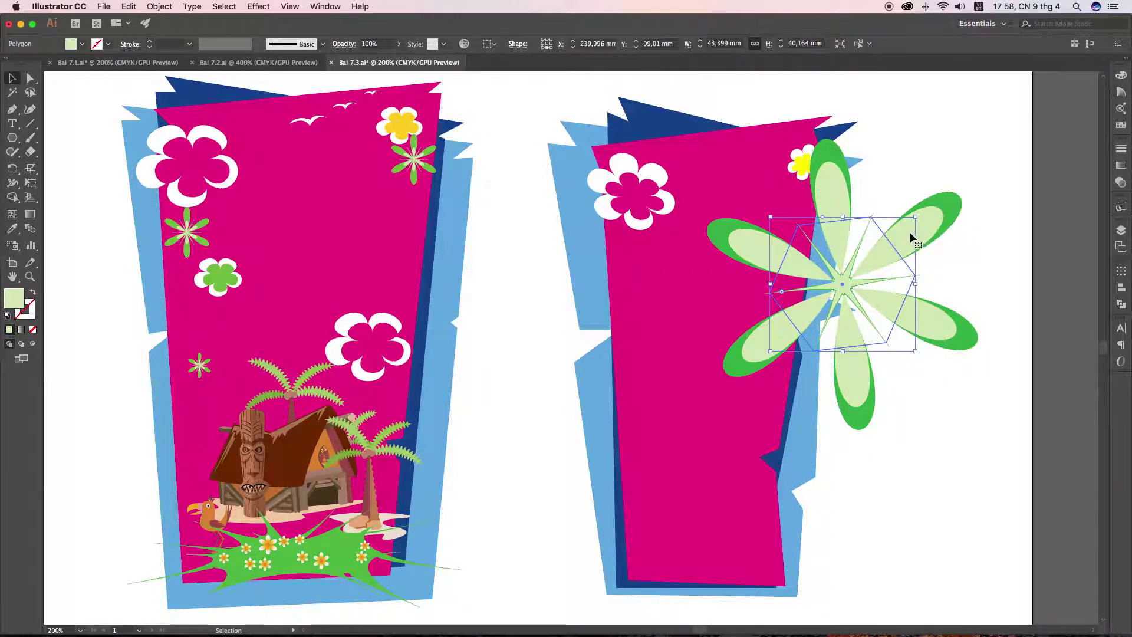
{"action": "left_click_drag", "start_coordinate": [915, 217], "coordinate": [896, 227]}
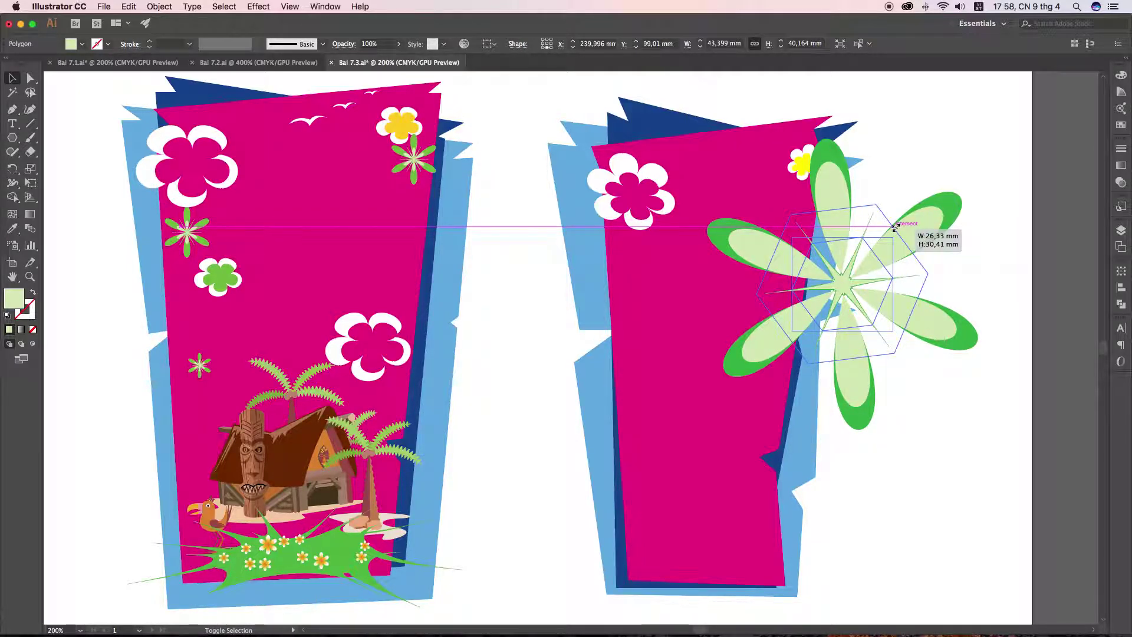
{"action": "left_click_drag", "start_coordinate": [896, 228], "coordinate": [896, 228]}
{"action": "left_click", "coordinate": [972, 255]}
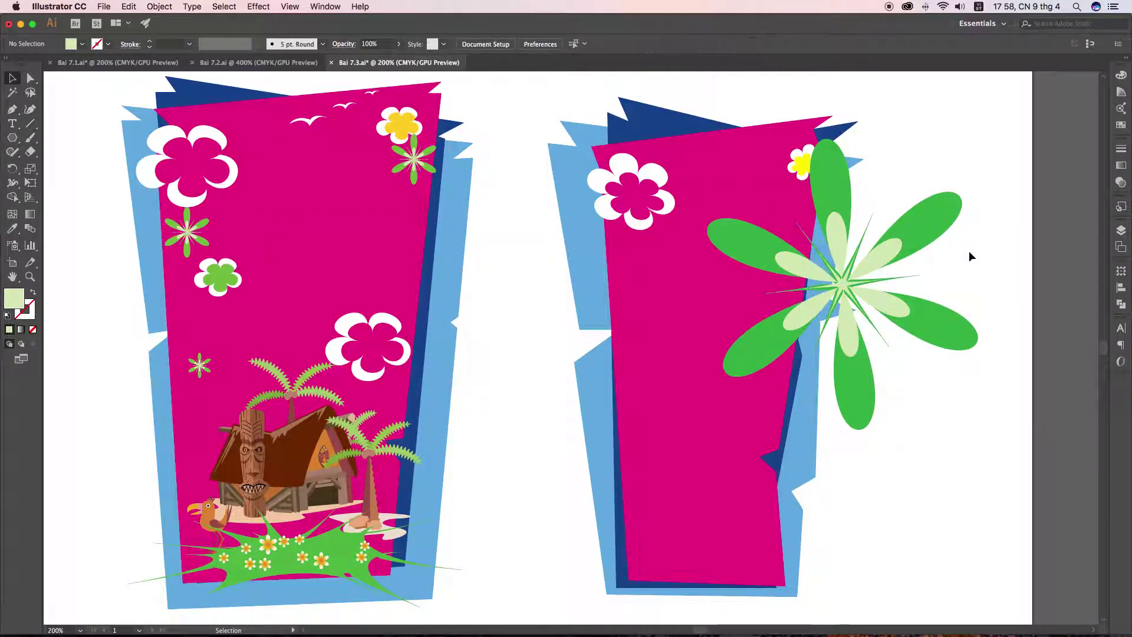
Step: Scale the green flower down below the yellow flower and copy it under the white bloom
{"action": "left_click", "coordinate": [958, 348]}
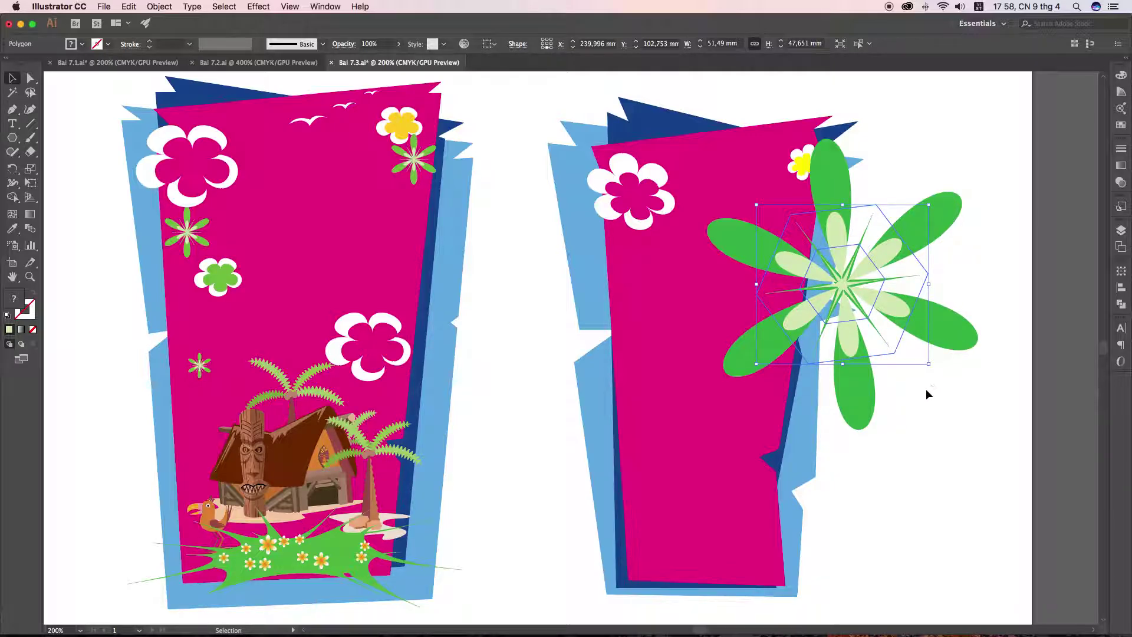
{"action": "left_click_drag", "start_coordinate": [929, 363], "coordinate": [867, 306]}
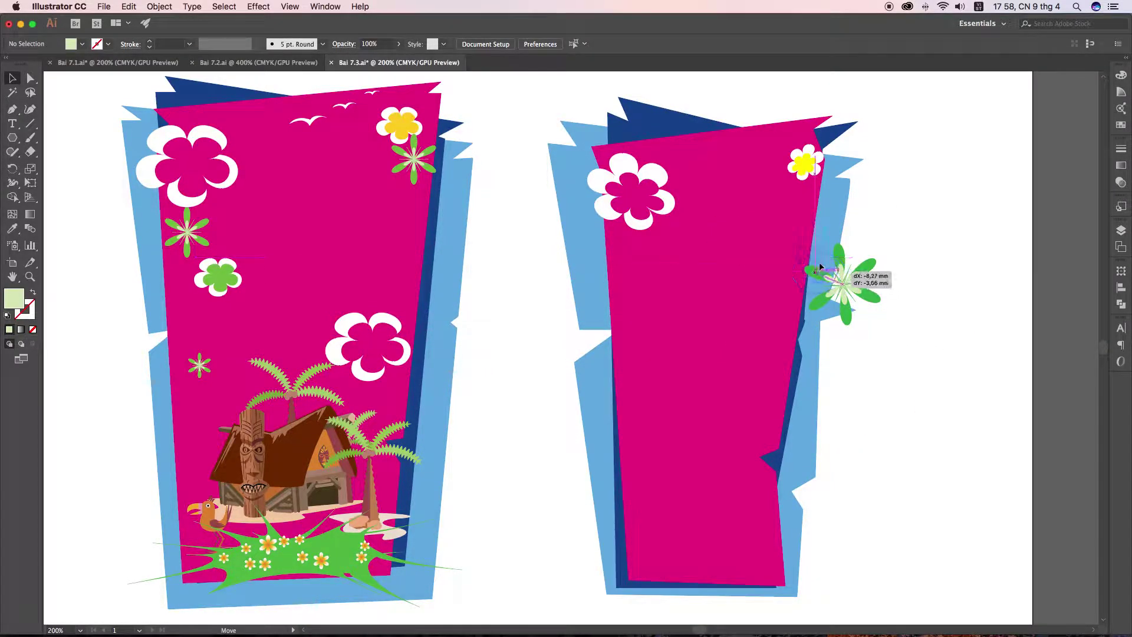
{"action": "mouse_move", "coordinate": [861, 306]}
{"action": "left_mouse_down"}
{"action": "mouse_move", "coordinate": [787, 243]}
{"action": "mouse_move", "coordinate": [817, 188]}
{"action": "left_mouse_up"}
{"action": "left_click", "coordinate": [834, 245]}
{"action": "left_click", "coordinate": [867, 218]}
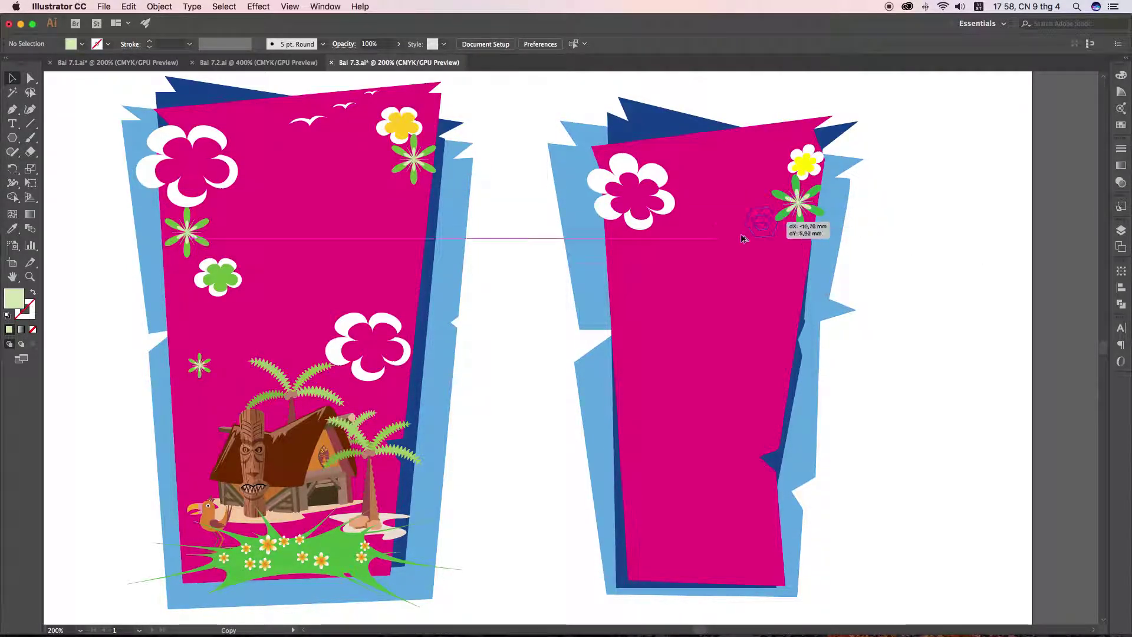
{"action": "left_click_drag", "start_coordinate": [800, 201], "coordinate": [653, 246]}
{"action": "left_click", "coordinate": [1032, 281]}
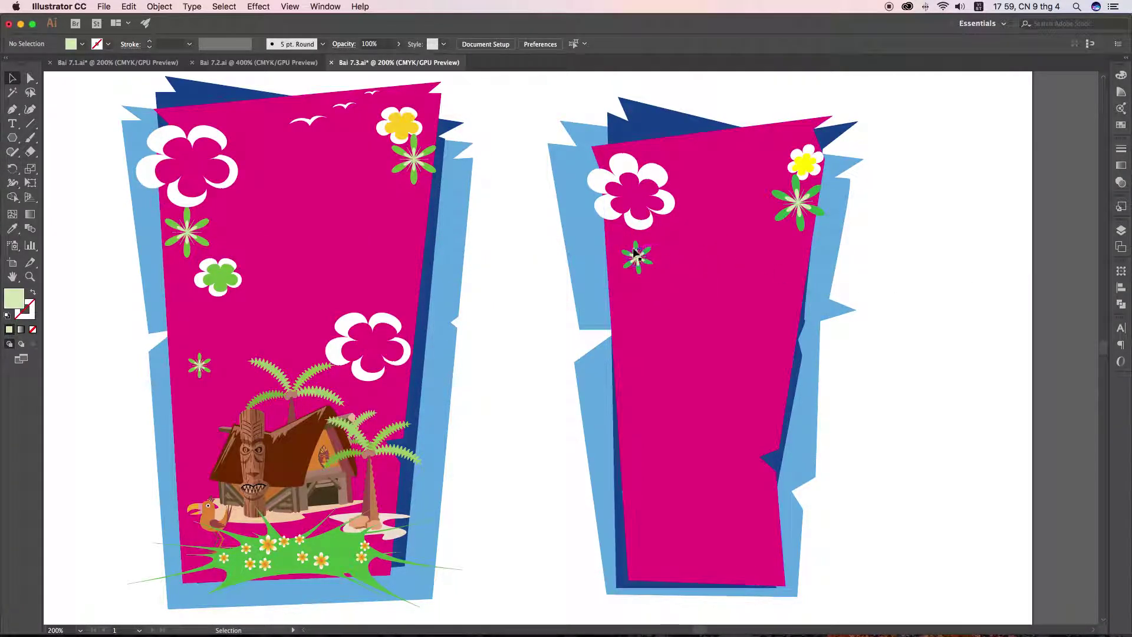
Step: Duplicate the small green flower to midway down near the panel's right edge
{"action": "key", "text": "ctrl+z"}
{"action": "key", "text": "ctrl+shift+a"}
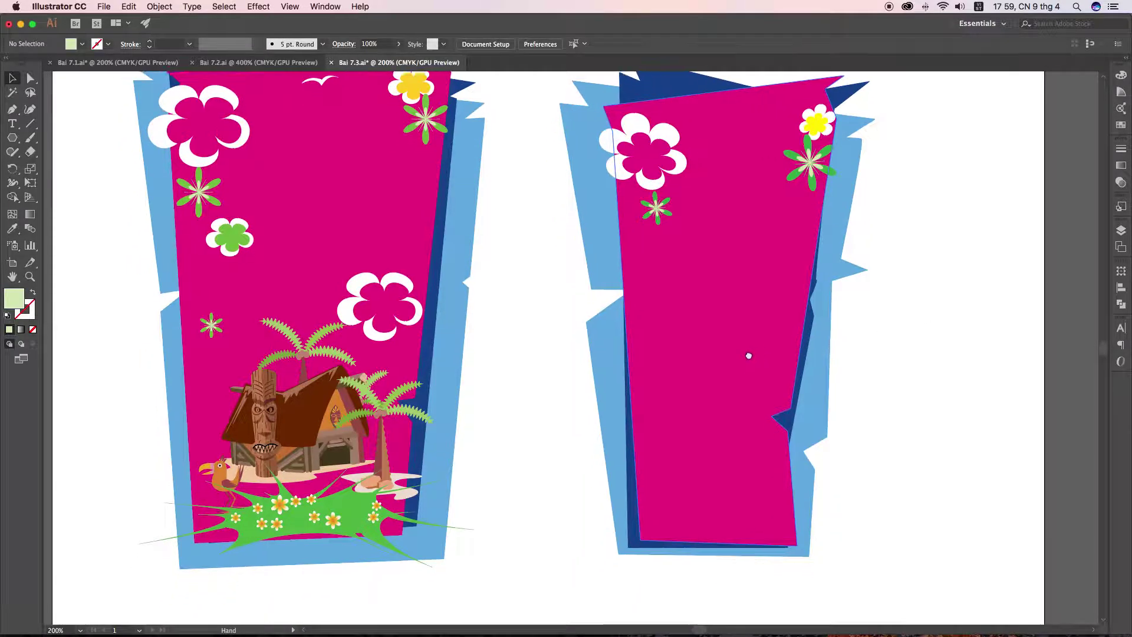
{"action": "scroll", "coordinate": [747, 351], "scroll_direction": "down", "scroll_amount": 3}
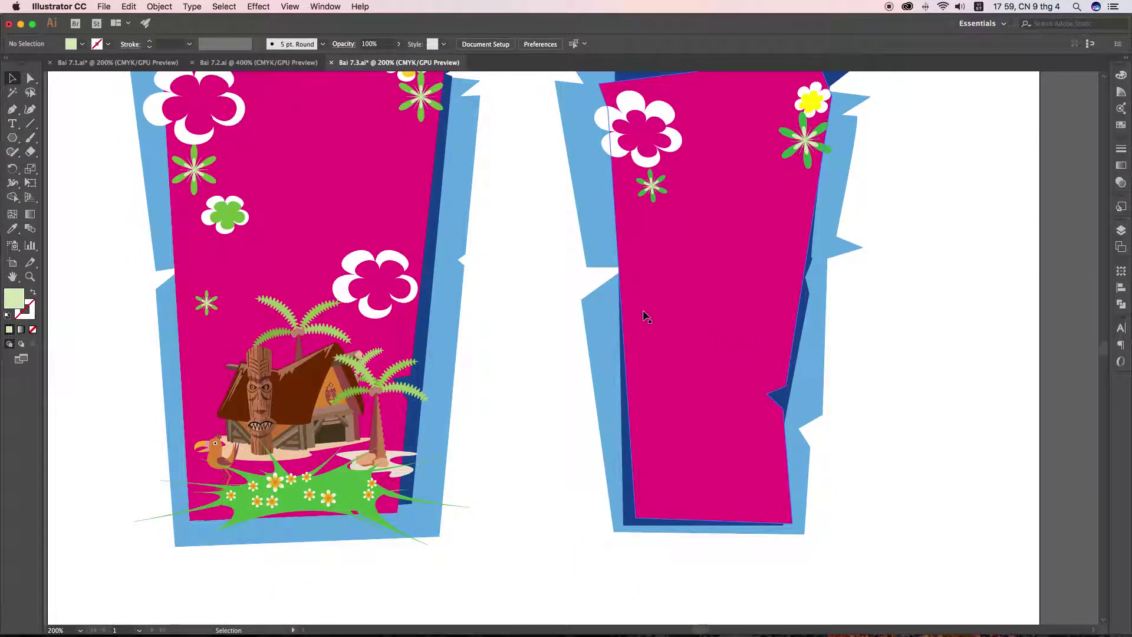
{"action": "left_click_drag", "start_coordinate": [652, 185], "coordinate": [785, 266]}
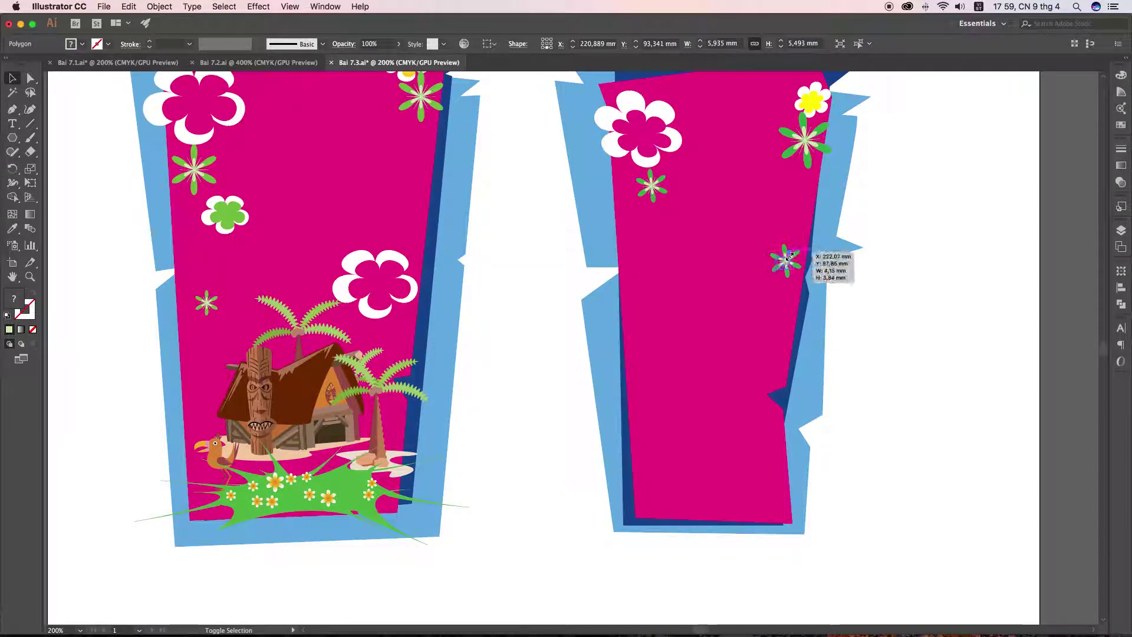
{"action": "left_click", "coordinate": [868, 288]}
{"action": "scroll", "coordinate": [715, 292], "scroll_direction": "down", "scroll_amount": 3}
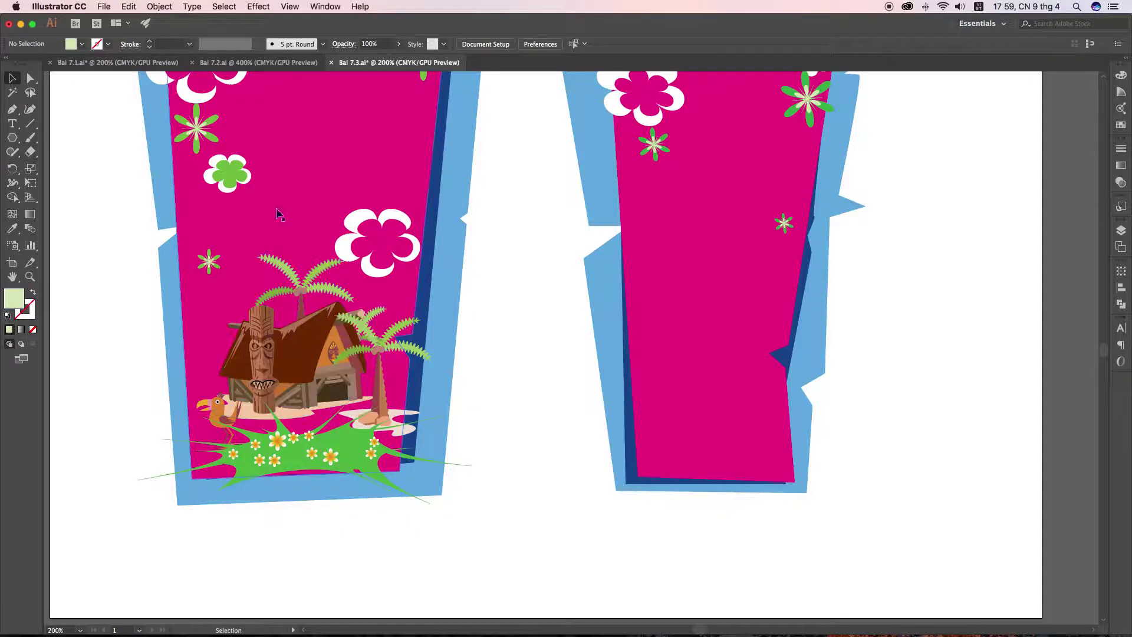
{"action": "left_click", "coordinate": [330, 8]}
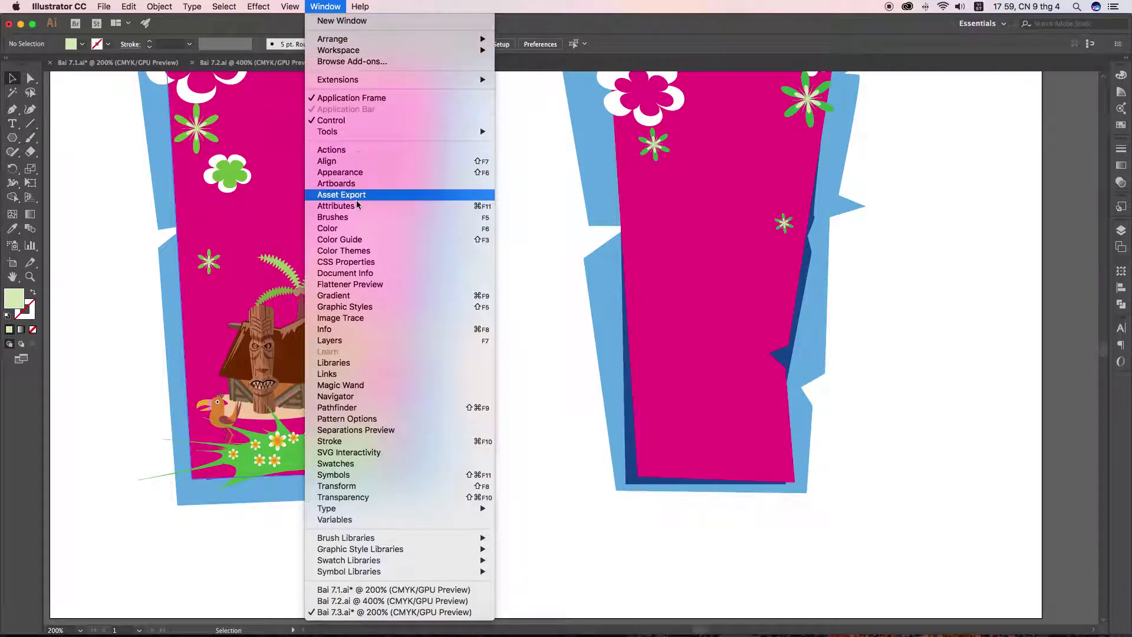
Step: Show the Symbols panel and load the Celebration symbol library beside it, enlarged
{"action": "left_click", "coordinate": [345, 475]}
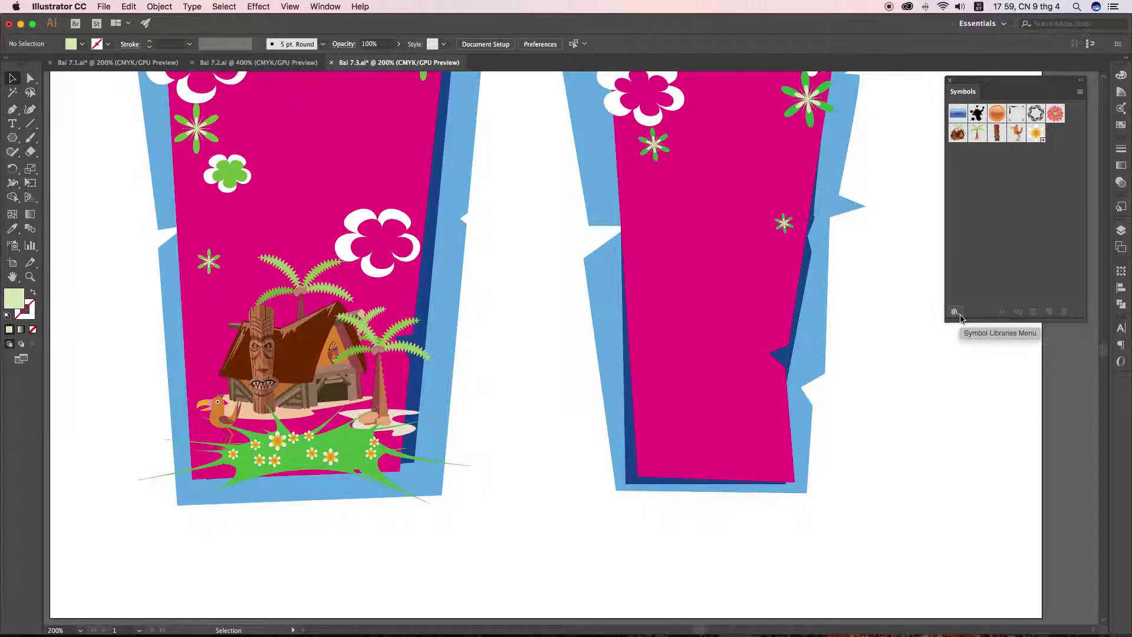
{"action": "left_click", "coordinate": [956, 313]}
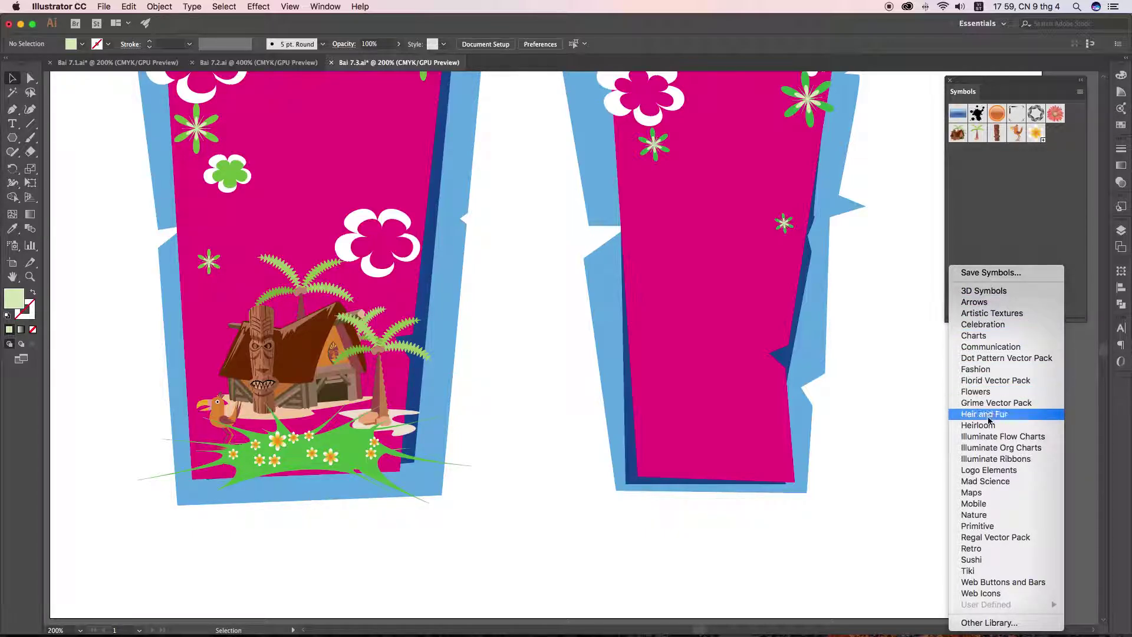
{"action": "left_click", "coordinate": [983, 324]}
{"action": "left_click_drag", "start_coordinate": [586, 302], "coordinate": [902, 218]}
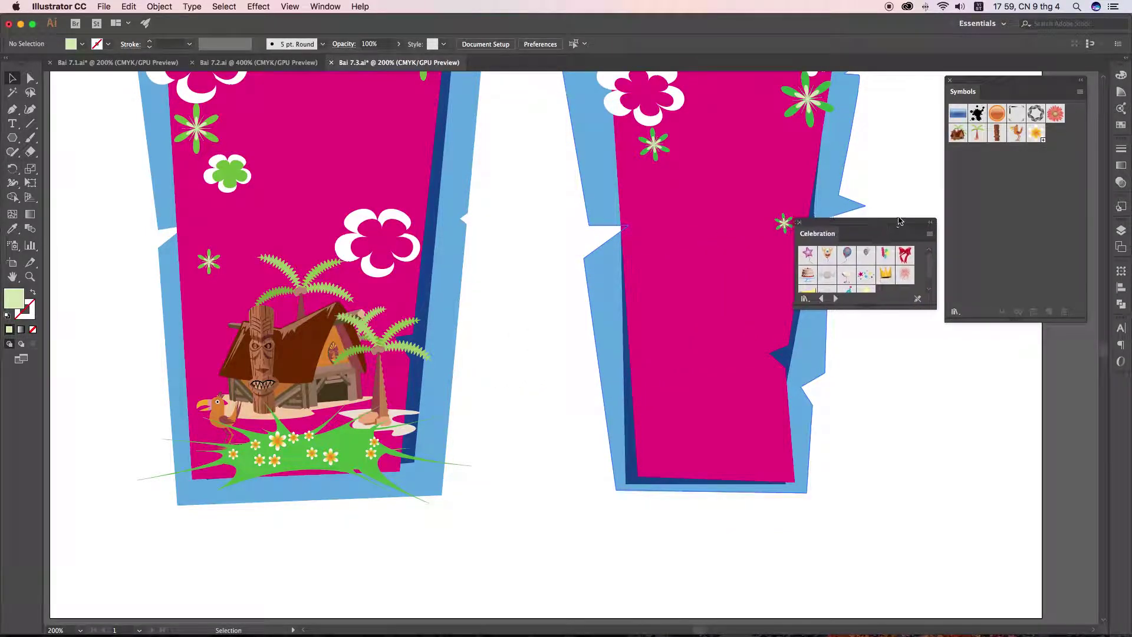
{"action": "left_click_drag", "start_coordinate": [881, 298], "coordinate": [882, 434]}
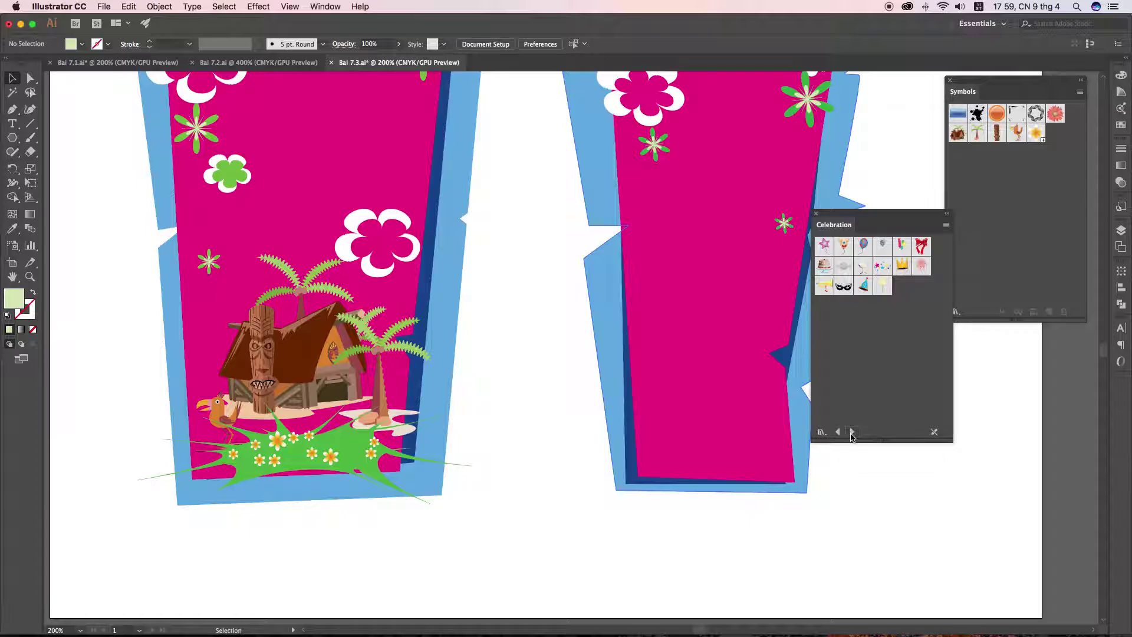
Step: Browse symbol libraries from Charts through Nature, Retro and Tiki to Web Buttons and Bars, then close the browser
{"action": "left_click", "coordinate": [852, 434]}
{"action": "left_click", "coordinate": [852, 433]}
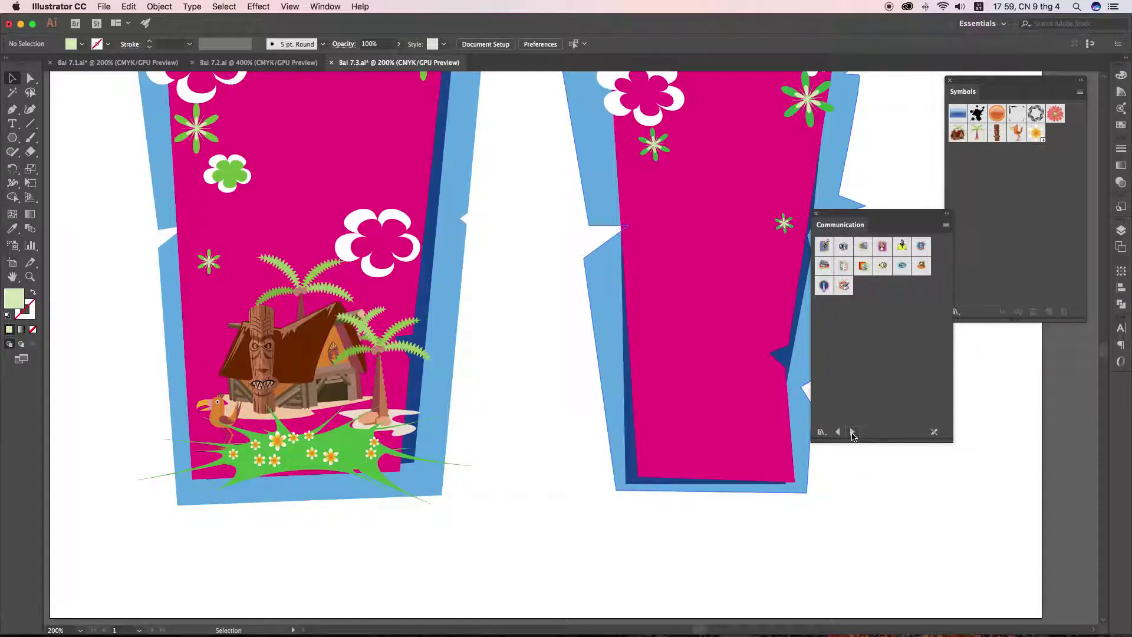
{"action": "left_click", "coordinate": [852, 432]}
{"action": "left_click", "coordinate": [853, 432]}
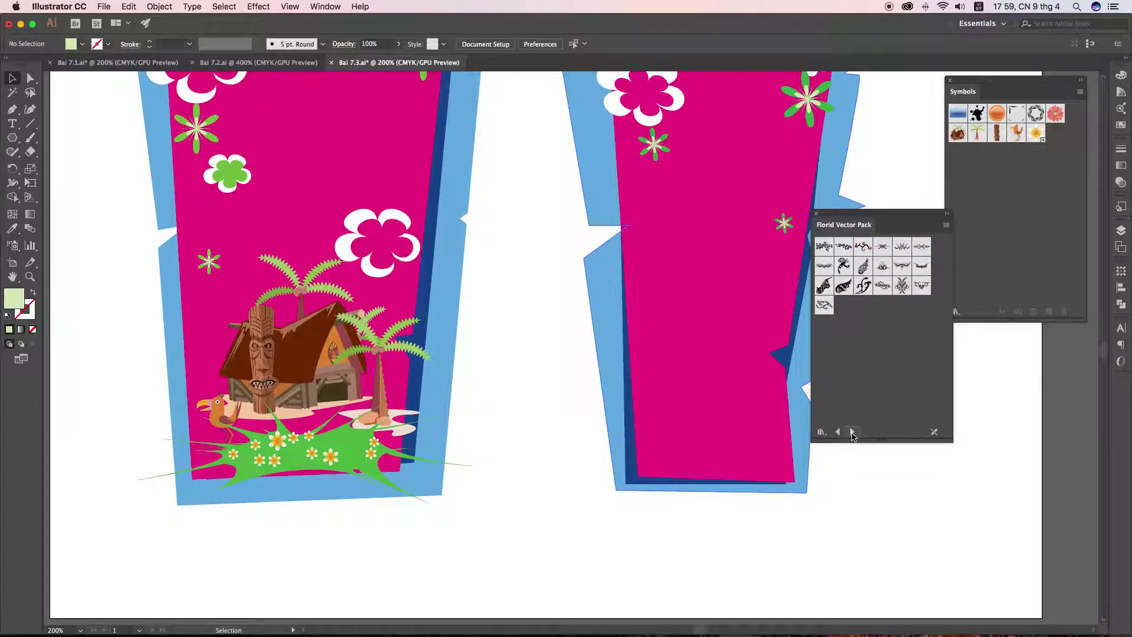
{"action": "left_click", "coordinate": [852, 432]}
{"action": "left_click", "coordinate": [852, 432]}
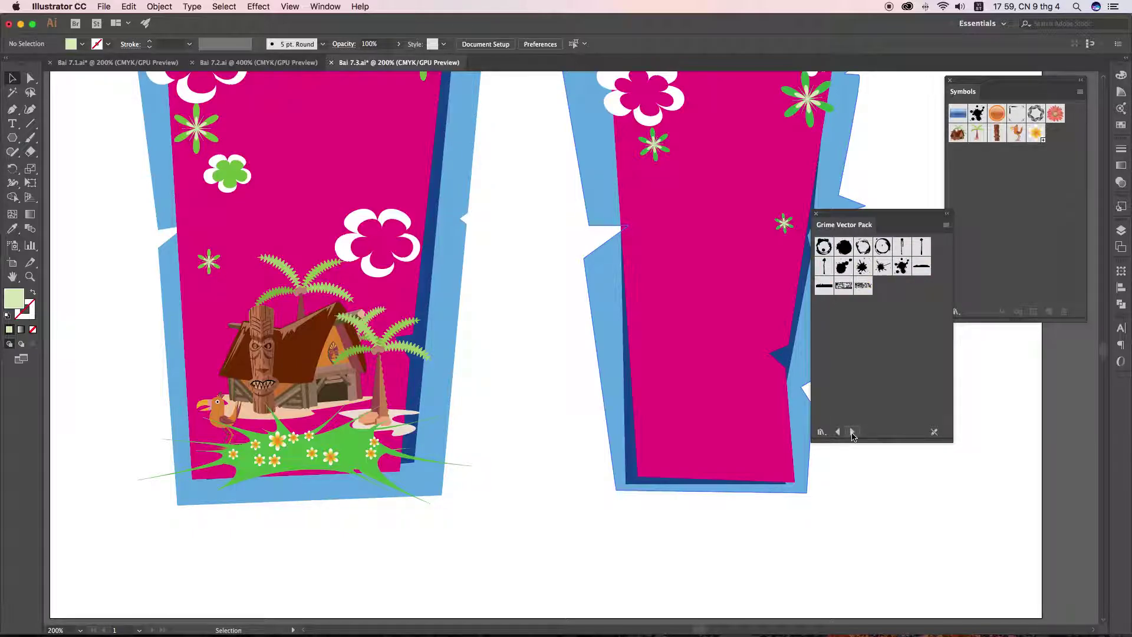
{"action": "left_click", "coordinate": [852, 432]}
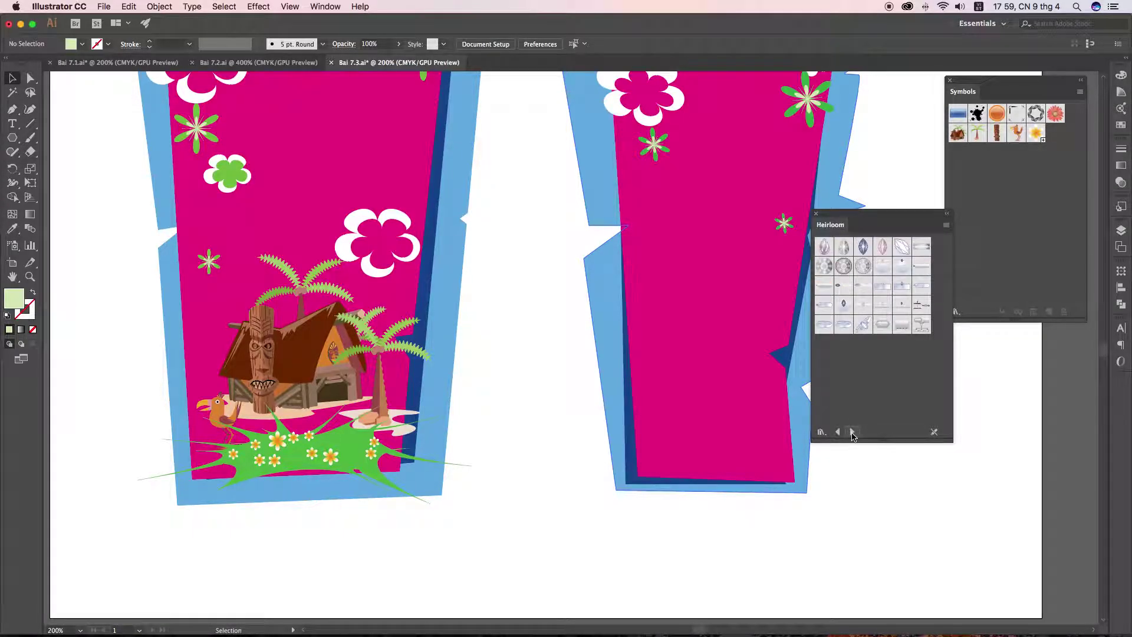
{"action": "left_click", "coordinate": [852, 433]}
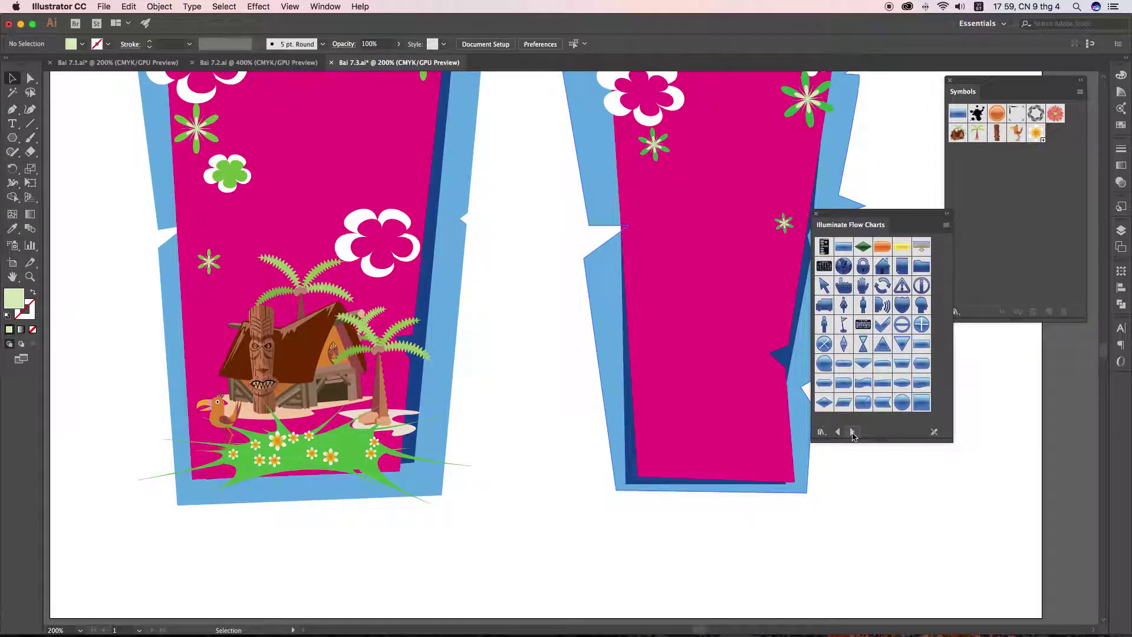
{"action": "left_click", "coordinate": [852, 432]}
{"action": "left_click", "coordinate": [838, 432]}
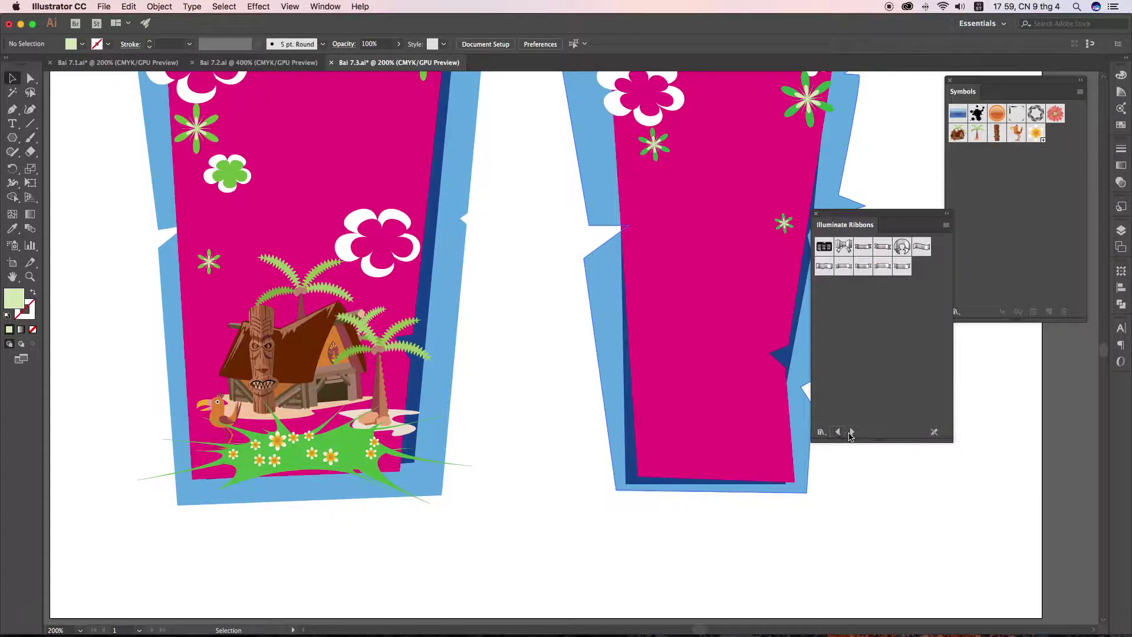
{"action": "left_click", "coordinate": [852, 432]}
{"action": "left_click", "coordinate": [852, 433]}
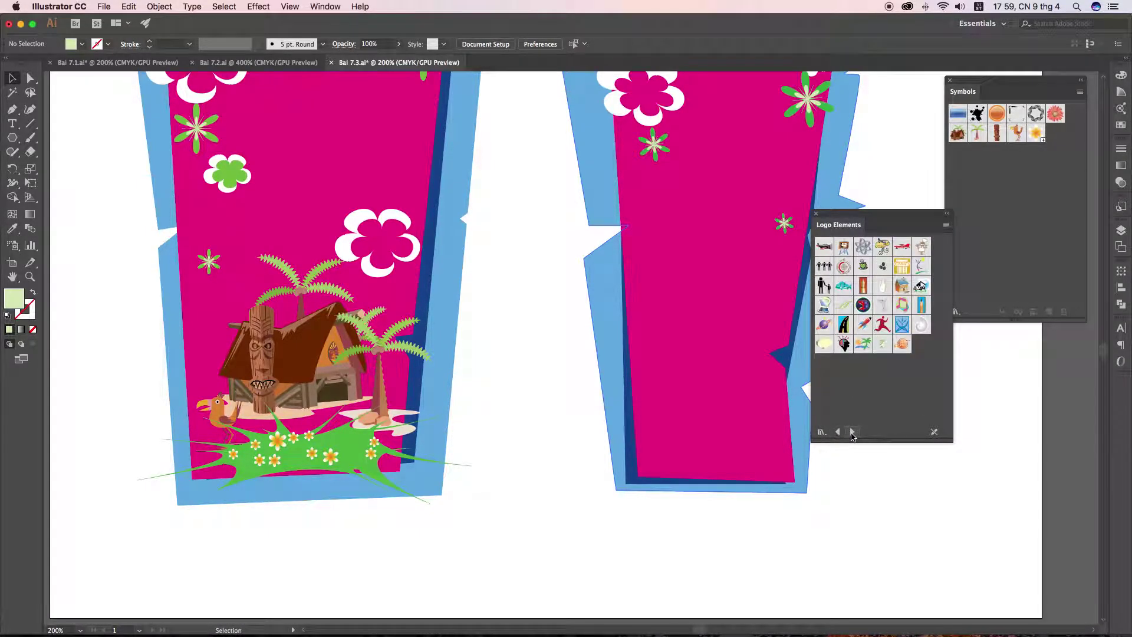
{"action": "left_click", "coordinate": [852, 433]}
{"action": "left_click", "coordinate": [852, 433]}
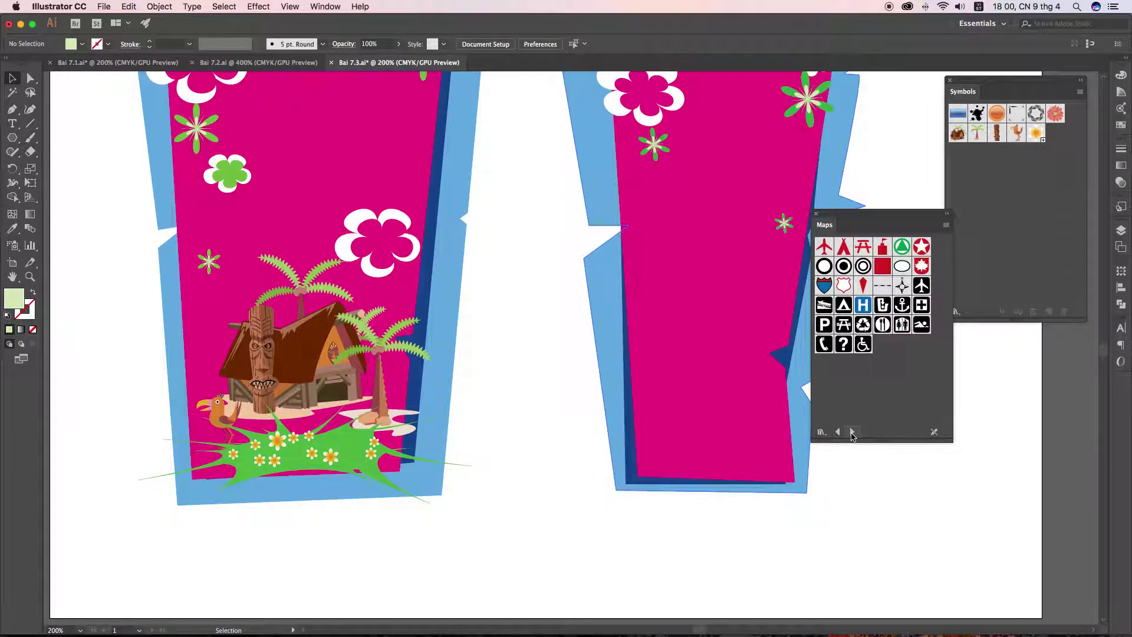
{"action": "left_click", "coordinate": [852, 432]}
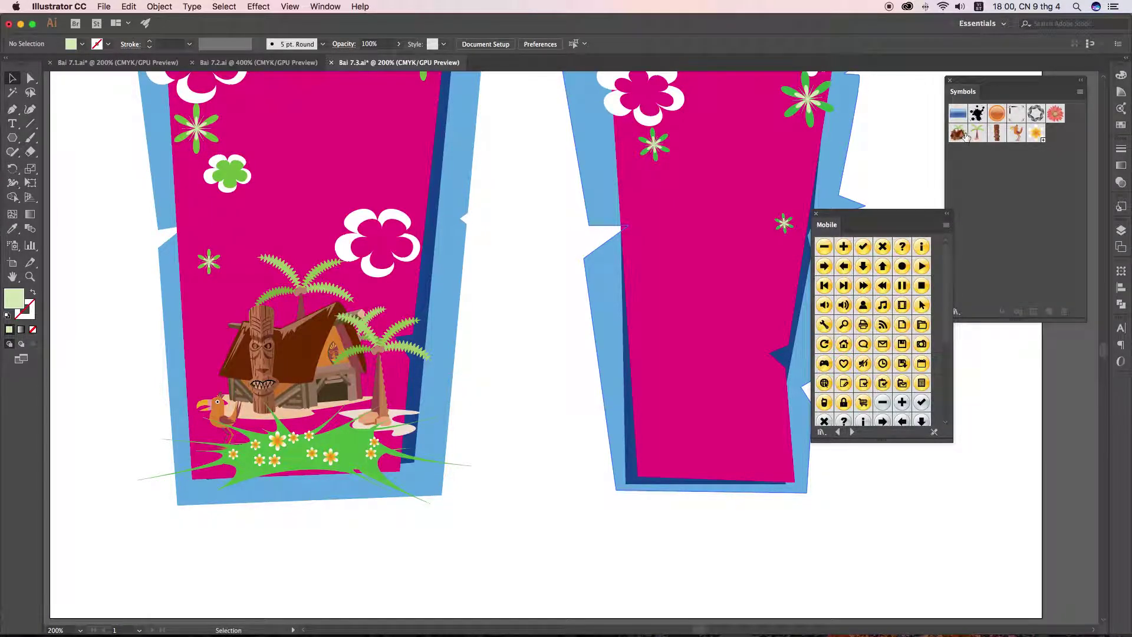
{"action": "left_click", "coordinate": [852, 432]}
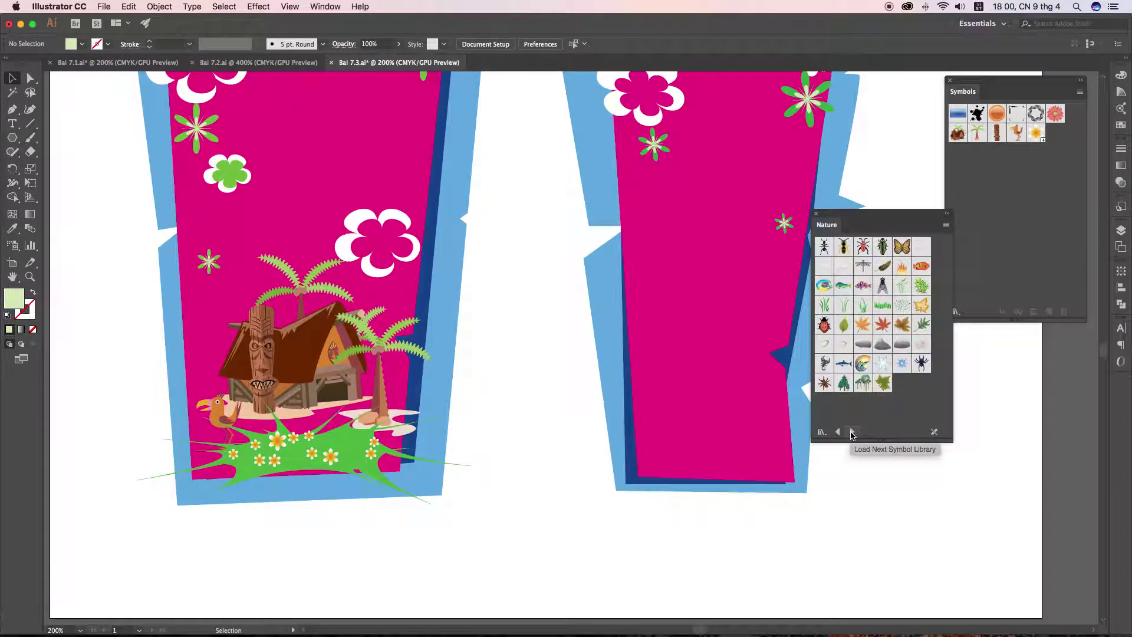
{"action": "left_click", "coordinate": [852, 432]}
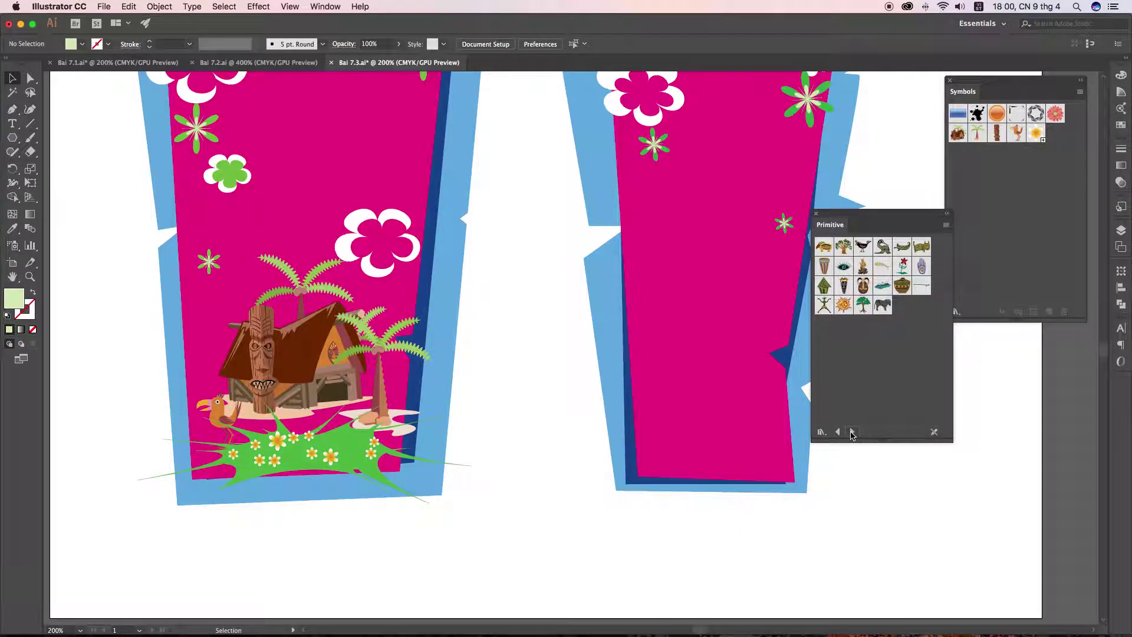
{"action": "left_click", "coordinate": [852, 432]}
{"action": "left_click", "coordinate": [839, 431]}
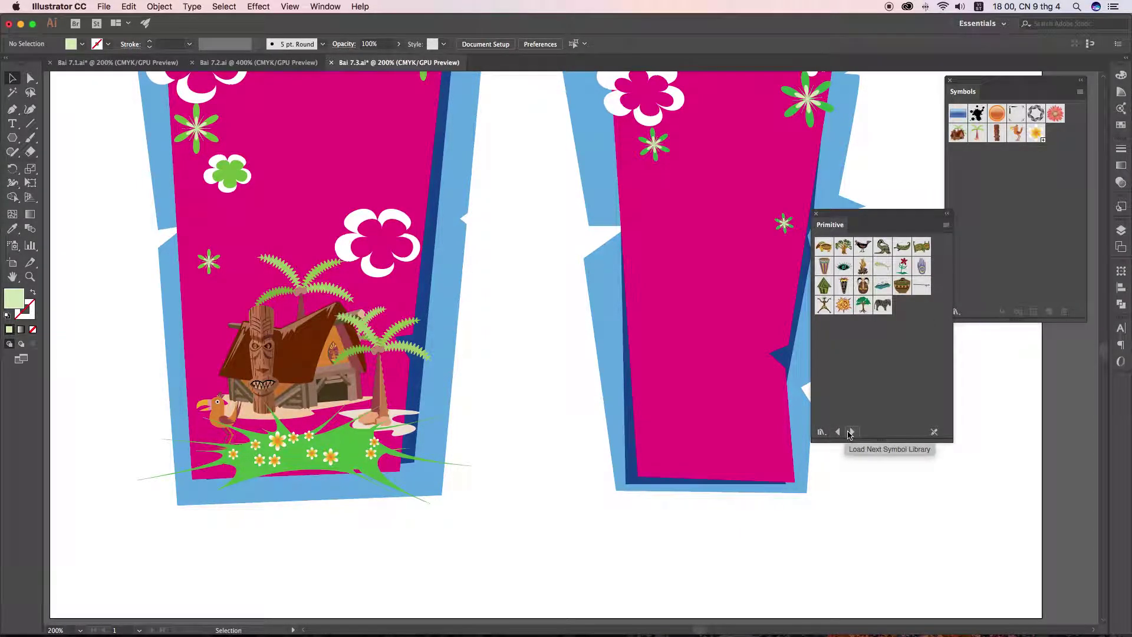
{"action": "left_click", "coordinate": [851, 432]}
{"action": "left_click", "coordinate": [851, 432]}
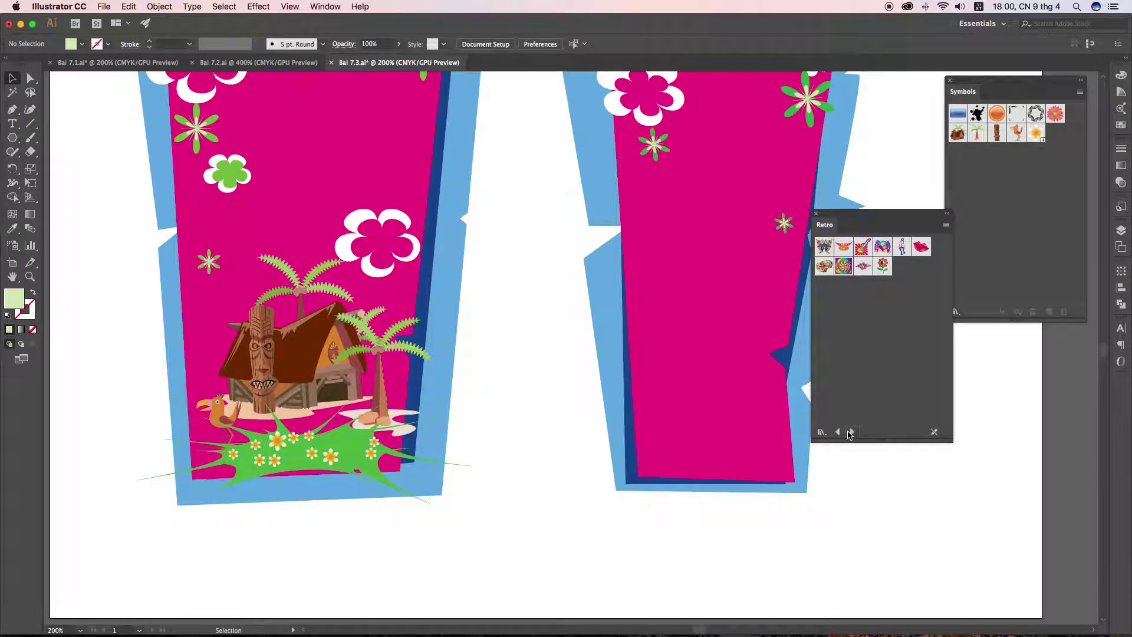
{"action": "left_click", "coordinate": [850, 433]}
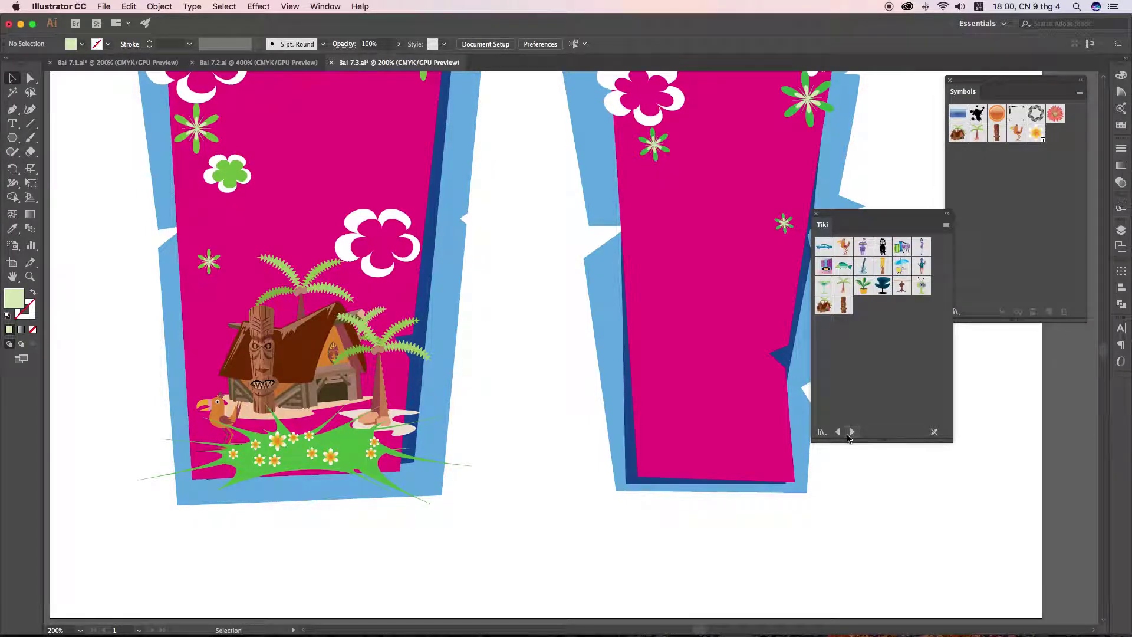
{"action": "left_click", "coordinate": [853, 432]}
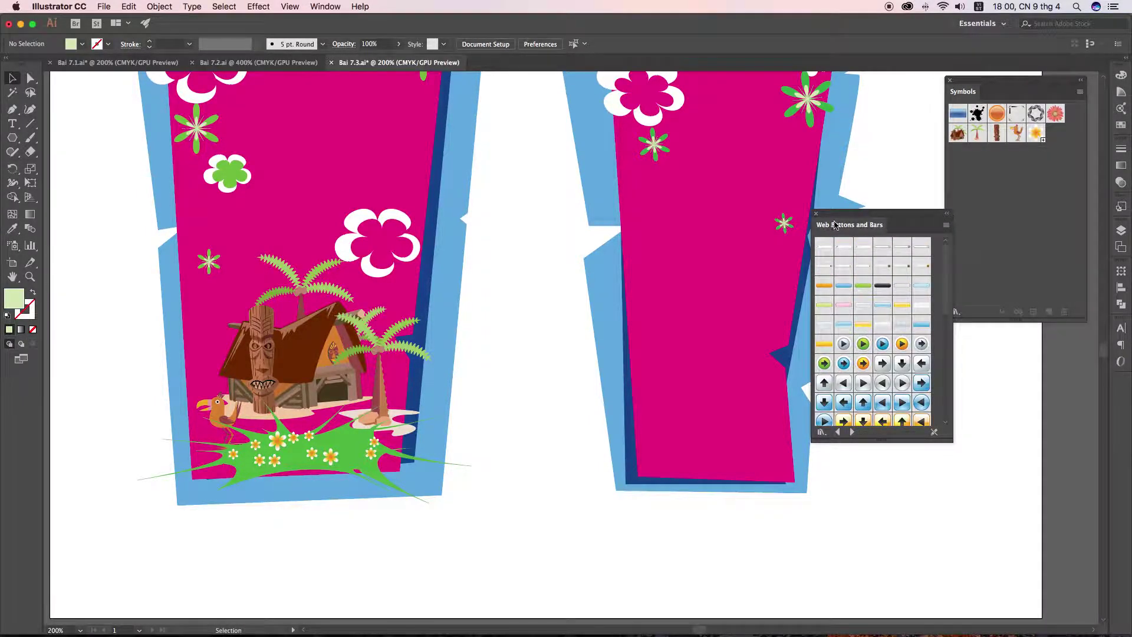
{"action": "left_click", "coordinate": [816, 215]}
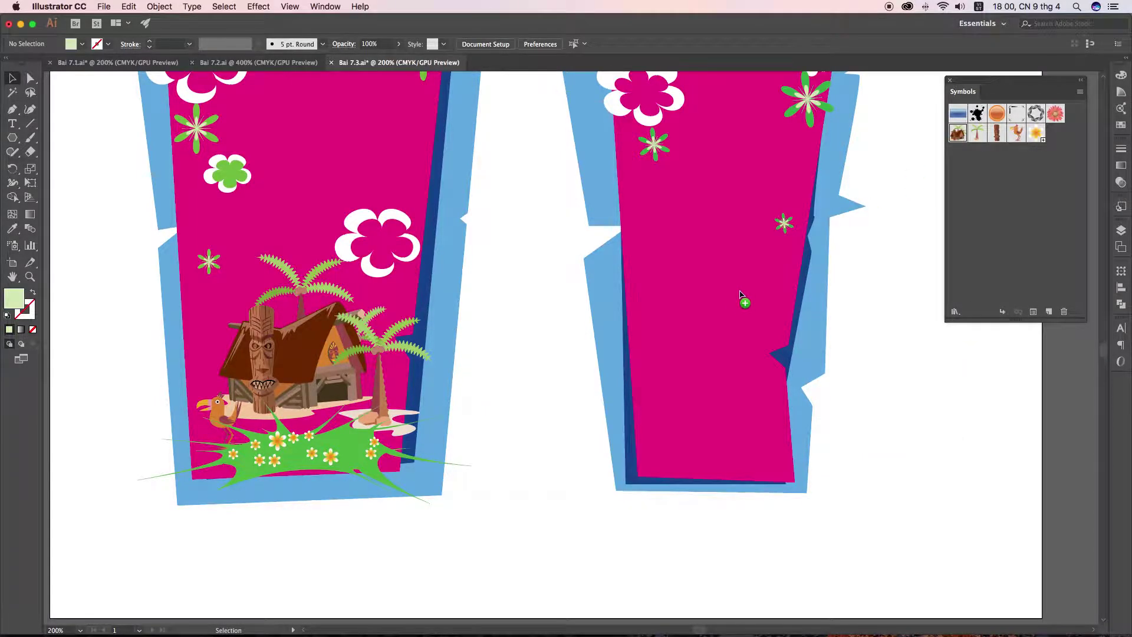
{"action": "left_click_drag", "start_coordinate": [742, 294], "coordinate": [717, 307]}
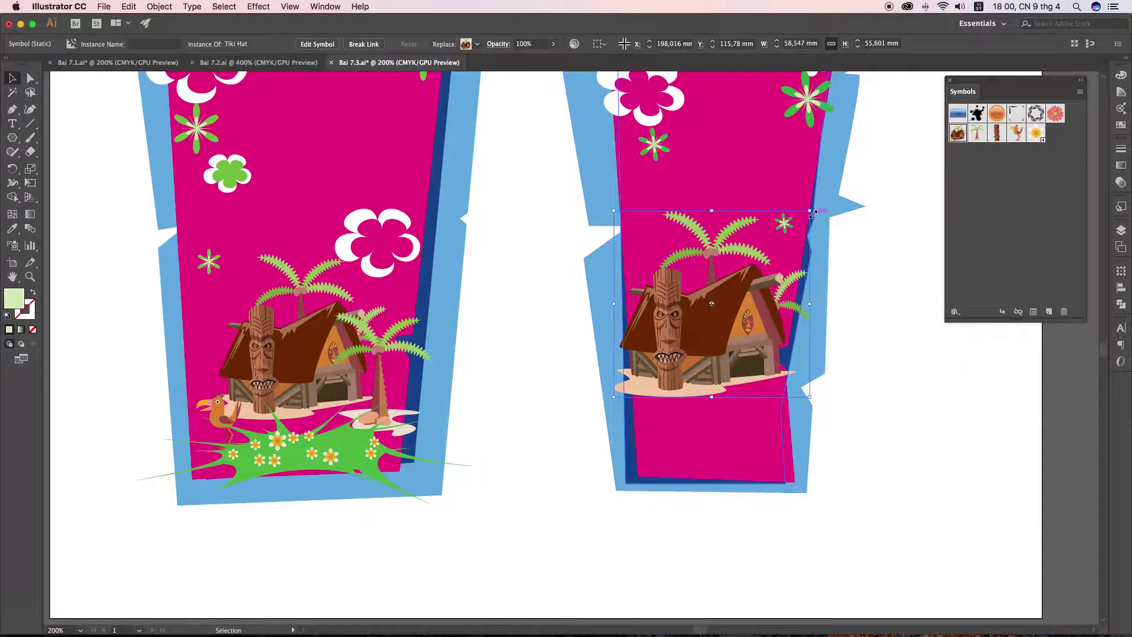
{"action": "left_click_drag", "start_coordinate": [812, 214], "coordinate": [762, 256]}
{"action": "left_click_drag", "start_coordinate": [686, 357], "coordinate": [719, 355]}
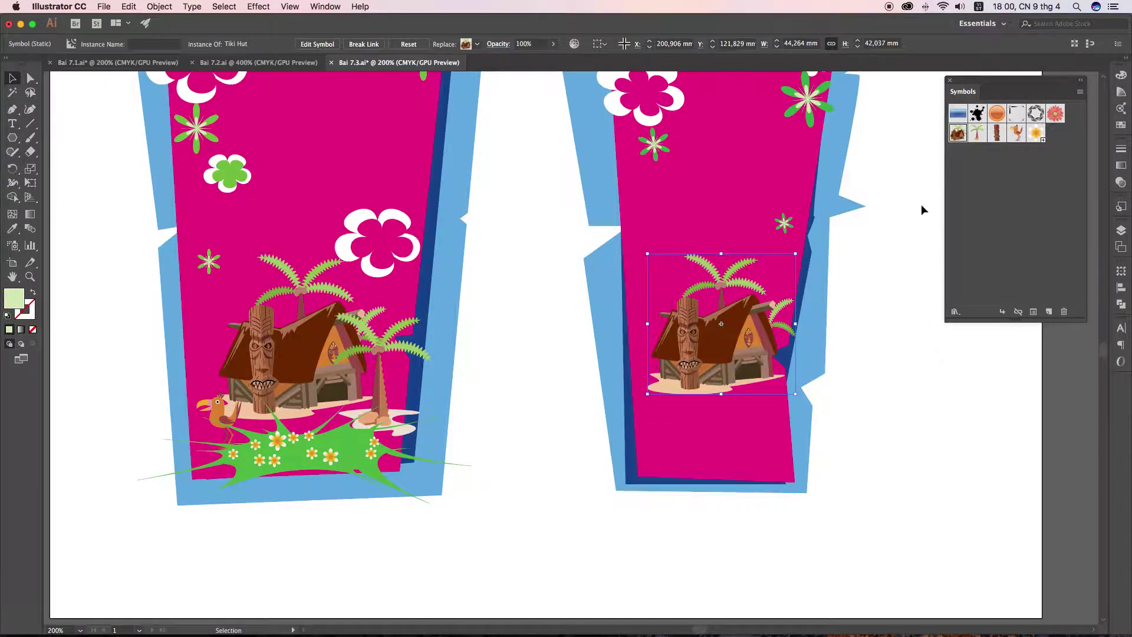
{"action": "mouse_move", "coordinate": [1003, 137]}
{"action": "left_mouse_down"}
{"action": "mouse_move", "coordinate": [726, 235]}
{"action": "mouse_move", "coordinate": [1032, 156]}
{"action": "left_mouse_up"}
{"action": "left_click_drag", "start_coordinate": [906, 253], "coordinate": [777, 396]}
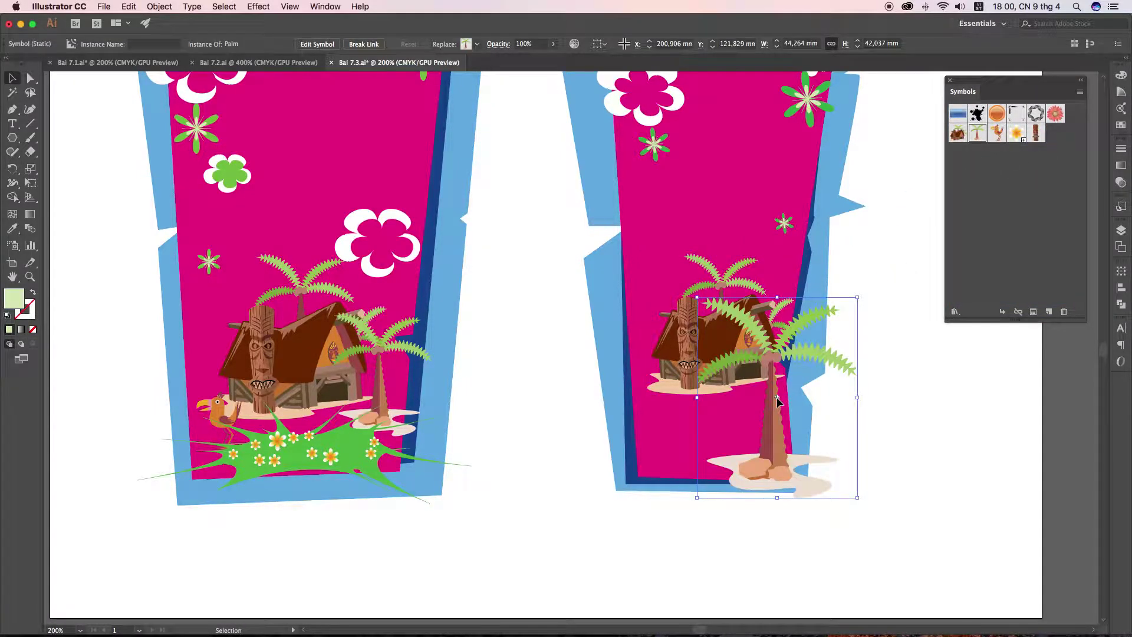
{"action": "left_click_drag", "start_coordinate": [862, 296], "coordinate": [795, 379]}
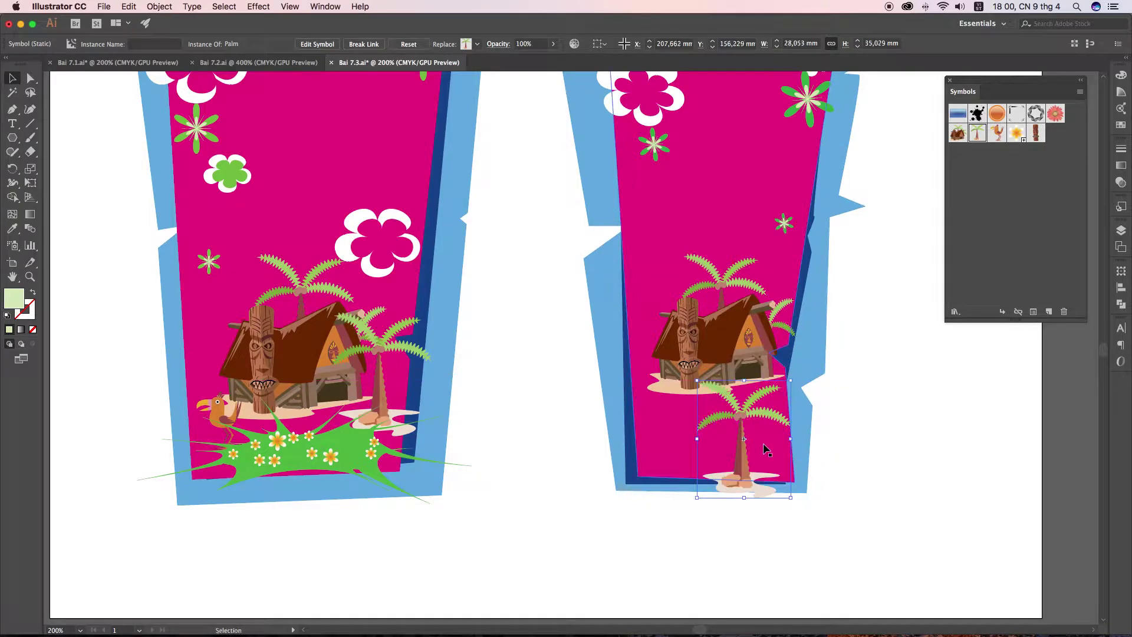
{"action": "left_click_drag", "start_coordinate": [748, 443], "coordinate": [772, 407]}
{"action": "key", "text": "ctrl+z"}
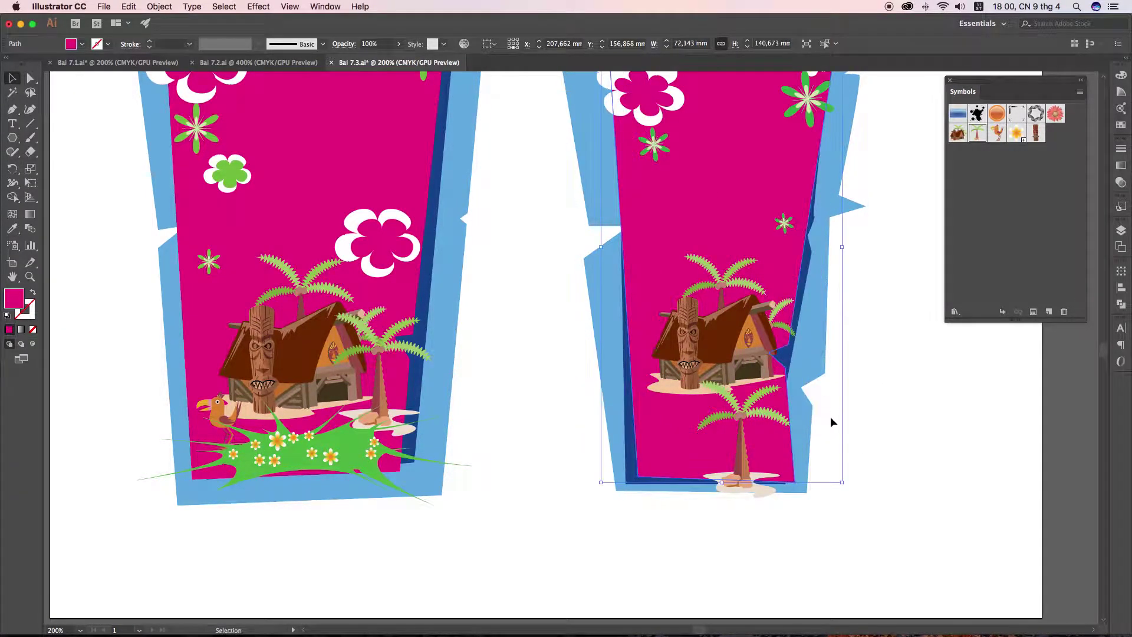
{"action": "left_click", "coordinate": [873, 425]}
{"action": "left_click_drag", "start_coordinate": [741, 448], "coordinate": [765, 400]}
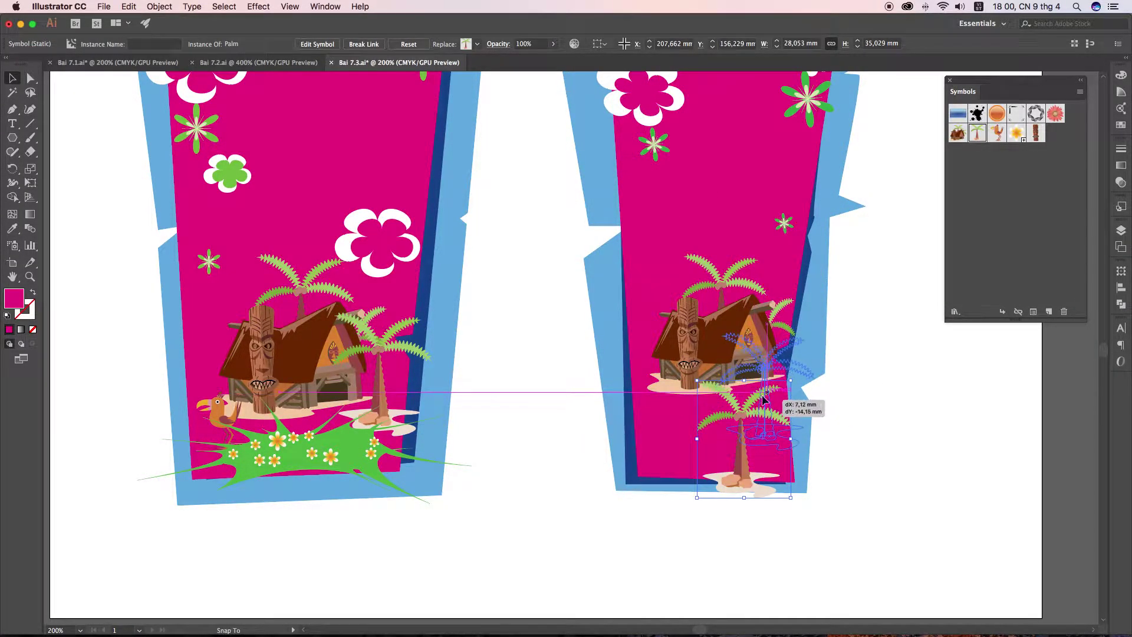
{"action": "left_click_drag", "start_coordinate": [816, 334], "coordinate": [798, 359]}
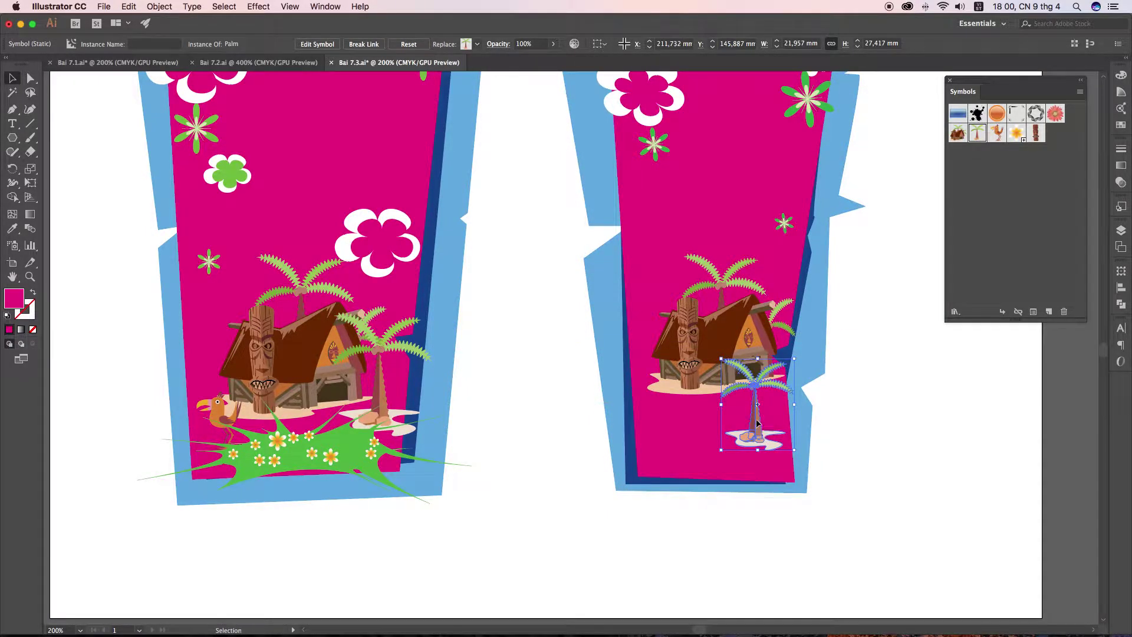
{"action": "left_click_drag", "start_coordinate": [780, 435], "coordinate": [782, 401]}
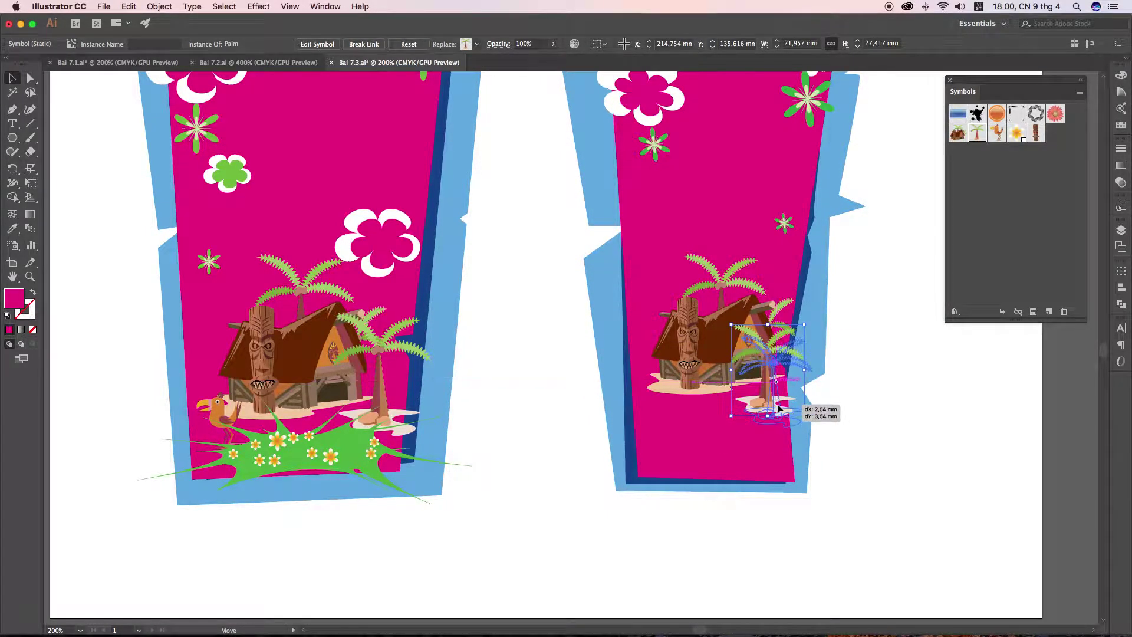
{"action": "left_click", "coordinate": [873, 408]}
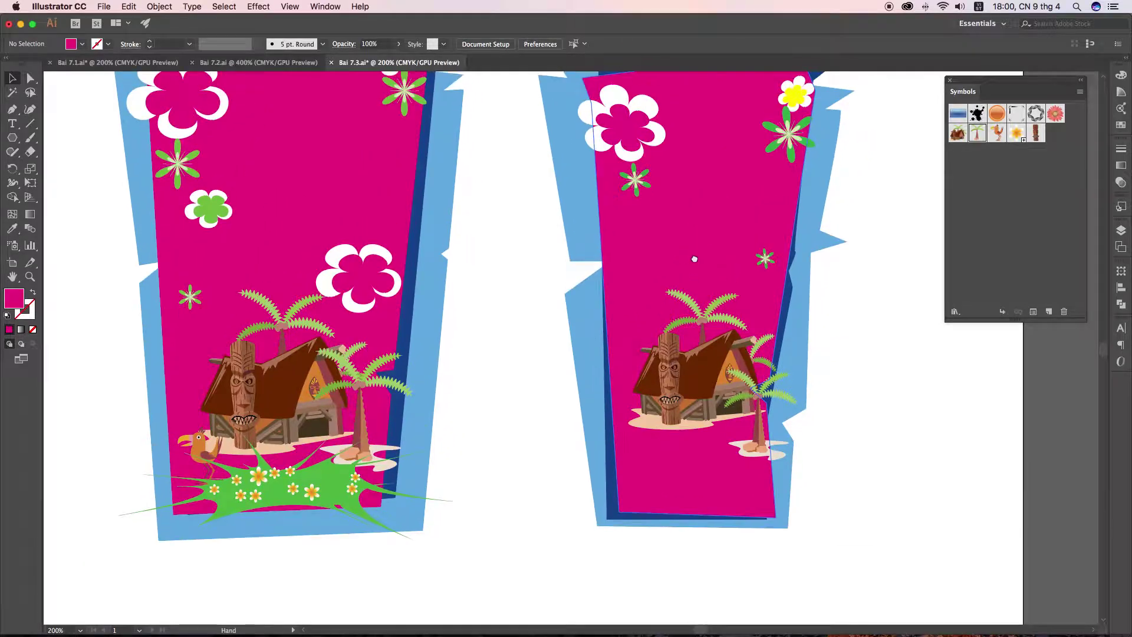
{"action": "left_click_drag", "start_coordinate": [711, 221], "coordinate": [698, 225]}
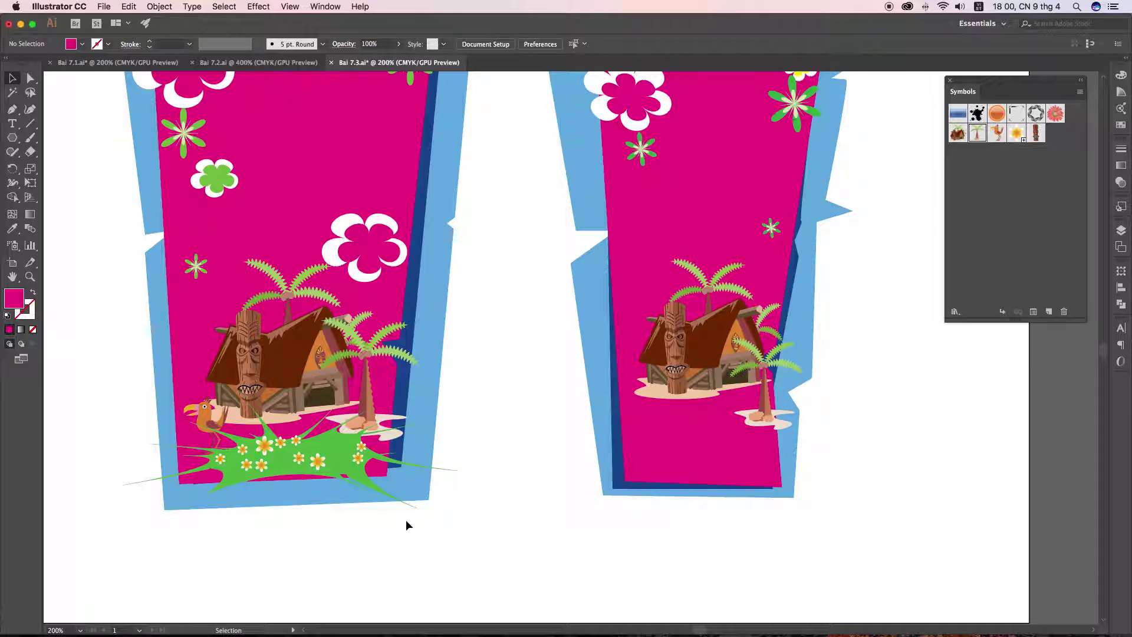
Step: Draw a closed jagged starburst path with the Pen along the right poster's bottom, under the tiki hut
{"action": "key", "text": "p"}
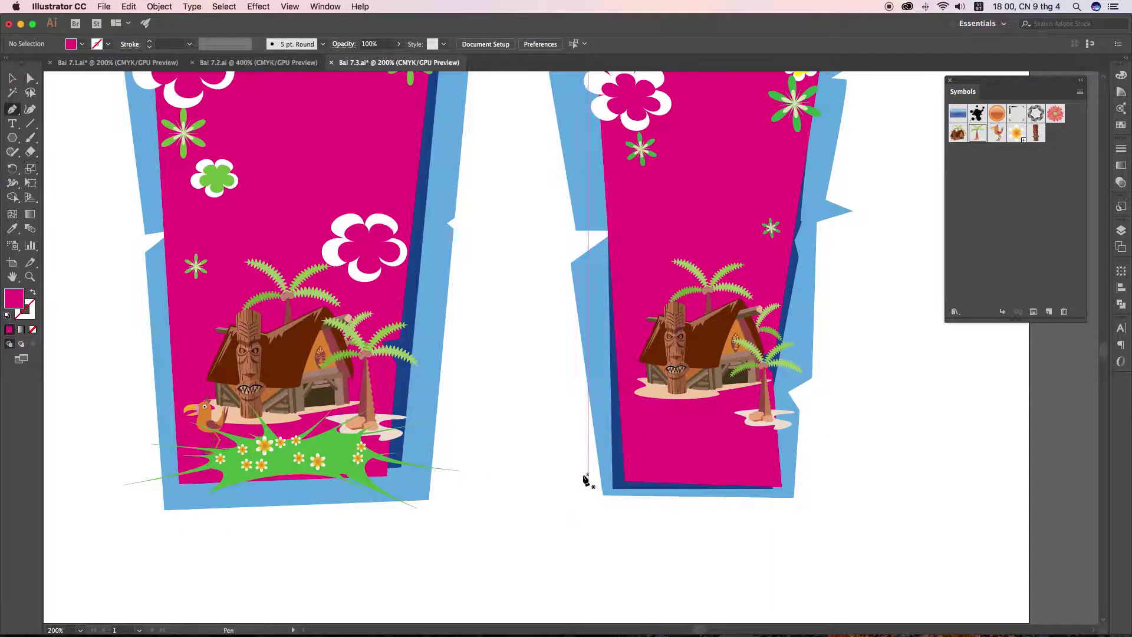
{"action": "mouse_move", "coordinate": [613, 470]}
{"action": "left_mouse_down"}
{"action": "mouse_move", "coordinate": [588, 481]}
{"action": "mouse_move", "coordinate": [659, 475]}
{"action": "mouse_move", "coordinate": [676, 502]}
{"action": "left_mouse_up"}
{"action": "left_click_drag", "start_coordinate": [769, 488], "coordinate": [776, 495]}
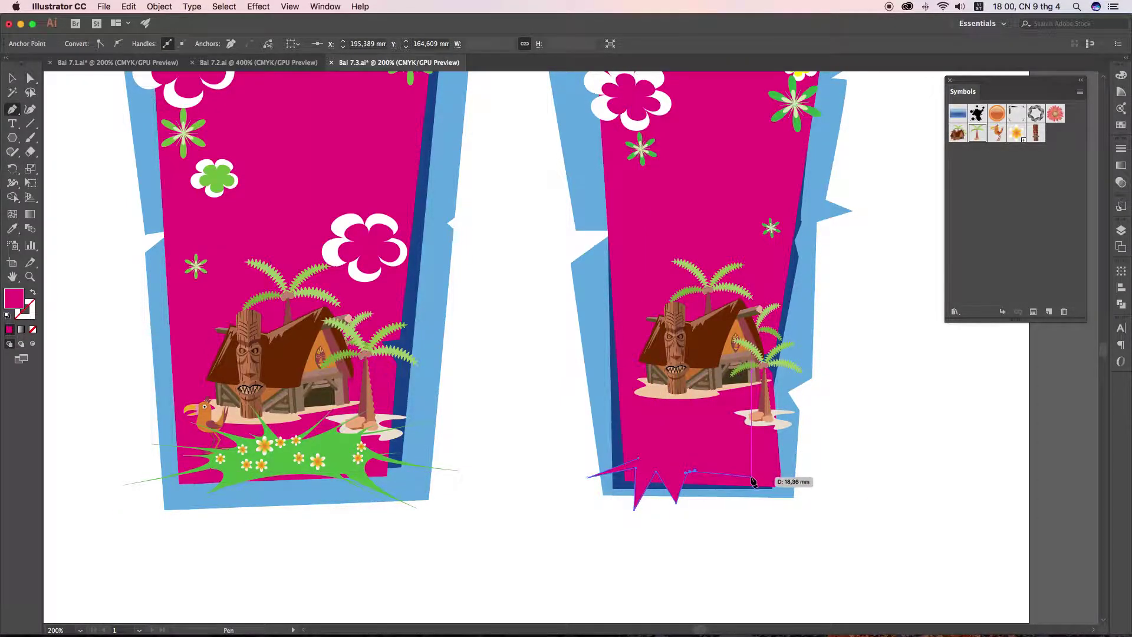
{"action": "left_click", "coordinate": [796, 488]}
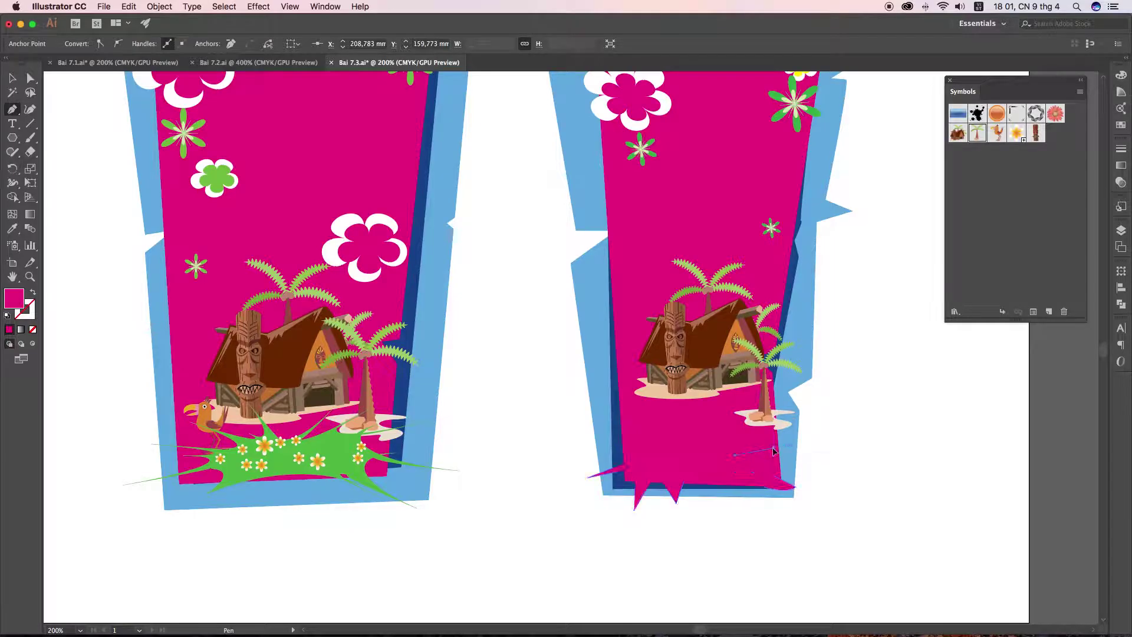
{"action": "mouse_move", "coordinate": [773, 447]}
{"action": "left_mouse_down"}
{"action": "mouse_move", "coordinate": [671, 428]}
{"action": "mouse_move", "coordinate": [649, 442]}
{"action": "left_mouse_up"}
{"action": "left_click", "coordinate": [733, 396]}
{"action": "left_click", "coordinate": [667, 399]}
{"action": "left_click", "coordinate": [631, 394]}
{"action": "left_click", "coordinate": [572, 432]}
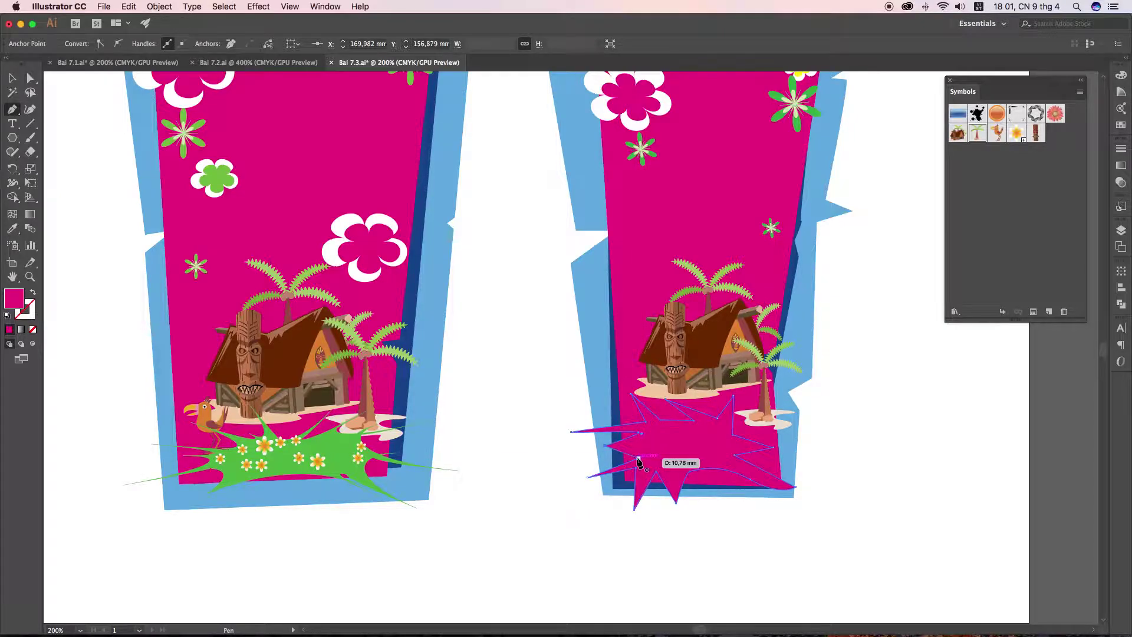
{"action": "left_click", "coordinate": [638, 459]}
Step: Fill the spiky shape with the left poster's grass green and nudge it down slightly
{"action": "key", "text": "v"}
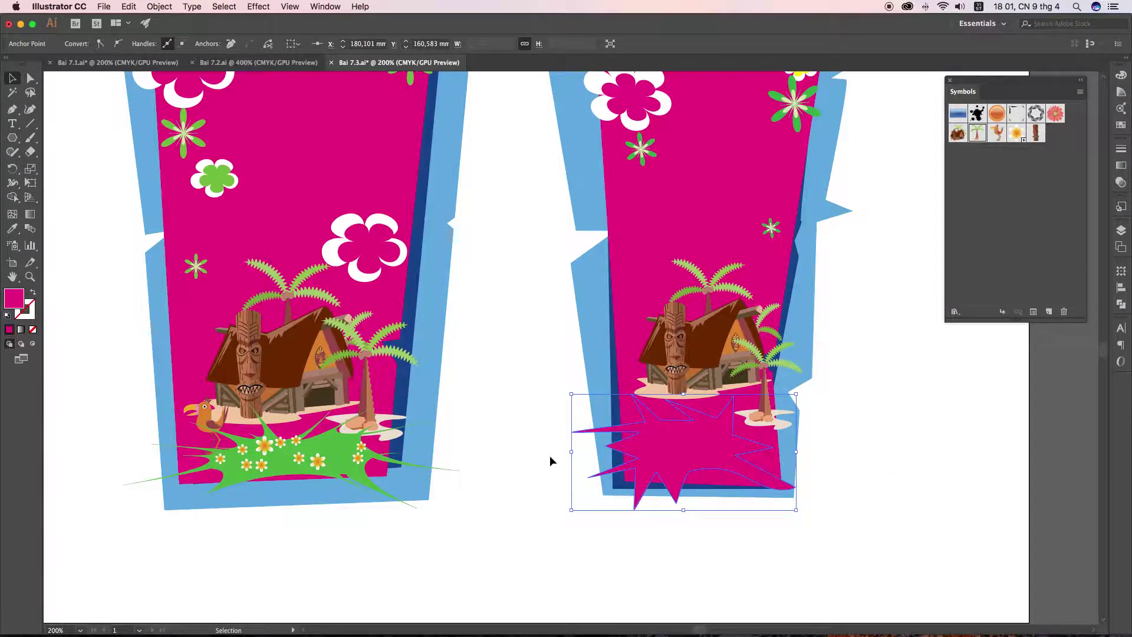
{"action": "key", "text": "i"}
{"action": "left_click", "coordinate": [349, 451]}
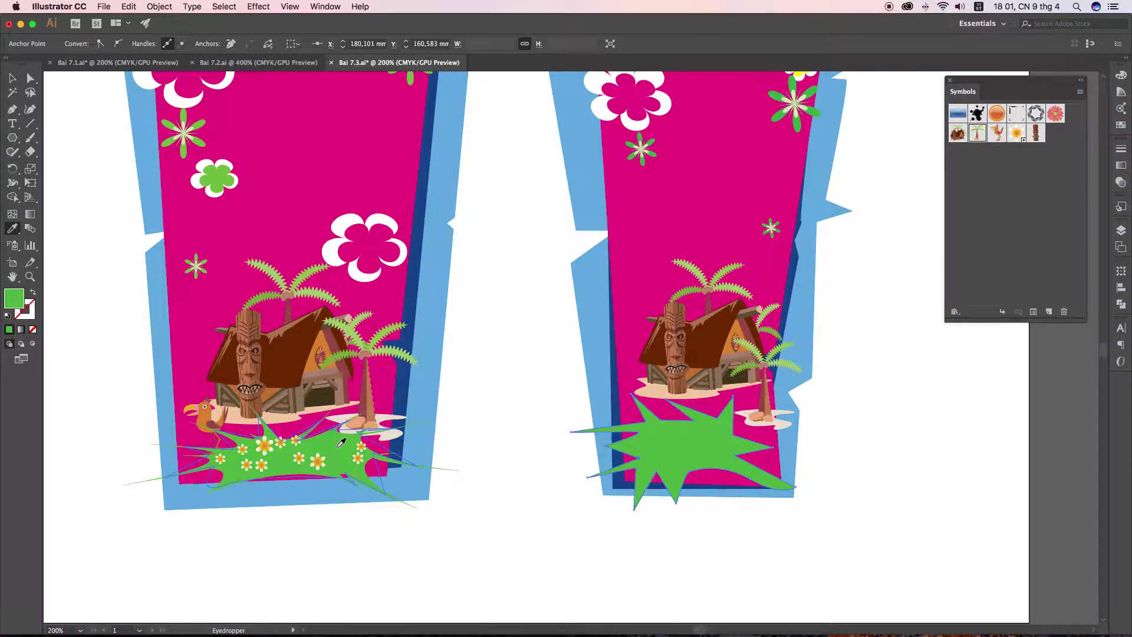
{"action": "key", "text": "v"}
{"action": "left_click_drag", "start_coordinate": [683, 466], "coordinate": [689, 474]}
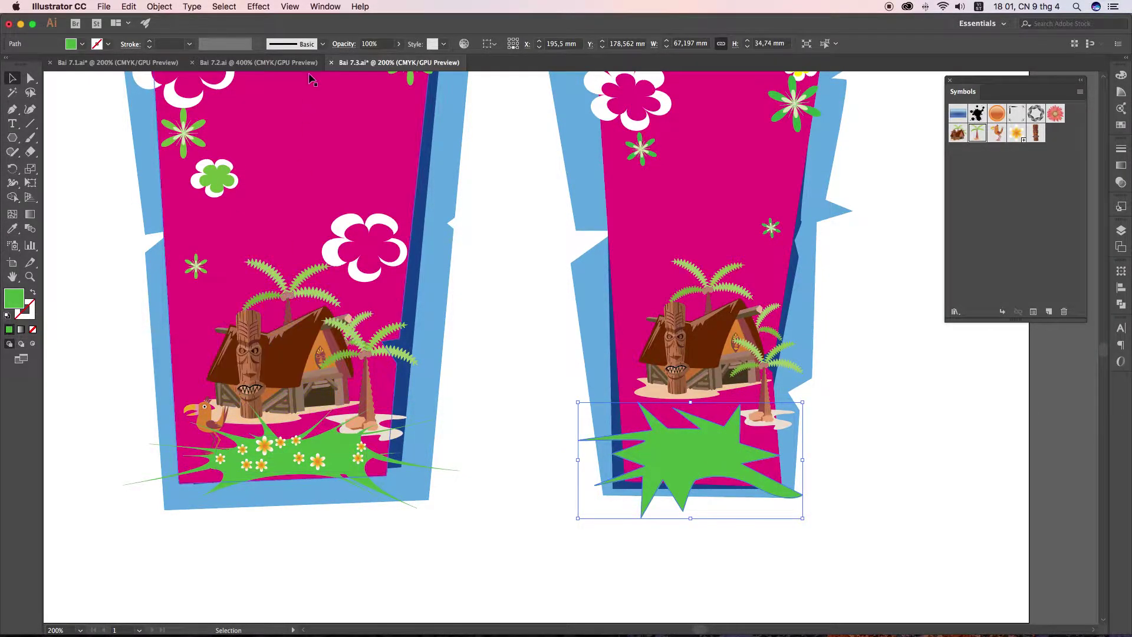
{"action": "left_click", "coordinate": [259, 6]}
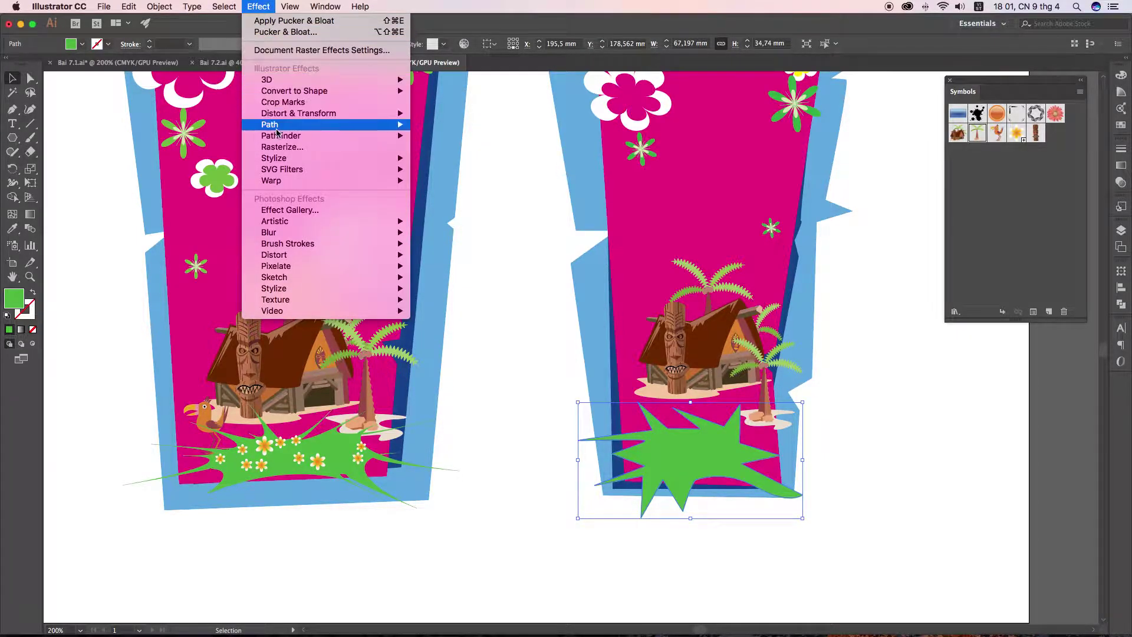
{"action": "mouse_move", "coordinate": [299, 113]}
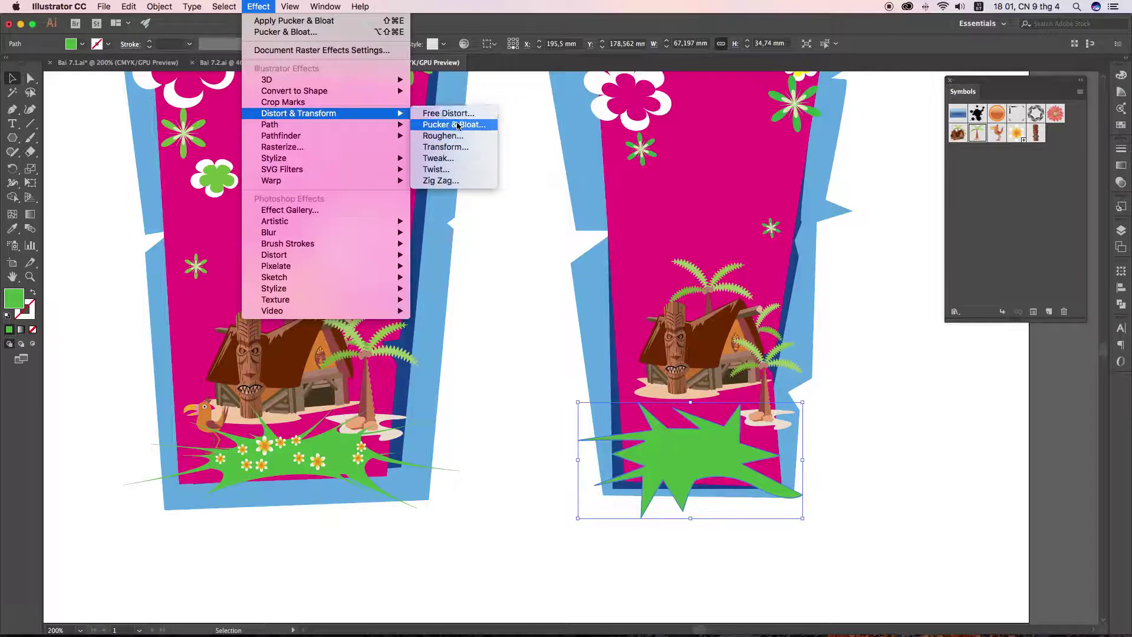
{"action": "left_click", "coordinate": [443, 292]}
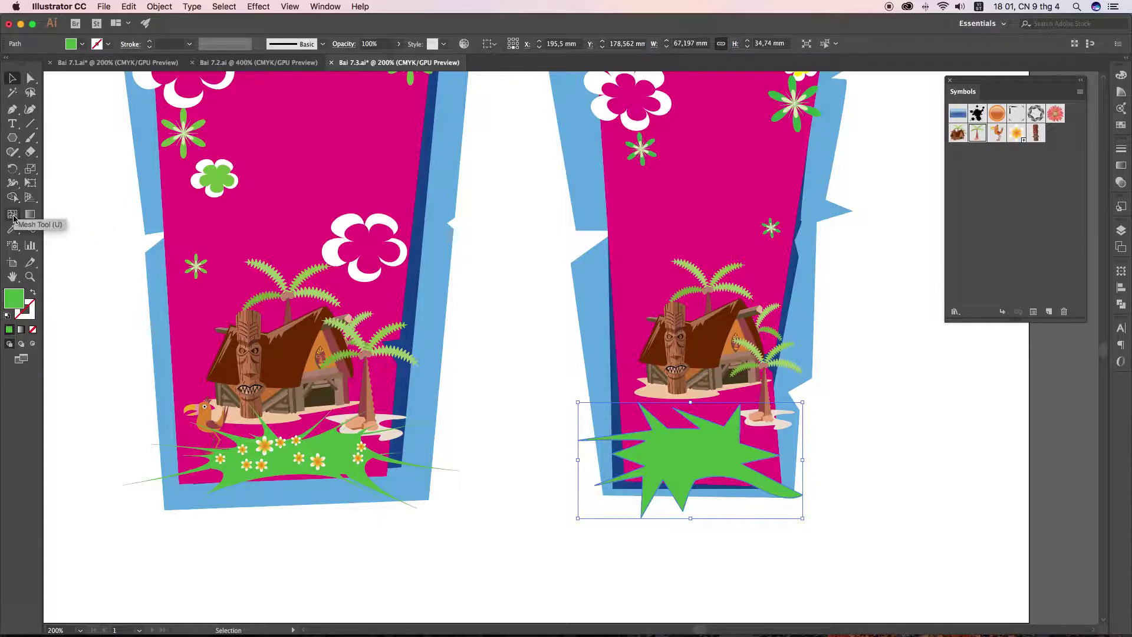
{"action": "left_click", "coordinate": [16, 187]}
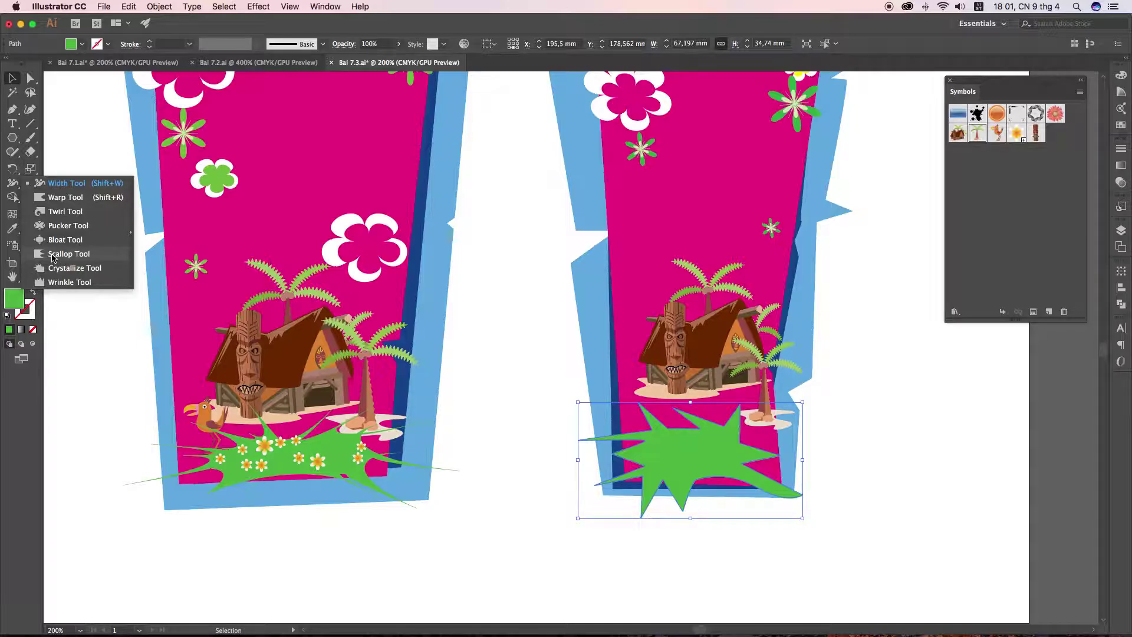
Step: Scallop the green shape's edges into a splash with the Scallop Tool at 20% intensity
{"action": "left_click", "coordinate": [53, 257]}
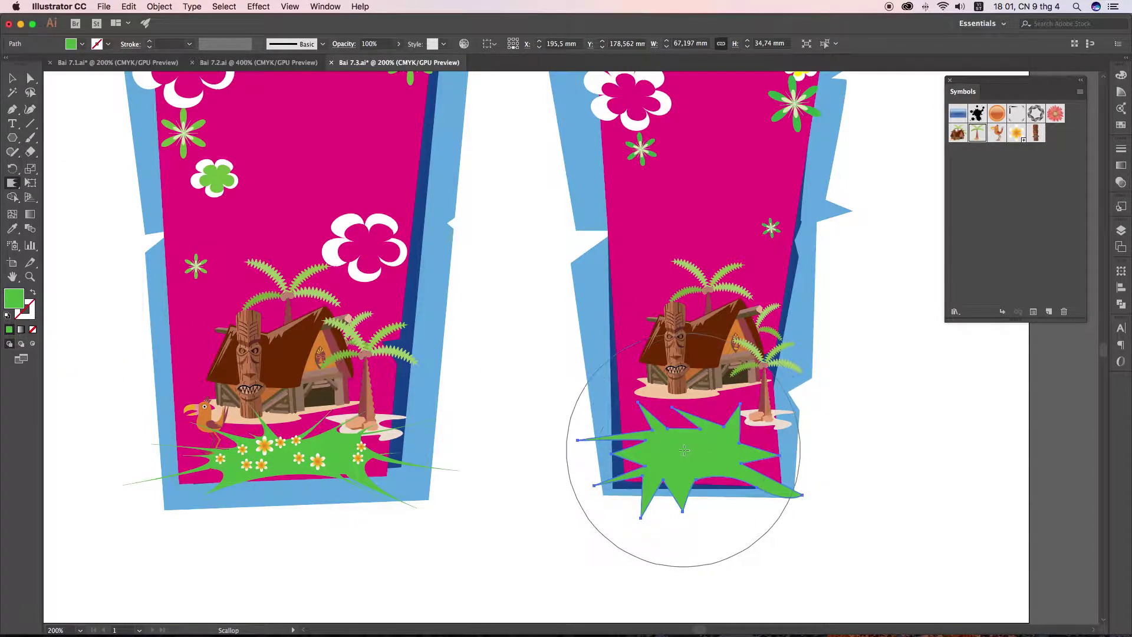
{"action": "left_click", "coordinate": [684, 450]}
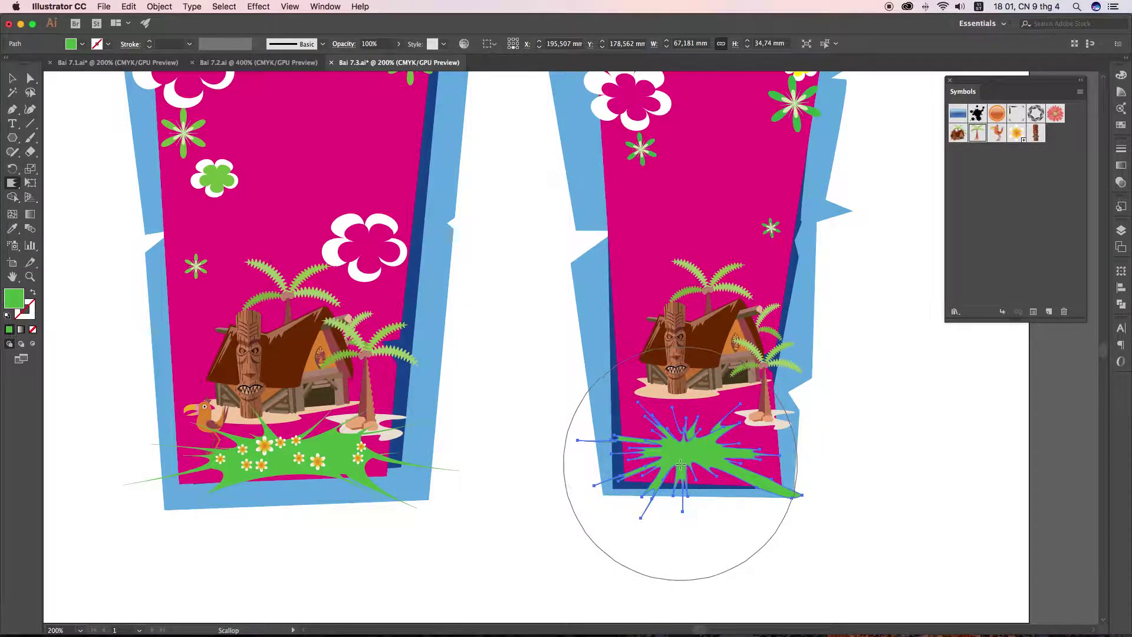
{"action": "key", "text": "Return"}
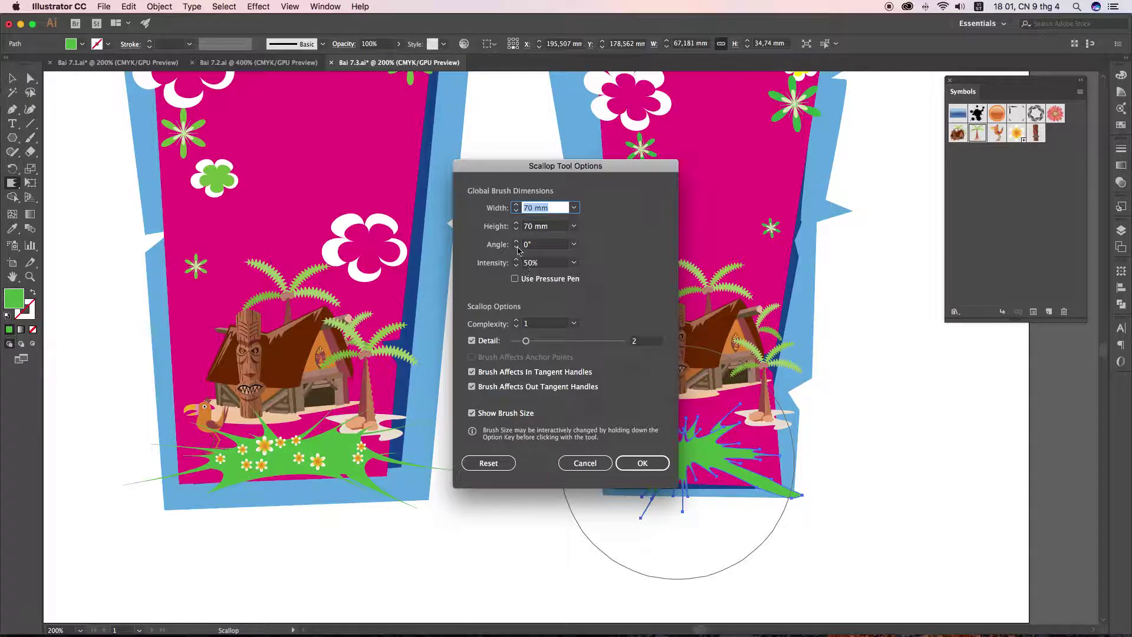
{"action": "left_click", "coordinate": [574, 263]}
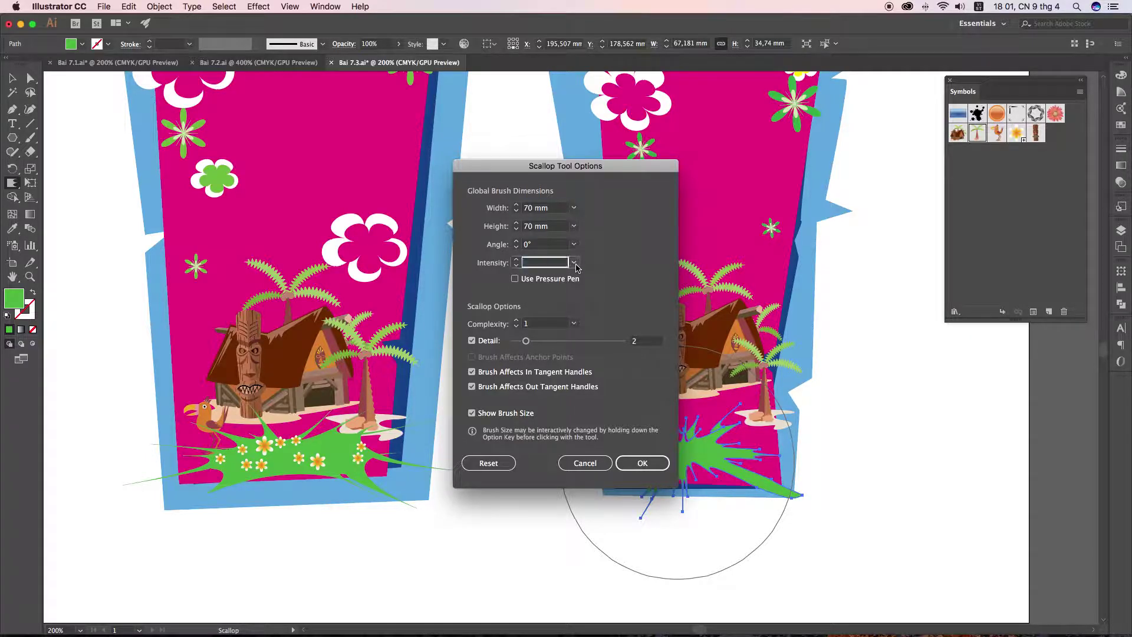
{"action": "left_click", "coordinate": [589, 302]}
{"action": "left_click", "coordinate": [643, 463]}
{"action": "left_click_drag", "start_coordinate": [655, 490], "coordinate": [688, 464]}
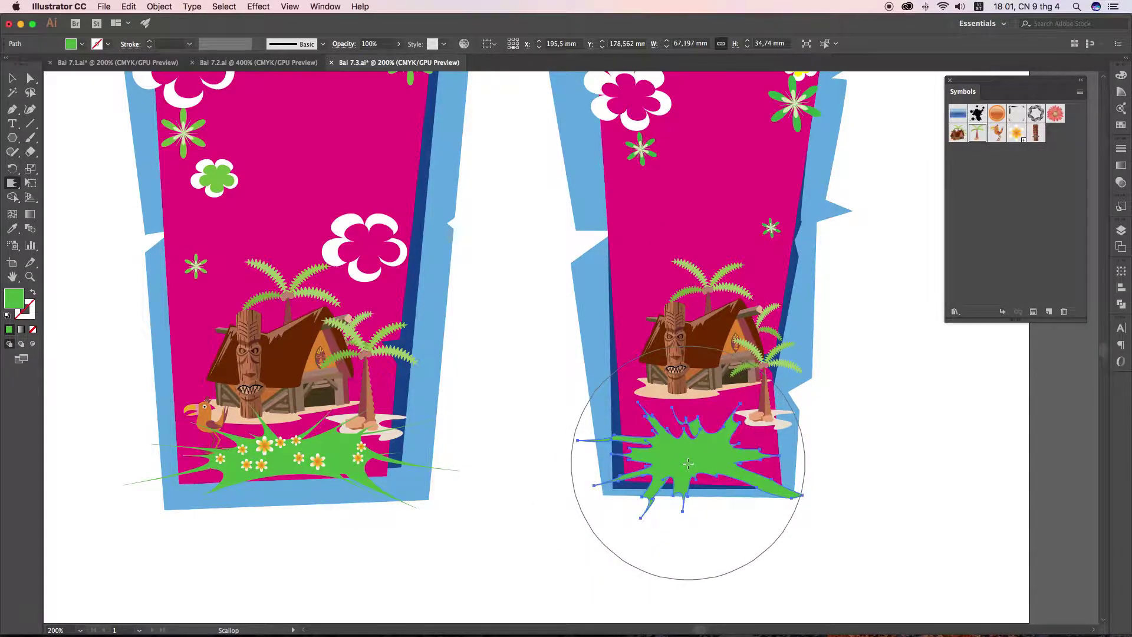
Step: Move the green splash slightly down and flatten it to about 28 mm tall
{"action": "key", "text": "v"}
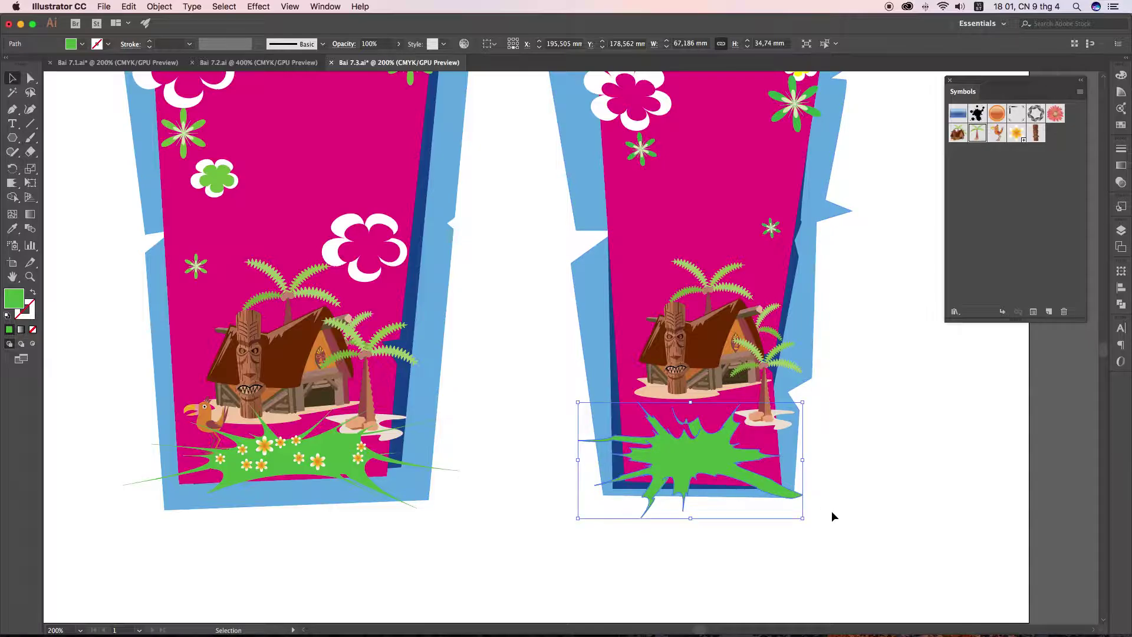
{"action": "left_click", "coordinate": [833, 516]}
{"action": "left_click_drag", "start_coordinate": [669, 477], "coordinate": [675, 482]}
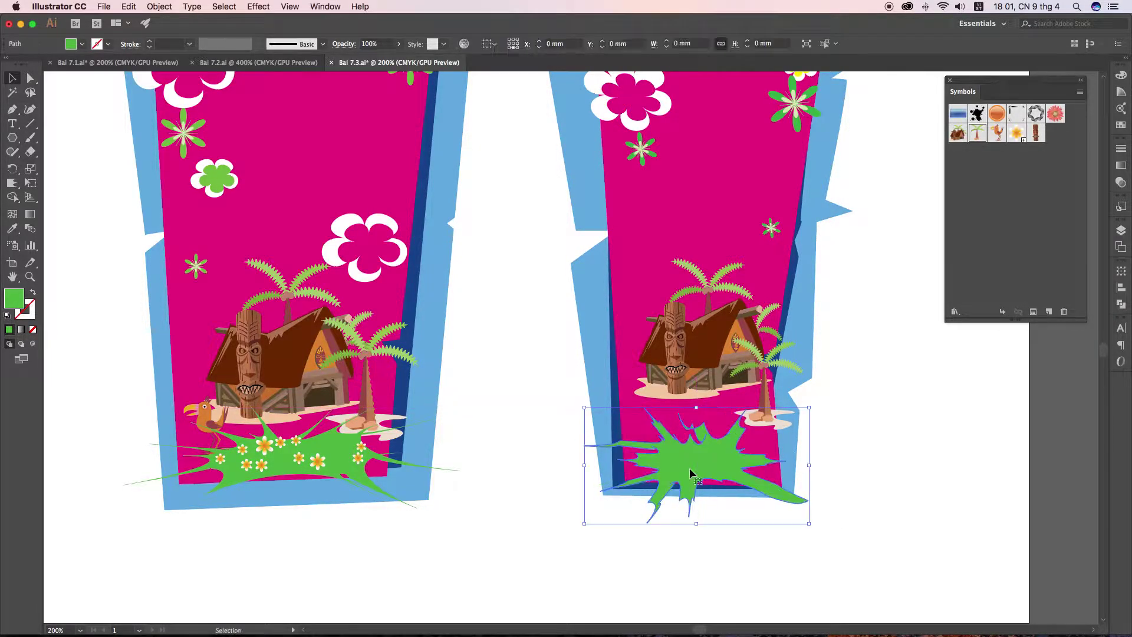
{"action": "left_click_drag", "start_coordinate": [696, 523], "coordinate": [696, 502]}
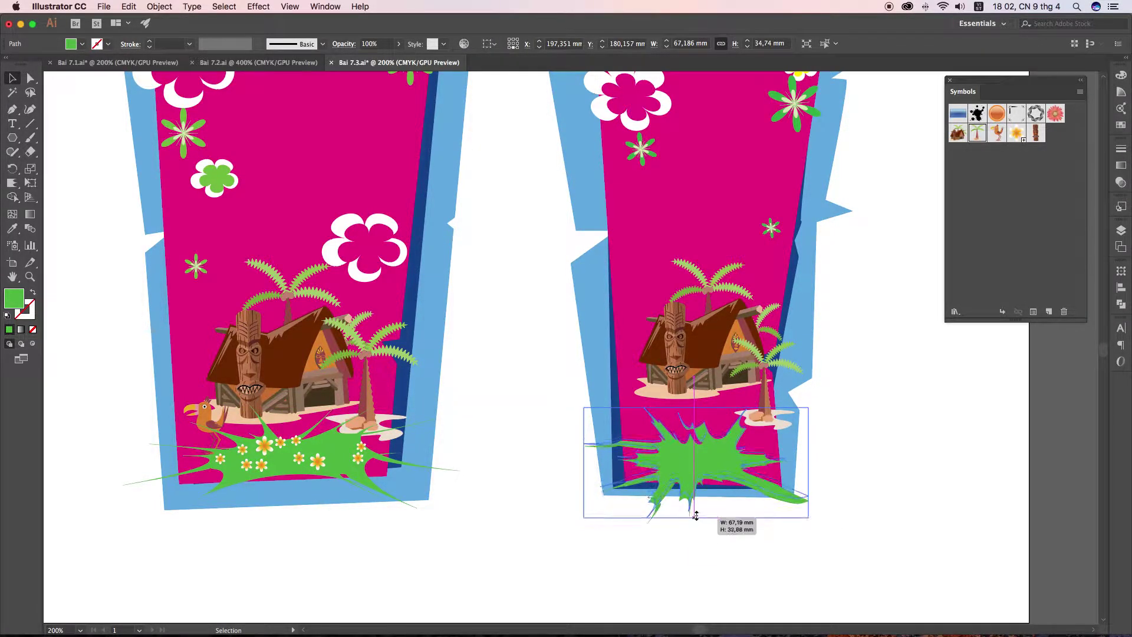
{"action": "left_click", "coordinate": [13, 187]}
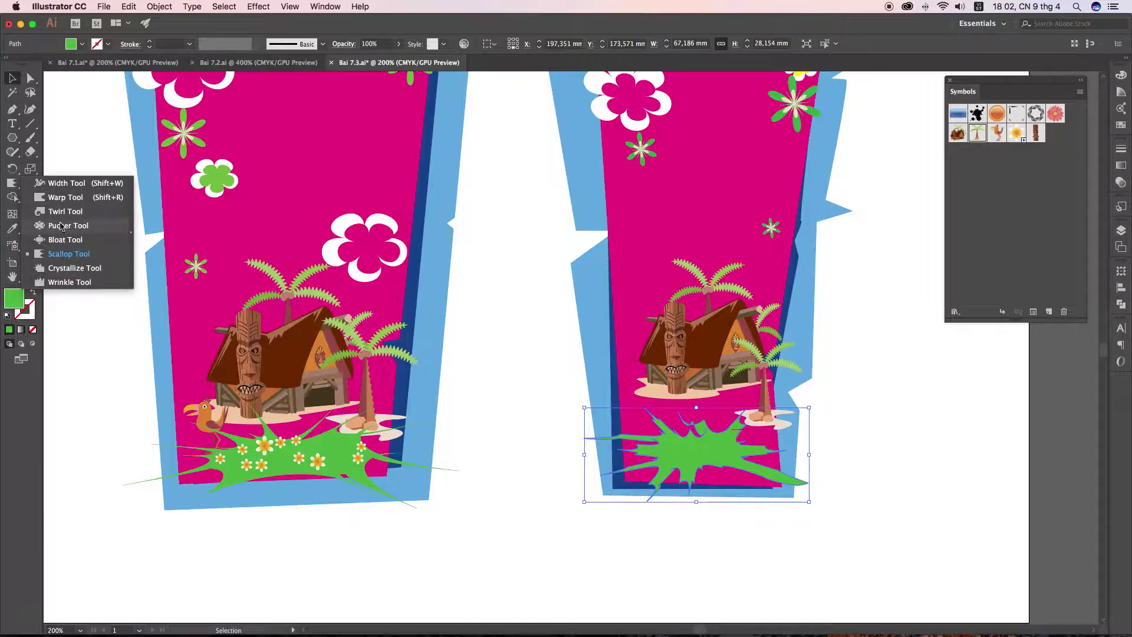
Step: Dismiss the distortion and effects menus unused and nudge the green grass splash slightly upward
{"action": "left_click", "coordinate": [341, 16]}
{"action": "left_click", "coordinate": [260, 7]}
{"action": "mouse_move", "coordinate": [299, 113]}
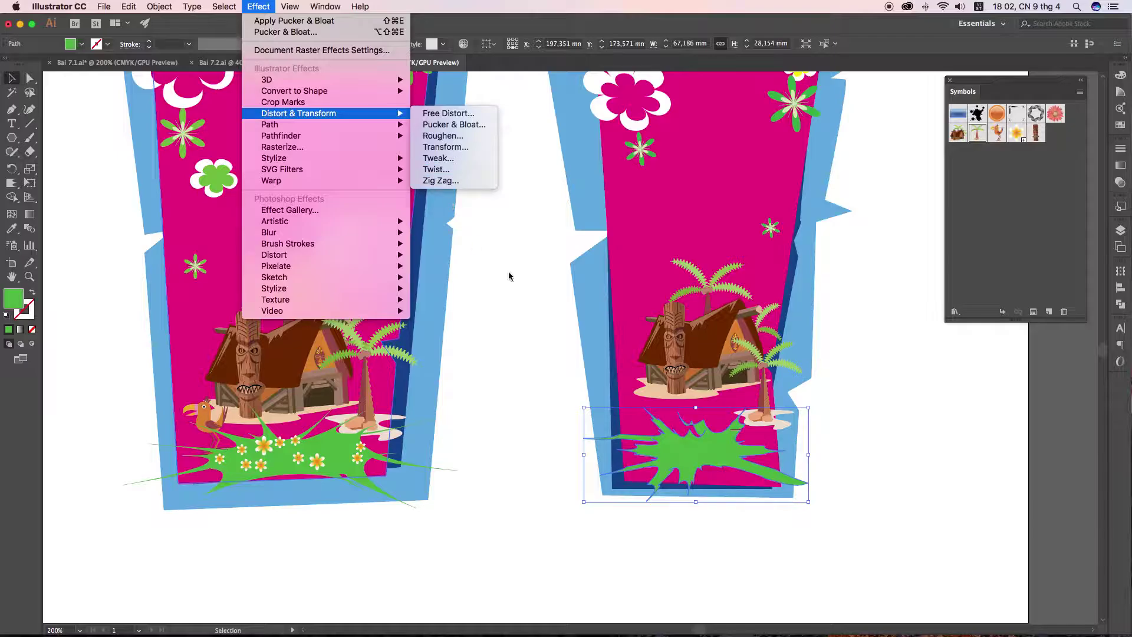
{"action": "left_click", "coordinate": [729, 512]}
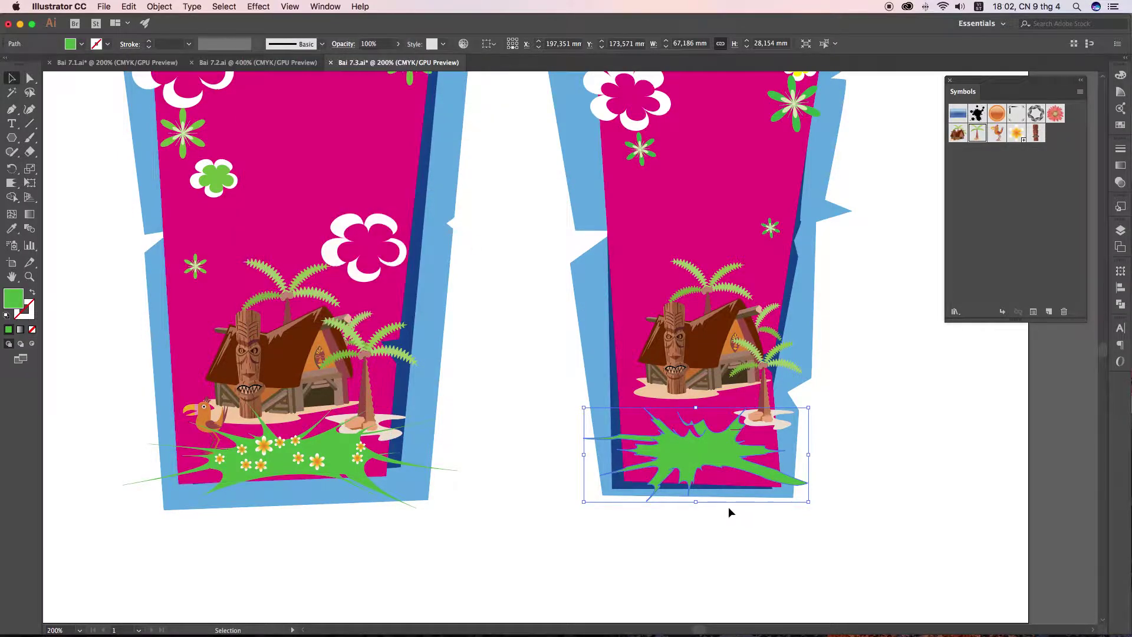
{"action": "left_click", "coordinate": [922, 493]}
{"action": "left_click_drag", "start_coordinate": [684, 452], "coordinate": [686, 448]}
{"action": "left_click", "coordinate": [839, 470]}
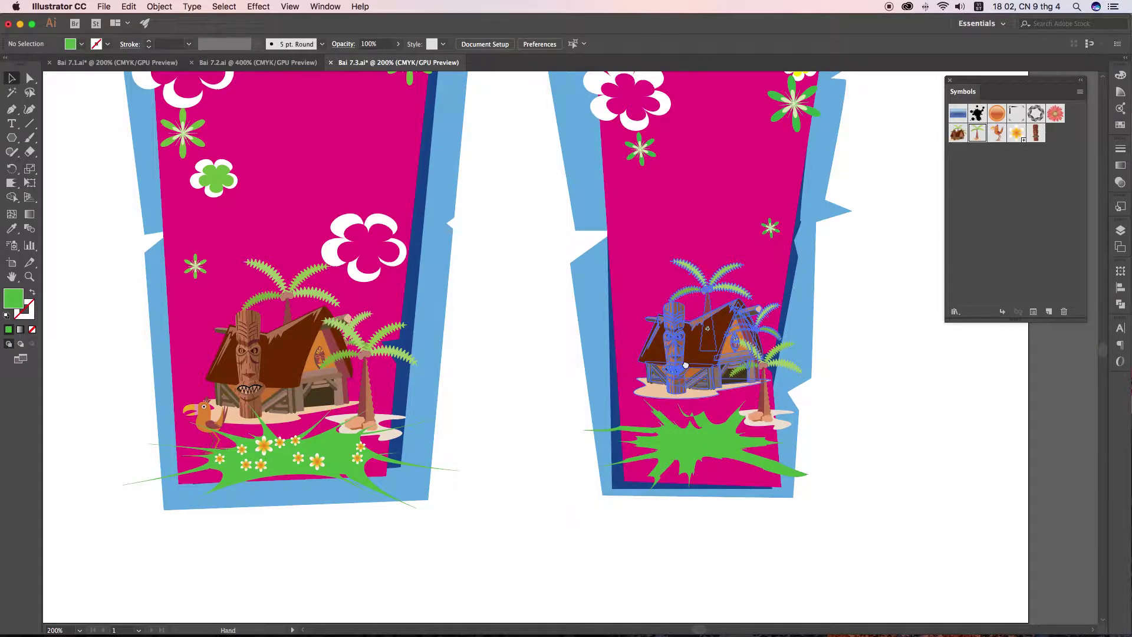
{"action": "scroll", "coordinate": [547, 458], "scroll_direction": "up", "scroll_amount": 2}
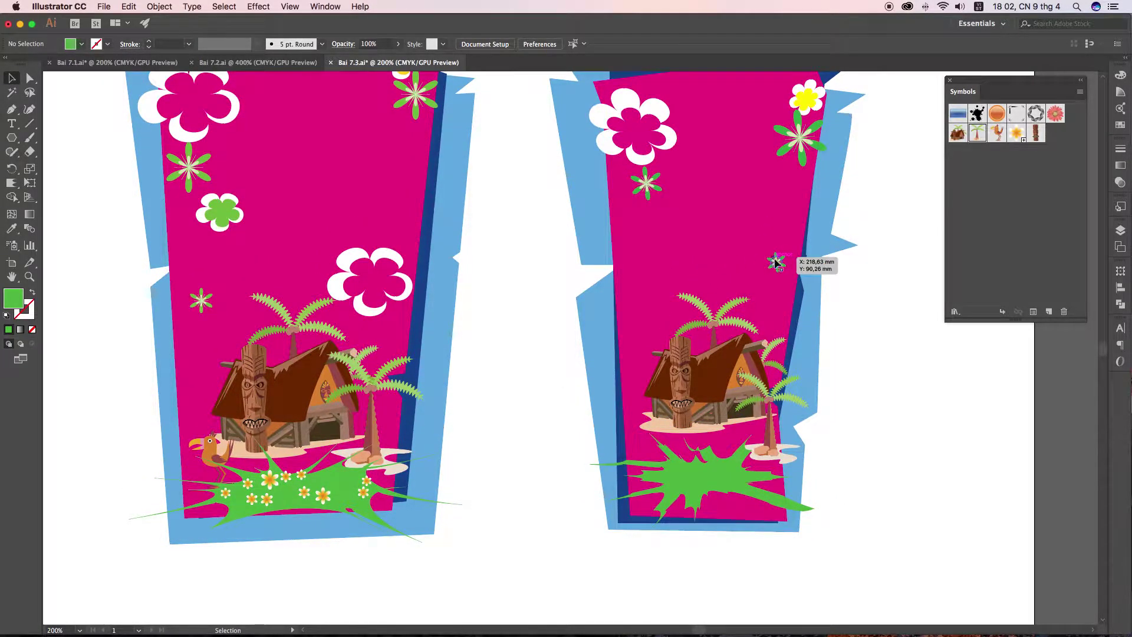
{"action": "scroll", "coordinate": [793, 258], "scroll_direction": "down", "scroll_amount": 1}
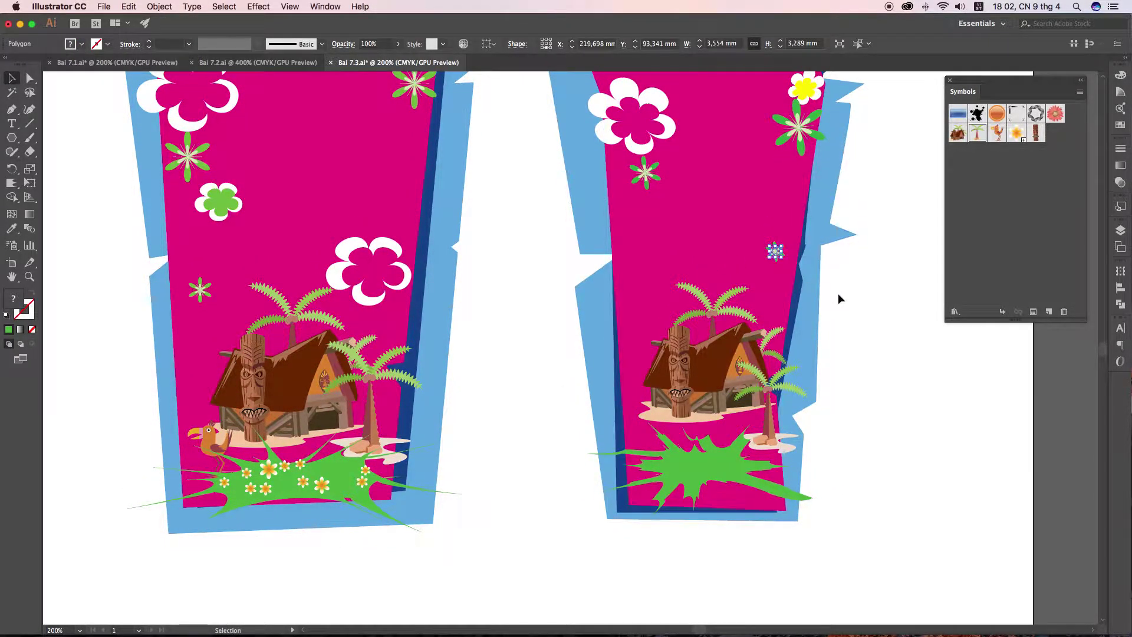
{"action": "left_click", "coordinate": [840, 298]}
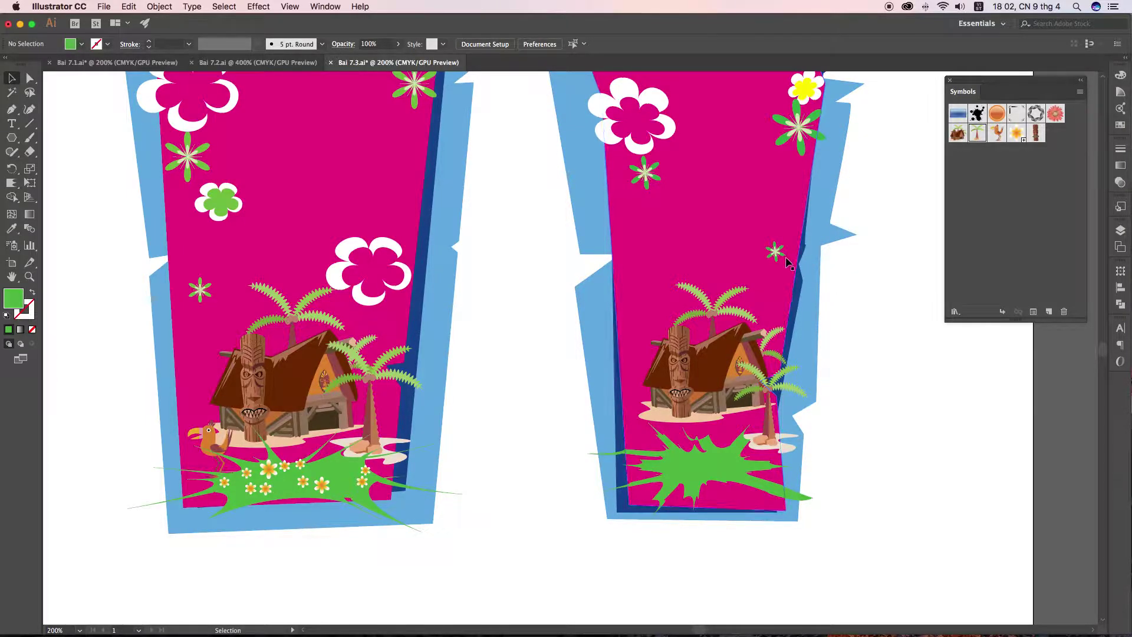
Step: Place a tiny Gerbera flower symbol and add two copies onto the green grass
{"action": "left_click_drag", "start_coordinate": [1055, 113], "coordinate": [807, 307]}
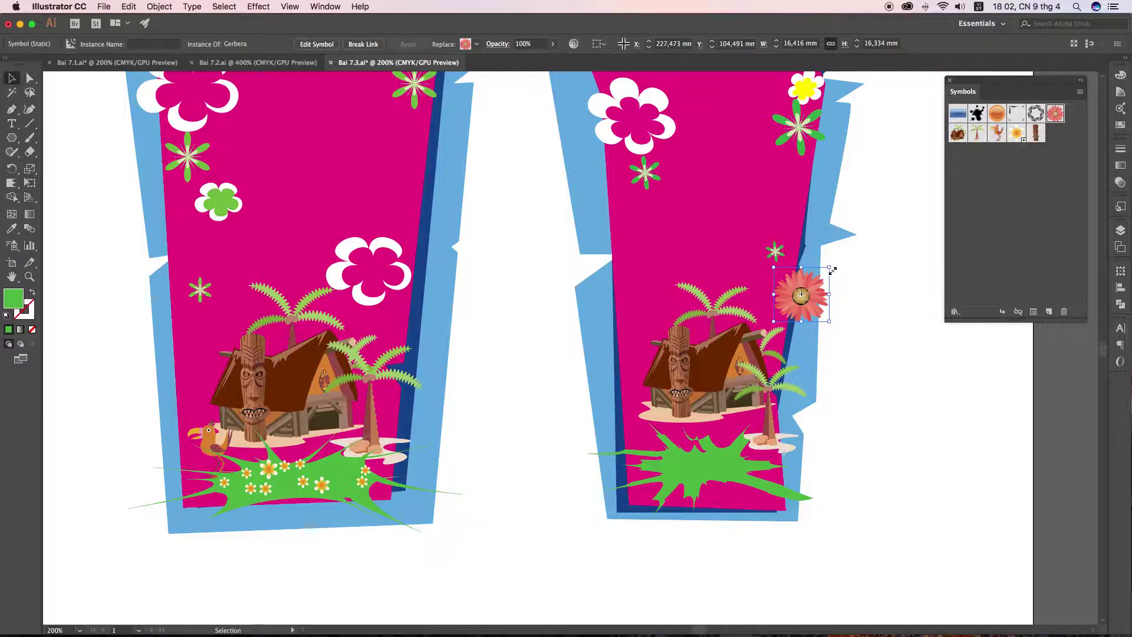
{"action": "mouse_move", "coordinate": [832, 270]}
{"action": "left_mouse_down"}
{"action": "mouse_move", "coordinate": [785, 311]}
{"action": "mouse_move", "coordinate": [671, 486]}
{"action": "left_mouse_up"}
{"action": "left_click", "coordinate": [816, 341]}
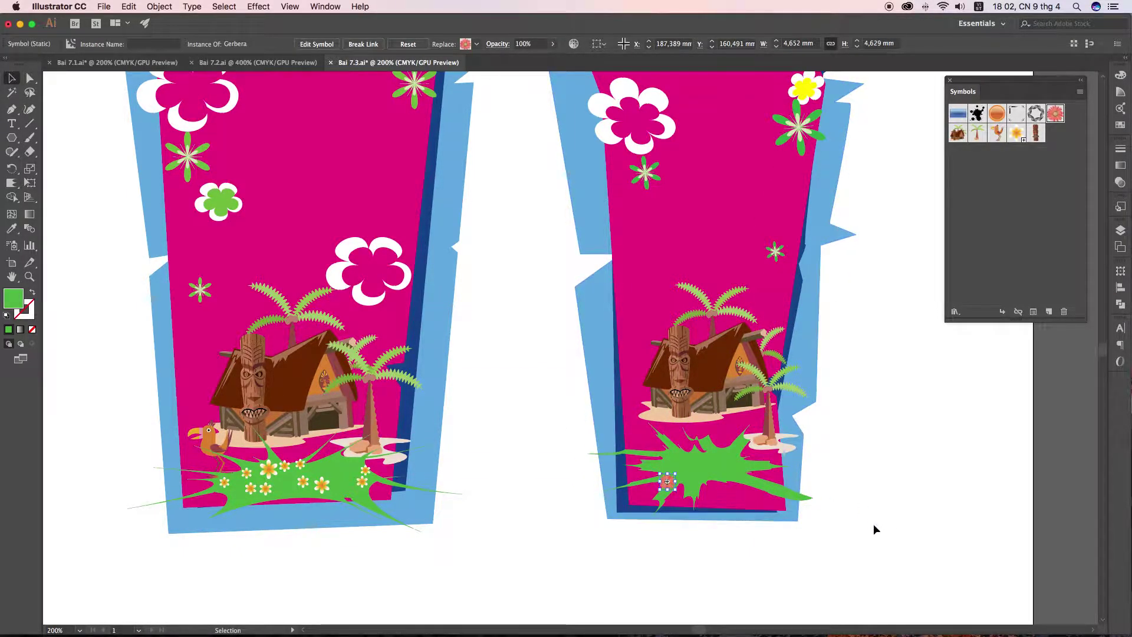
{"action": "mouse_move", "coordinate": [665, 480]}
{"action": "left_mouse_down"}
{"action": "mouse_move", "coordinate": [693, 466]}
{"action": "mouse_move", "coordinate": [737, 470]}
{"action": "mouse_move", "coordinate": [723, 453]}
{"action": "left_mouse_up"}
{"action": "left_click", "coordinate": [859, 483]}
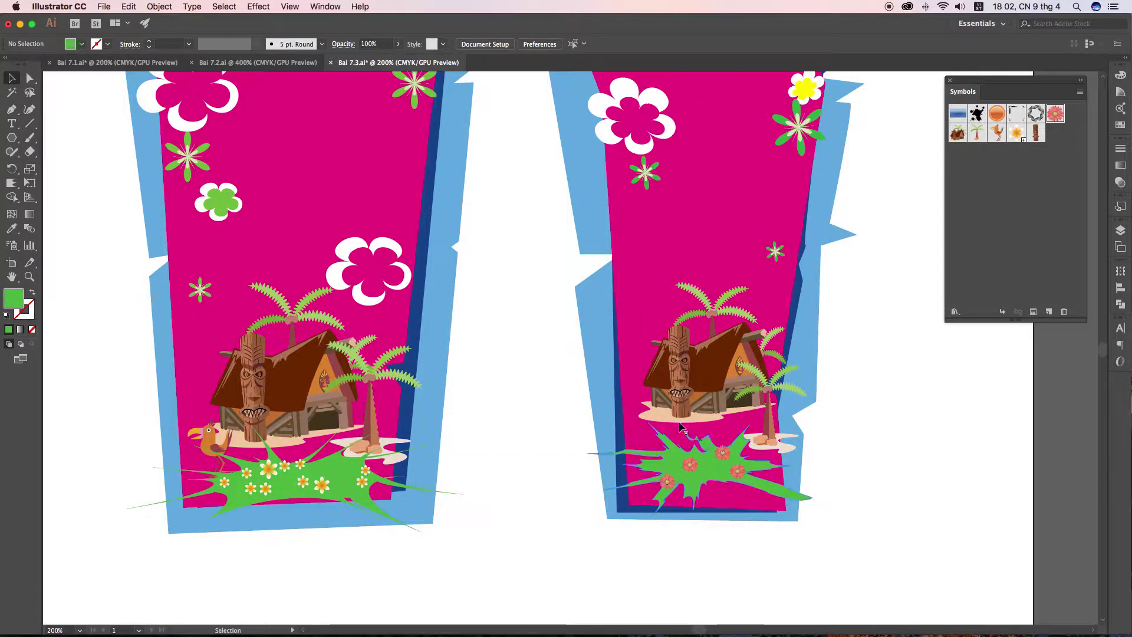
{"action": "scroll", "coordinate": [681, 425], "scroll_direction": "up", "scroll_amount": 2}
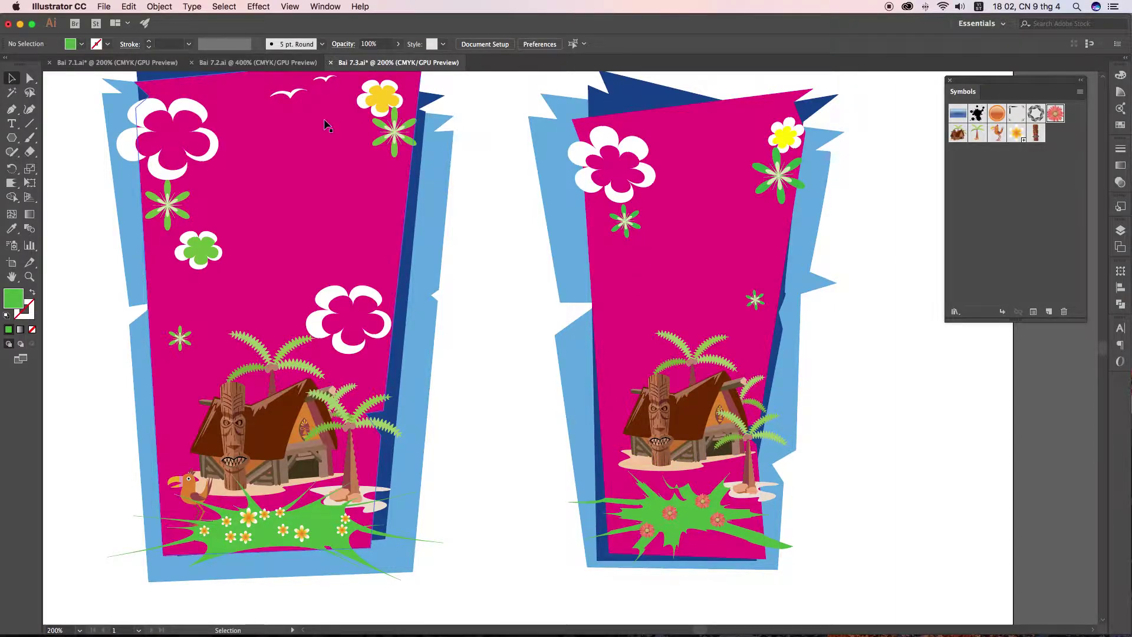
{"action": "key", "text": "p"}
{"action": "scroll", "coordinate": [326, 125], "scroll_direction": "up", "scroll_amount": 3}
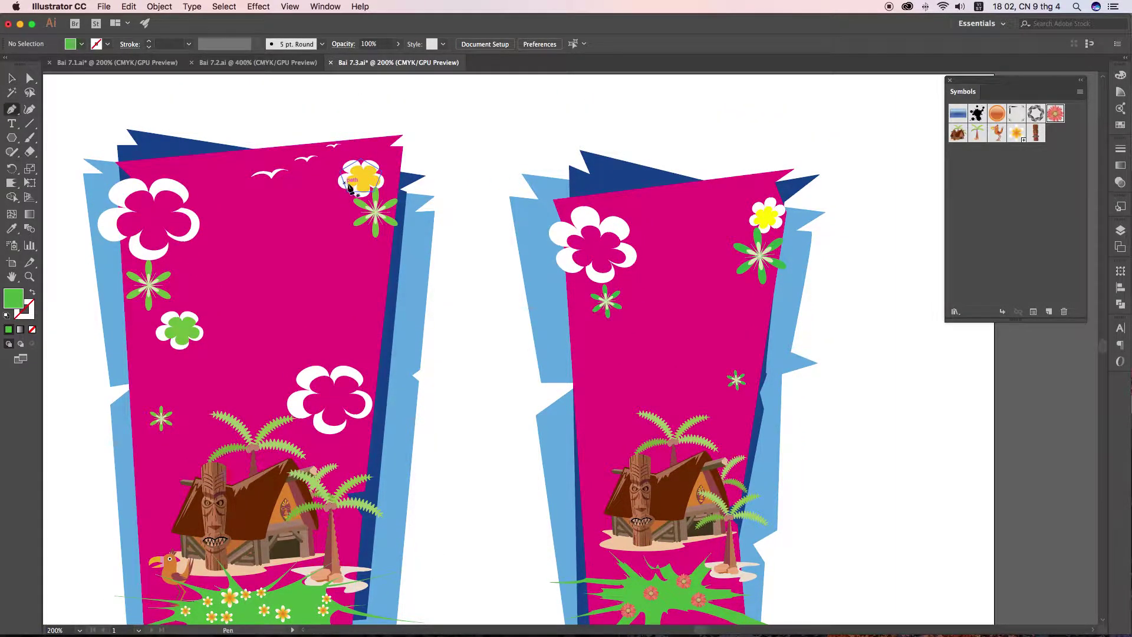
Step: Draw a curved bird shape with the Pen tool, filled white with no stroke
{"action": "left_click", "coordinate": [660, 212]}
{"action": "left_click_drag", "start_coordinate": [689, 205], "coordinate": [701, 230]}
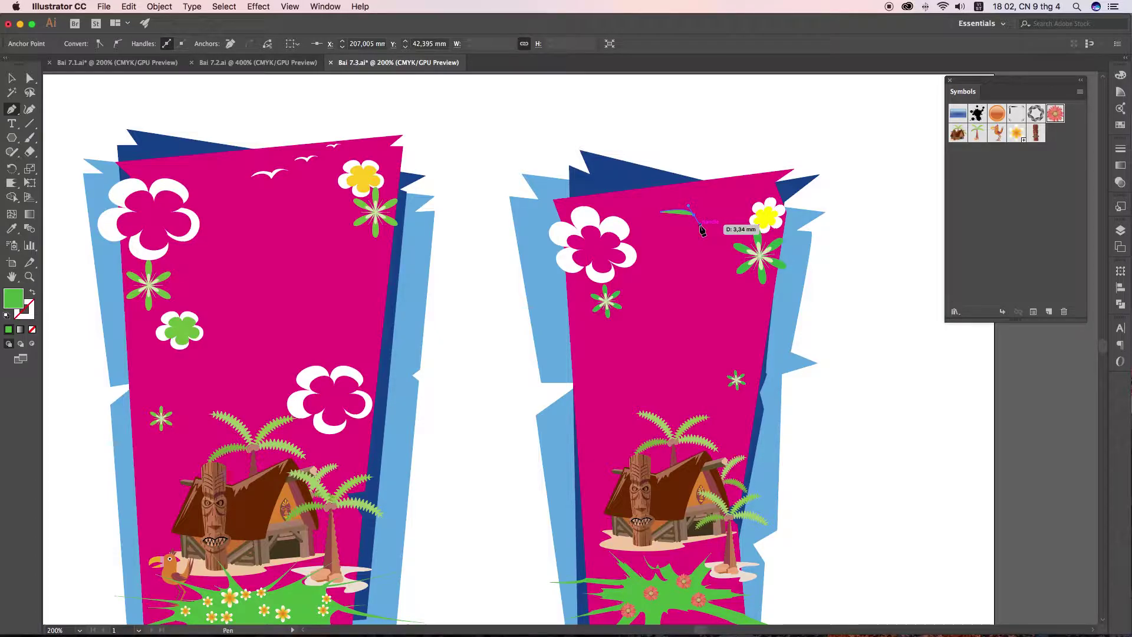
{"action": "key", "text": "super+equal"}
{"action": "key", "text": "super+equal"}
{"action": "left_click_drag", "start_coordinate": [702, 230], "coordinate": [645, 267]}
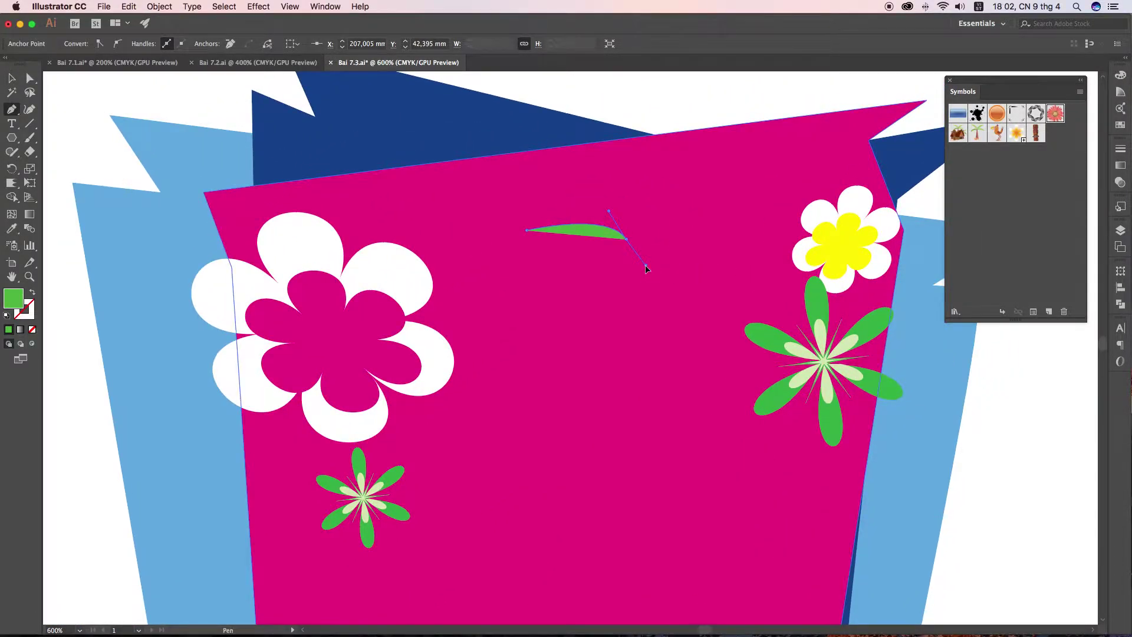
{"action": "mouse_move", "coordinate": [653, 219]}
{"action": "left_mouse_down"}
{"action": "mouse_move", "coordinate": [718, 239]}
{"action": "mouse_move", "coordinate": [687, 196]}
{"action": "mouse_move", "coordinate": [636, 225]}
{"action": "left_mouse_up"}
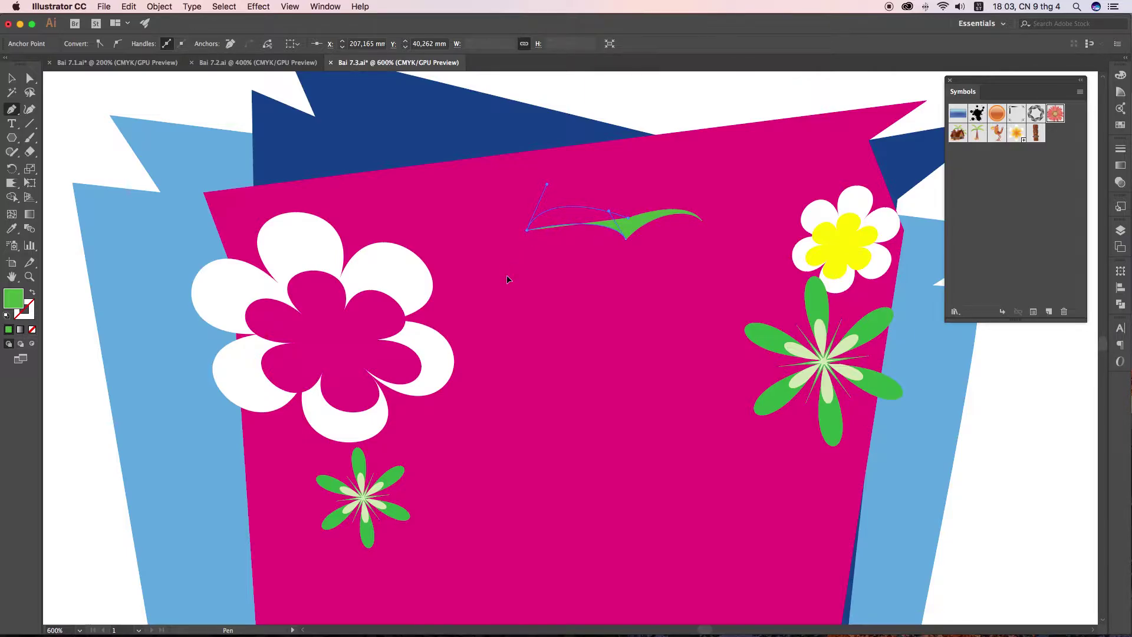
{"action": "key", "text": "v"}
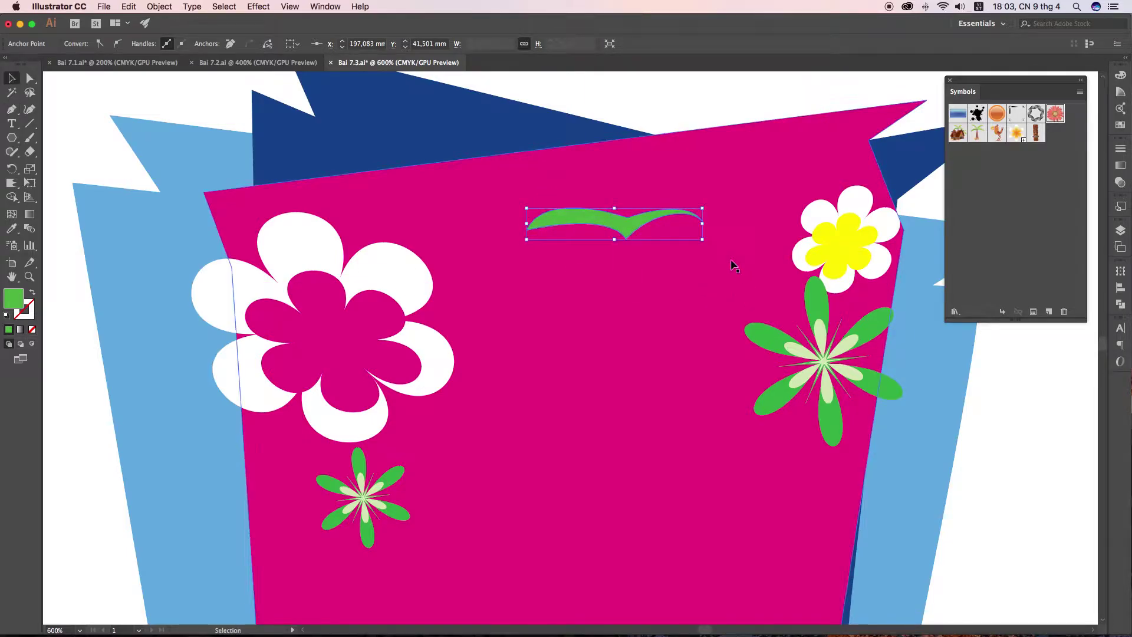
{"action": "left_click", "coordinate": [7, 316]}
{"action": "left_click", "coordinate": [8, 329]}
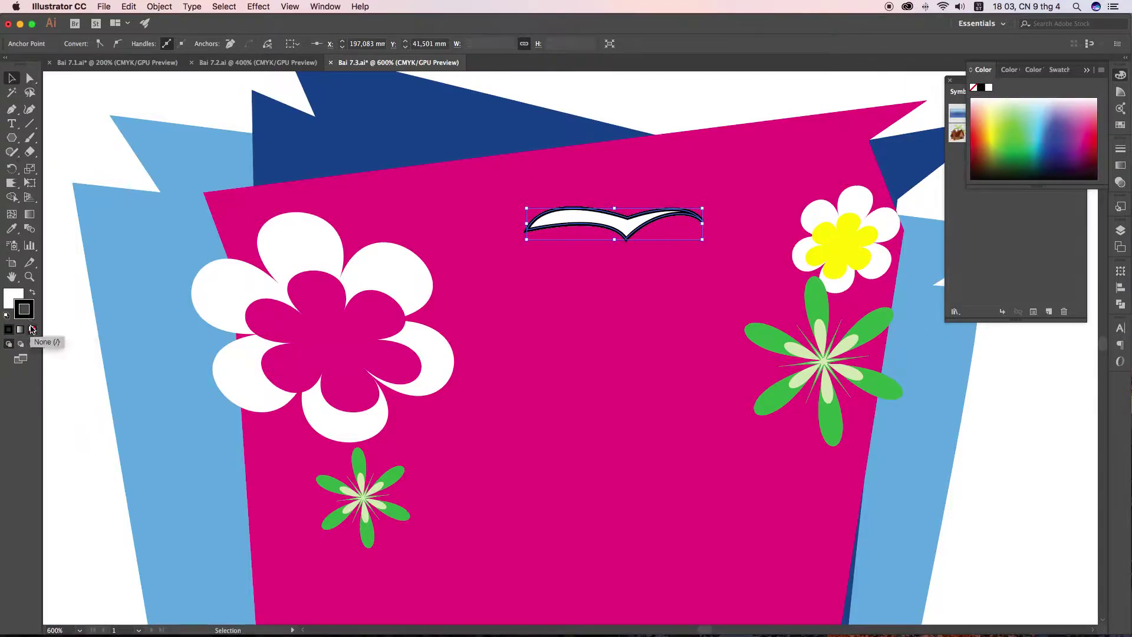
{"action": "left_click", "coordinate": [32, 329]}
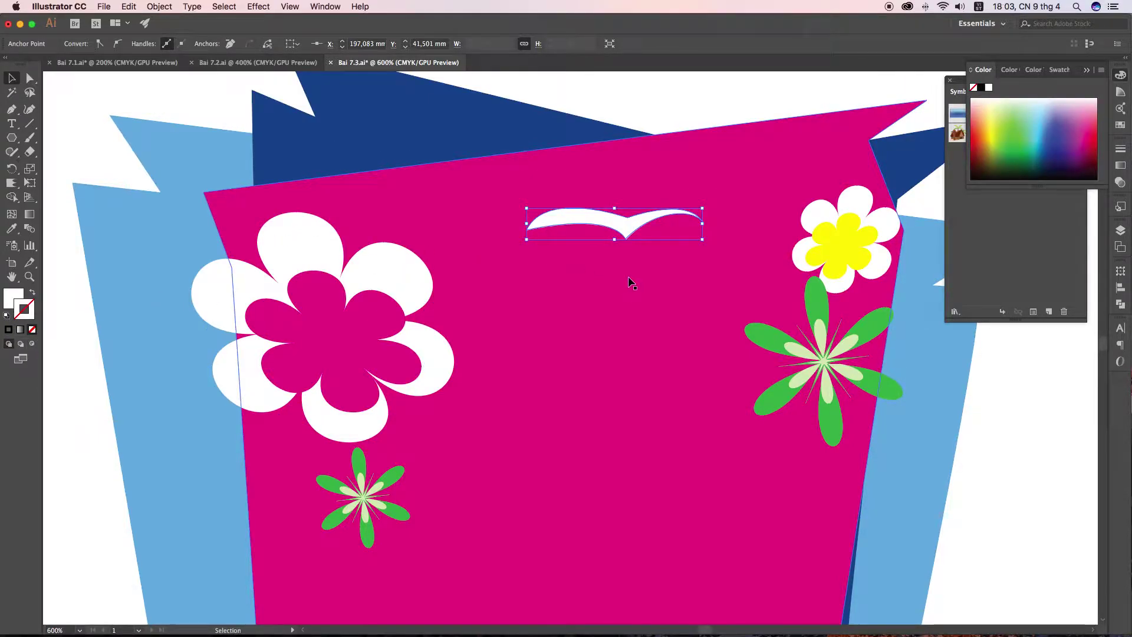
Step: Shrink the bird and duplicate it into three birds of decreasing size near the top
{"action": "left_click_drag", "start_coordinate": [702, 208], "coordinate": [684, 216]}
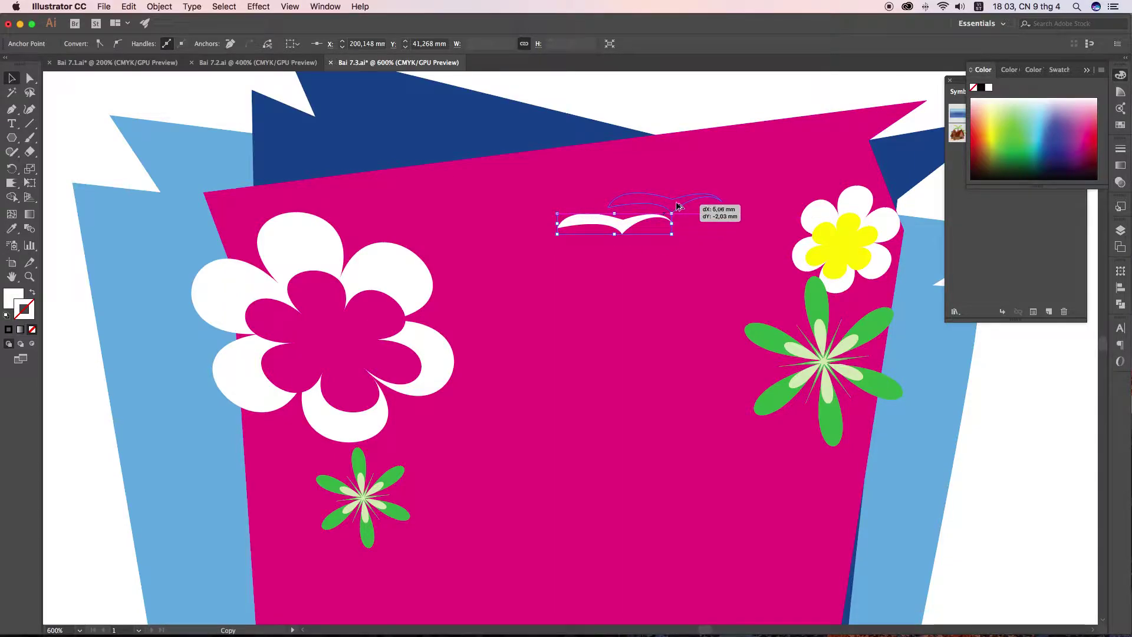
{"action": "mouse_move", "coordinate": [615, 232]}
{"action": "left_mouse_down"}
{"action": "mouse_move", "coordinate": [750, 167]}
{"action": "mouse_move", "coordinate": [686, 199]}
{"action": "left_mouse_up"}
{"action": "left_click", "coordinate": [772, 168], "text": "shift"}
{"action": "left_click", "coordinate": [720, 195]}
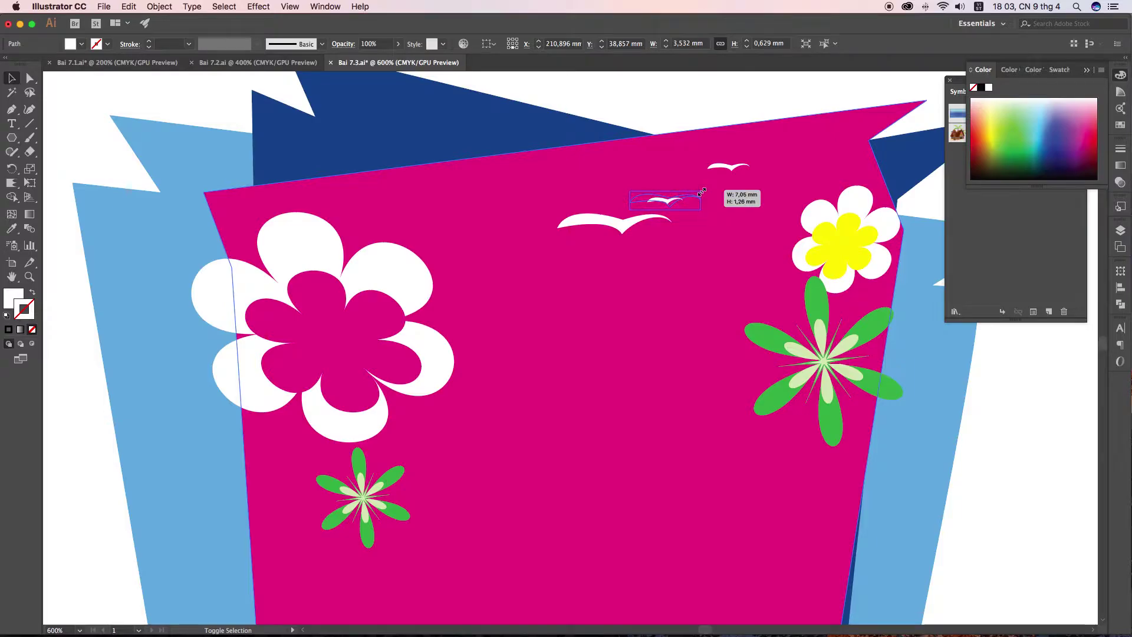
{"action": "mouse_move", "coordinate": [686, 199]}
{"action": "left_mouse_down"}
{"action": "mouse_move", "coordinate": [702, 195]}
{"action": "mouse_move", "coordinate": [685, 198]}
{"action": "left_mouse_up"}
{"action": "left_click", "coordinate": [693, 147]}
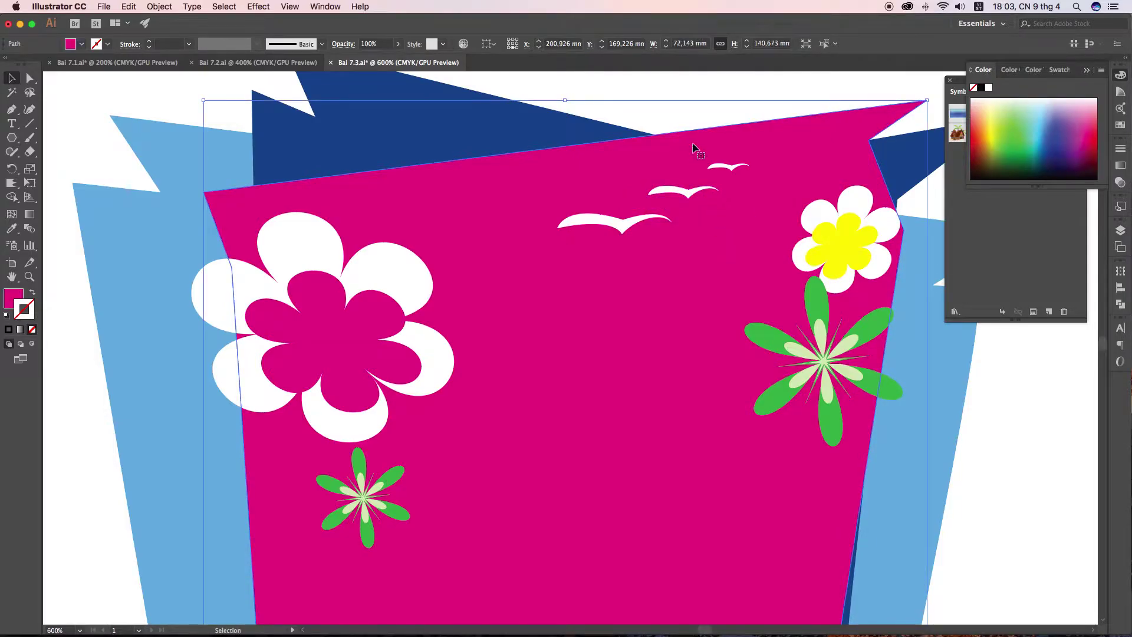
Step: Deselect everything and zoom out until both posters are fully in view
{"action": "left_click", "coordinate": [739, 88]}
{"action": "scroll", "coordinate": [717, 227], "scroll_direction": "down", "scroll_amount": 5}
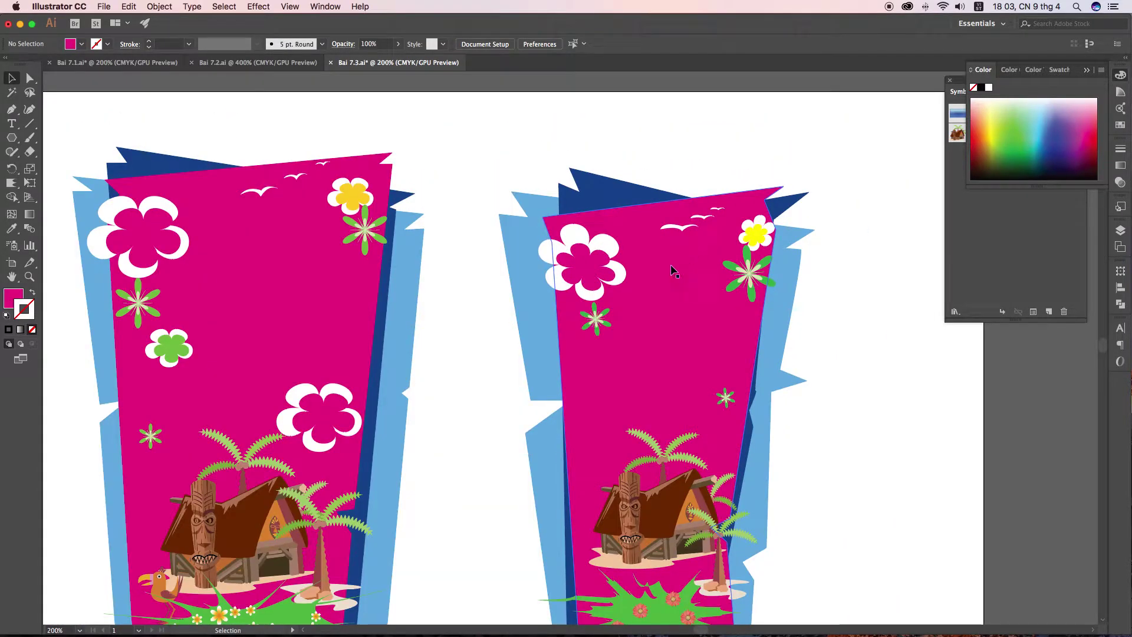
{"action": "scroll", "coordinate": [681, 284], "scroll_direction": "down", "scroll_amount": 1}
{"action": "scroll", "coordinate": [714, 295], "scroll_direction": "down", "scroll_amount": 1}
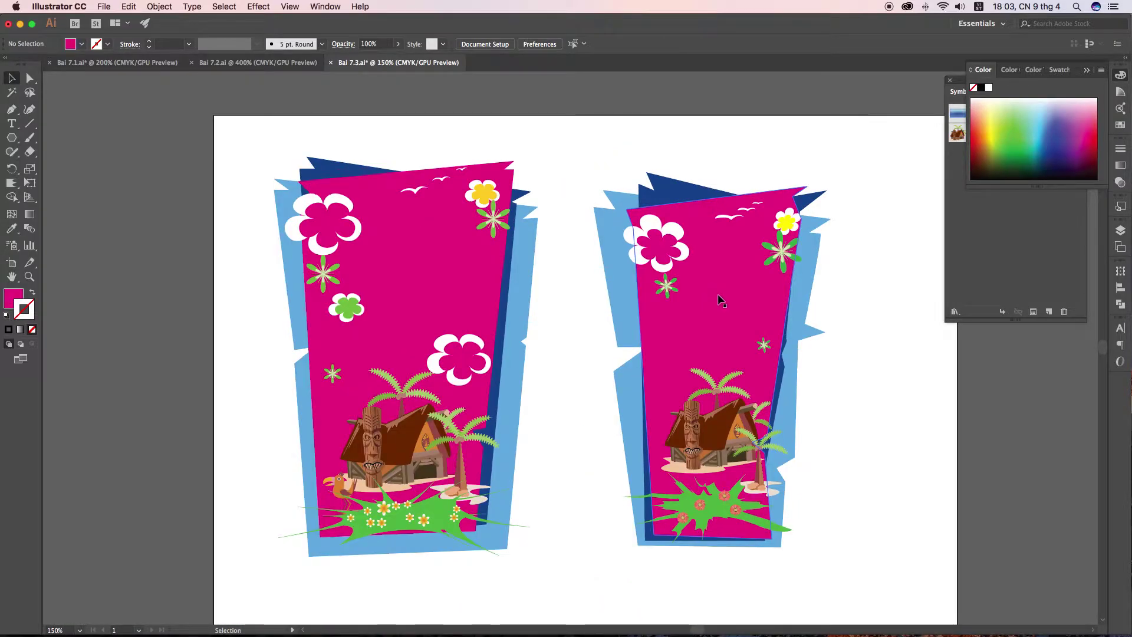
{"action": "scroll", "coordinate": [699, 328], "scroll_direction": "up", "scroll_amount": 1}
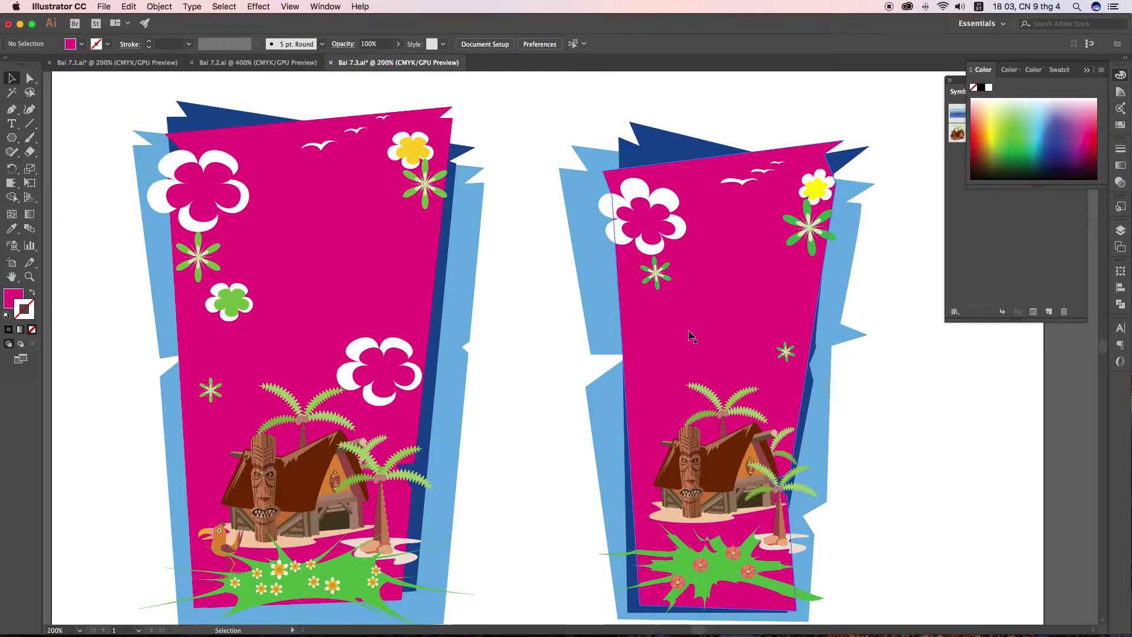
{"action": "scroll", "coordinate": [678, 318], "scroll_direction": "down", "scroll_amount": 2}
{"action": "scroll", "coordinate": [676, 371], "scroll_direction": "down", "scroll_amount": 1}
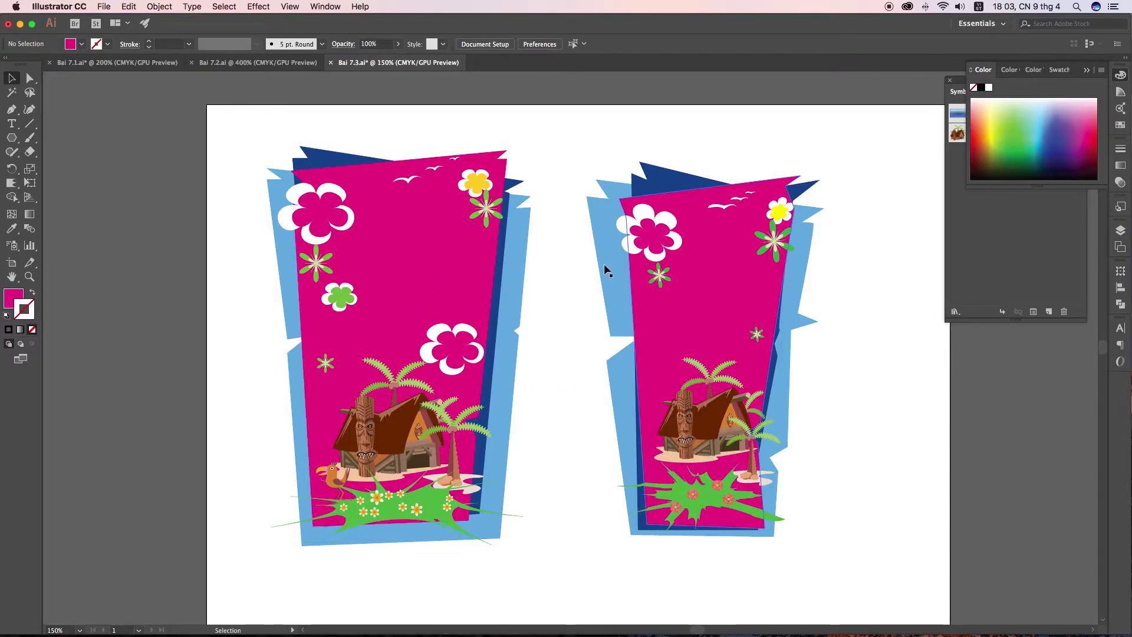
Step: Select the Scallop Tool and browse Distort & Transform effects without applying any
{"action": "left_click", "coordinate": [19, 185]}
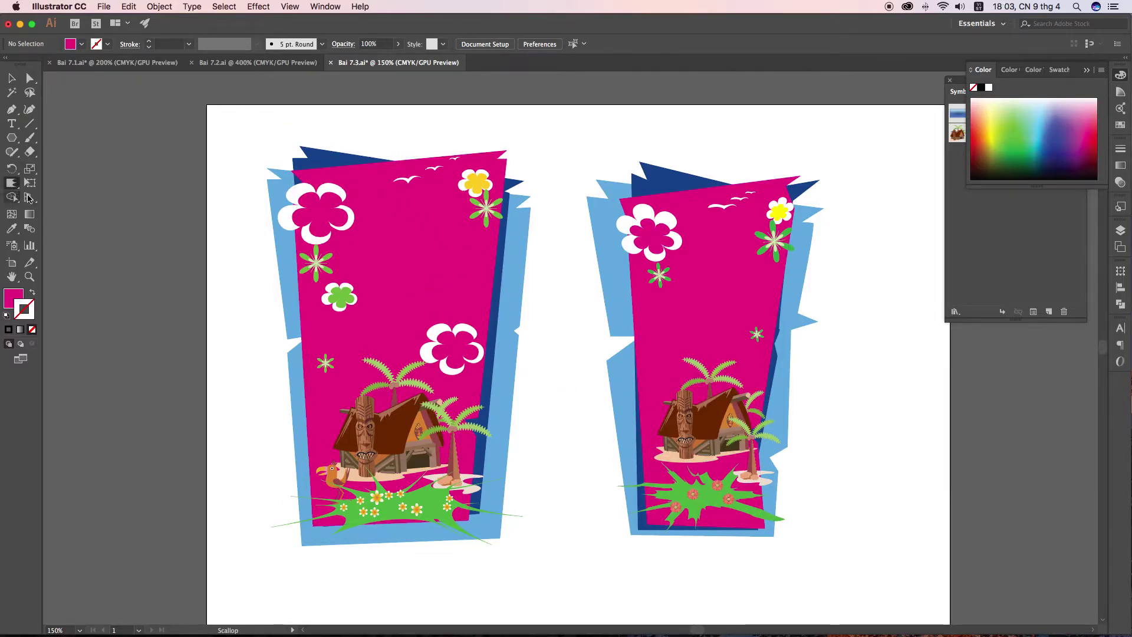
{"action": "left_click", "coordinate": [19, 186]}
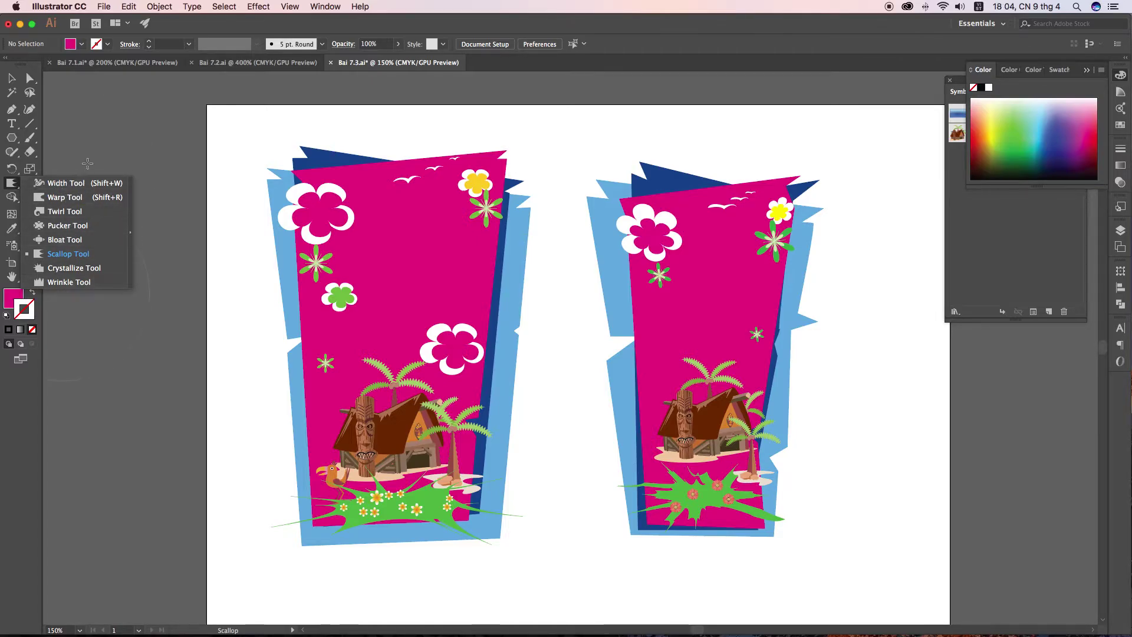
{"action": "left_click", "coordinate": [260, 7]}
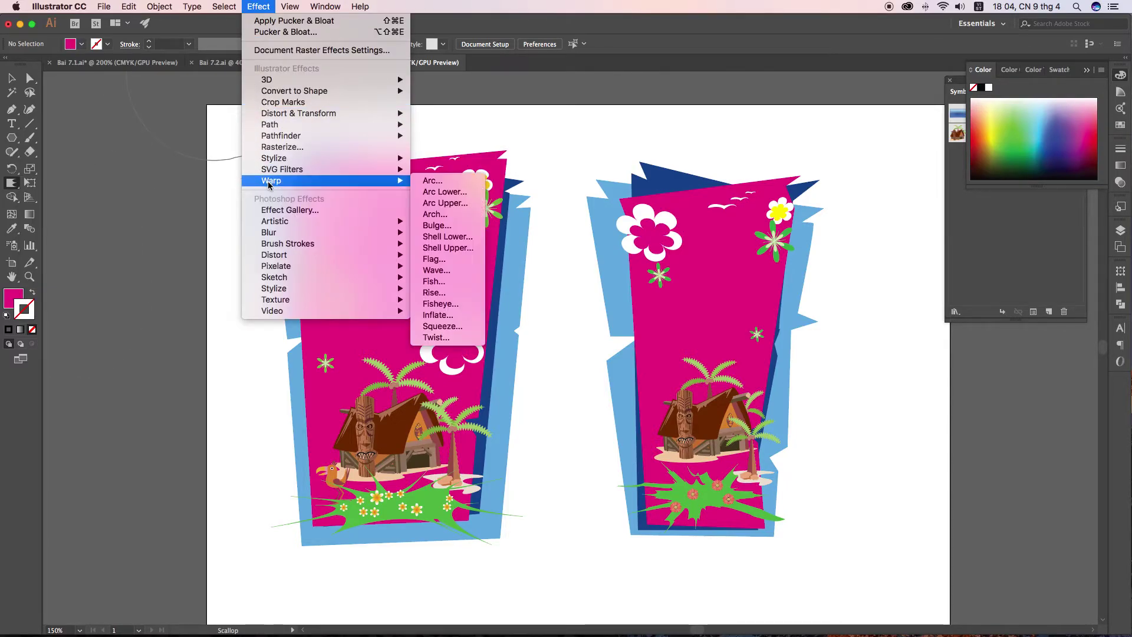
{"action": "mouse_move", "coordinate": [298, 114]}
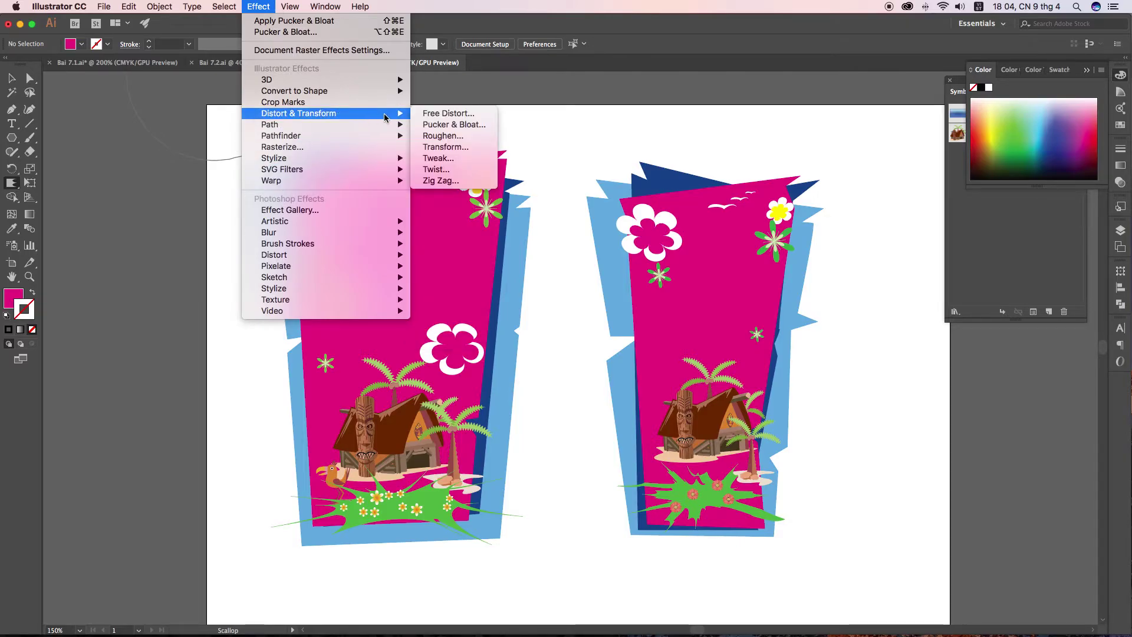
{"action": "left_click", "coordinate": [661, 131]}
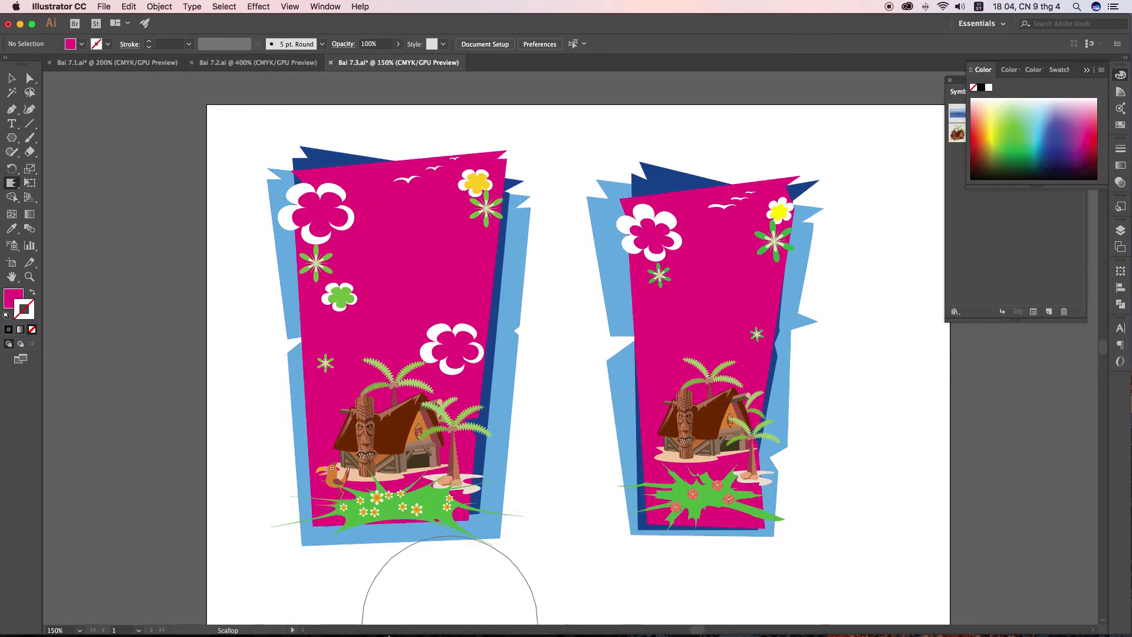
Step: Bring the 'Bài tập illustrator_Phần 1' PDF forward in Preview, scrolled to the top of page 1
{"action": "left_click", "coordinate": [301, 617]}
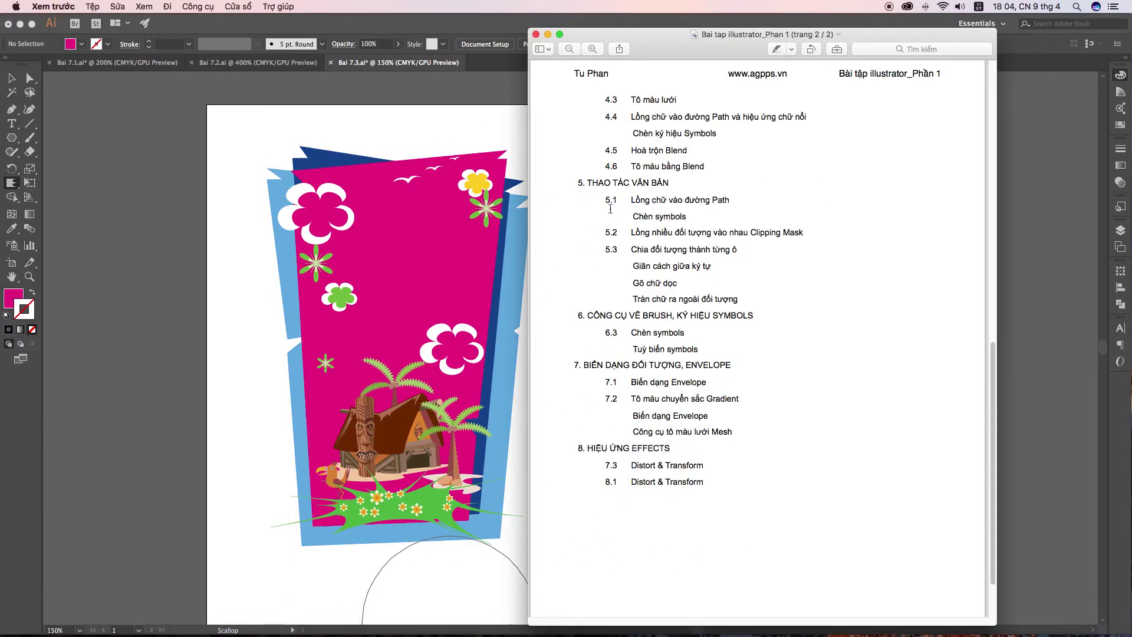
{"action": "scroll", "coordinate": [721, 152], "scroll_direction": "up", "scroll_amount": 2}
{"action": "scroll", "coordinate": [721, 152], "scroll_direction": "up", "scroll_amount": 5}
{"action": "scroll", "coordinate": [721, 152], "scroll_direction": "up", "scroll_amount": 5}
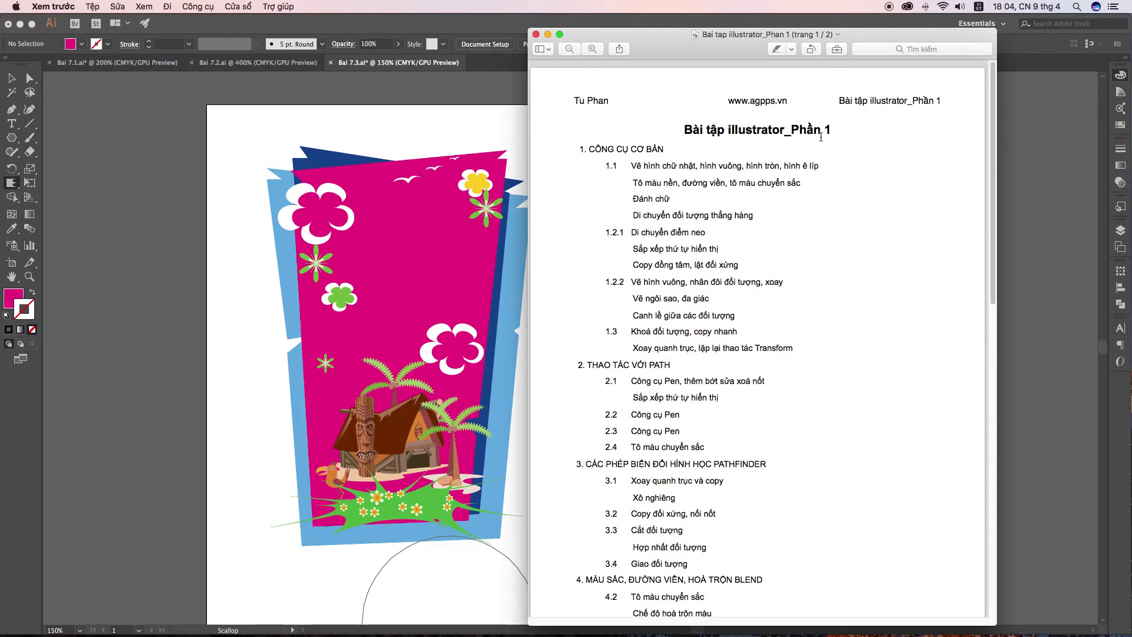